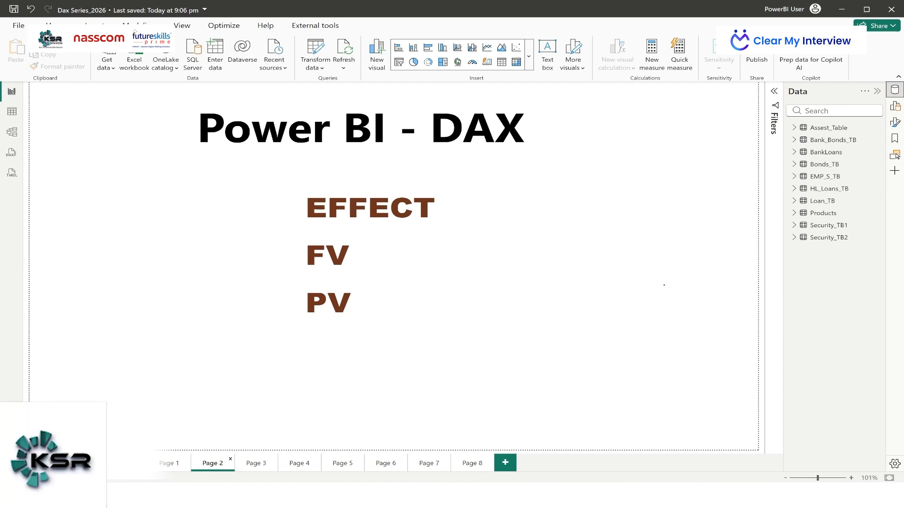
# Mark the EFFECT, FV and PV topics on the report page with temporary check marks, and clear the marks
pyautogui.moveTo(442, 208); pyautogui.dragTo(507, 179)
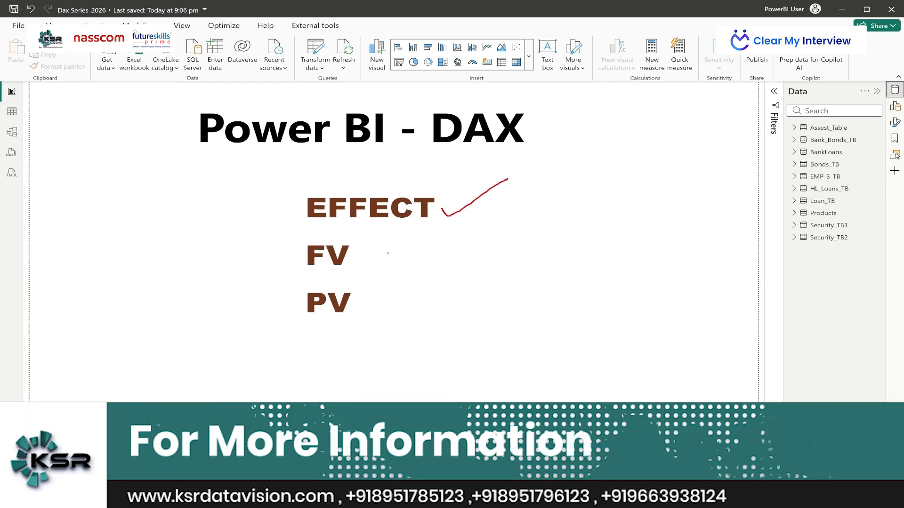
pyautogui.moveTo(363, 260); pyautogui.dragTo(447, 237)
pyautogui.moveTo(371, 296)
pyautogui.mouseDown()
pyautogui.moveTo(384, 309)
pyautogui.moveTo(518, 245)
pyautogui.mouseUp()
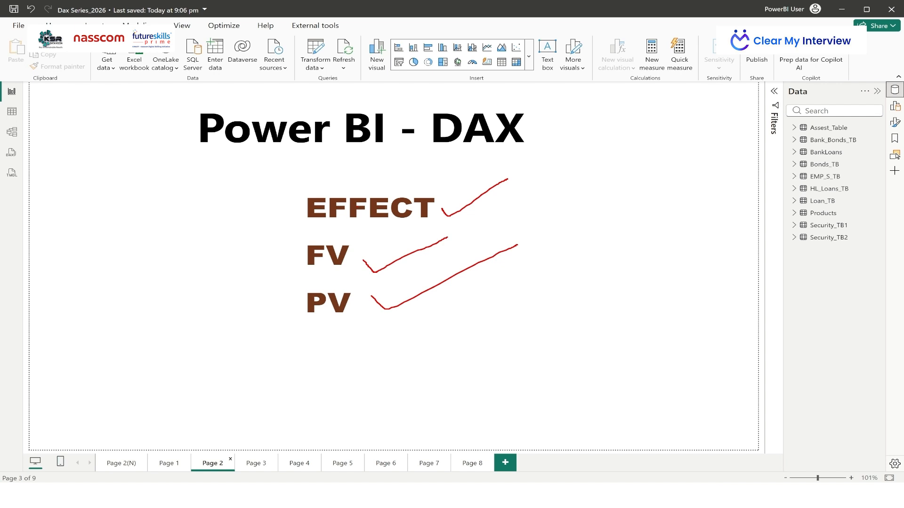
pyautogui.press('Escape')
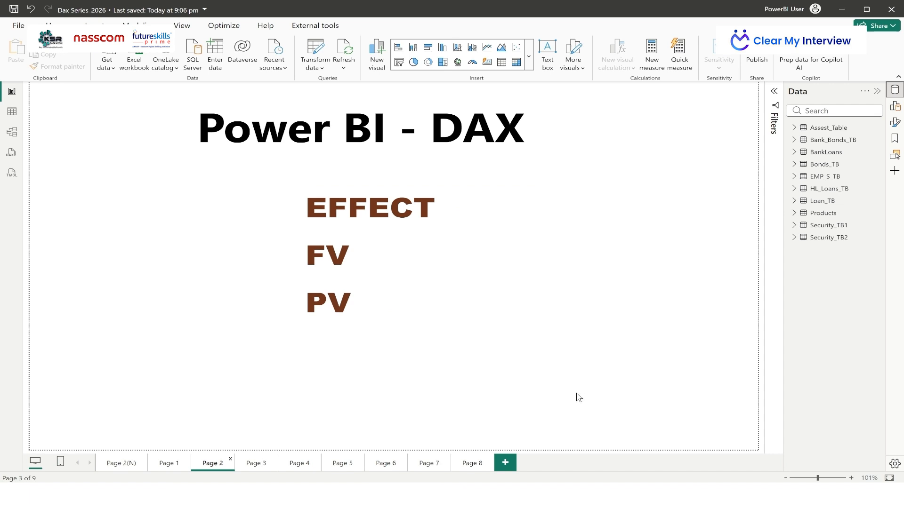
# Switch to the browser's Microsoft Learn page and examine the EFFECT function's description, syntax and parameters
pyautogui.moveTo(565, 494)
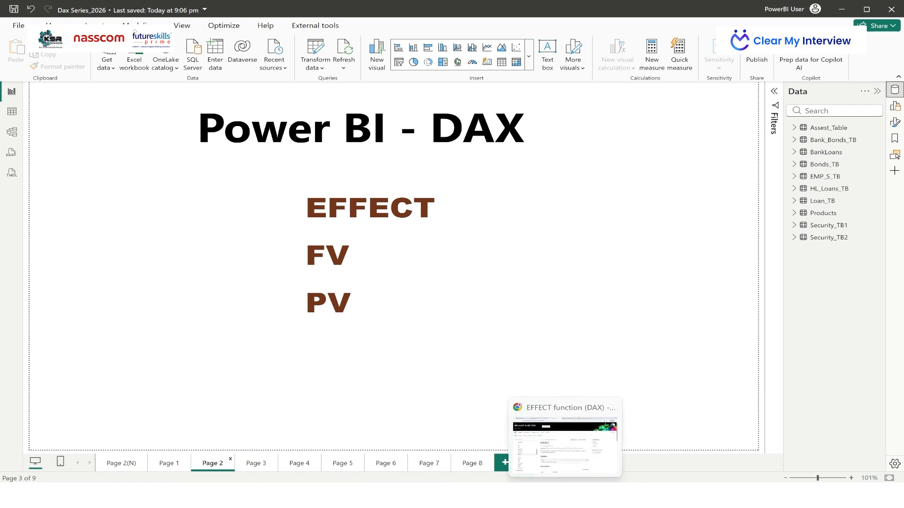
pyautogui.click(560, 447)
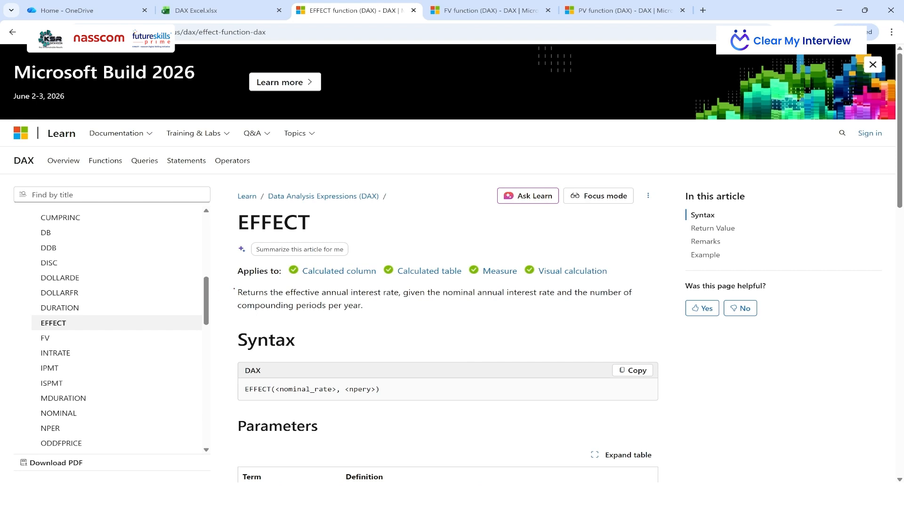
pyautogui.moveTo(234, 289)
pyautogui.mouseDown()
pyautogui.moveTo(413, 303)
pyautogui.moveTo(402, 301)
pyautogui.moveTo(660, 303)
pyautogui.mouseUp()
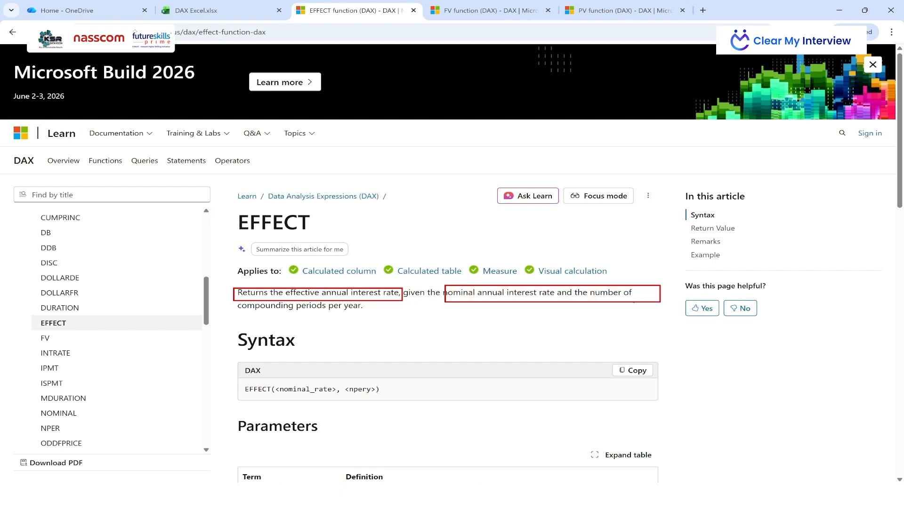
pyautogui.moveTo(238, 300); pyautogui.dragTo(418, 312)
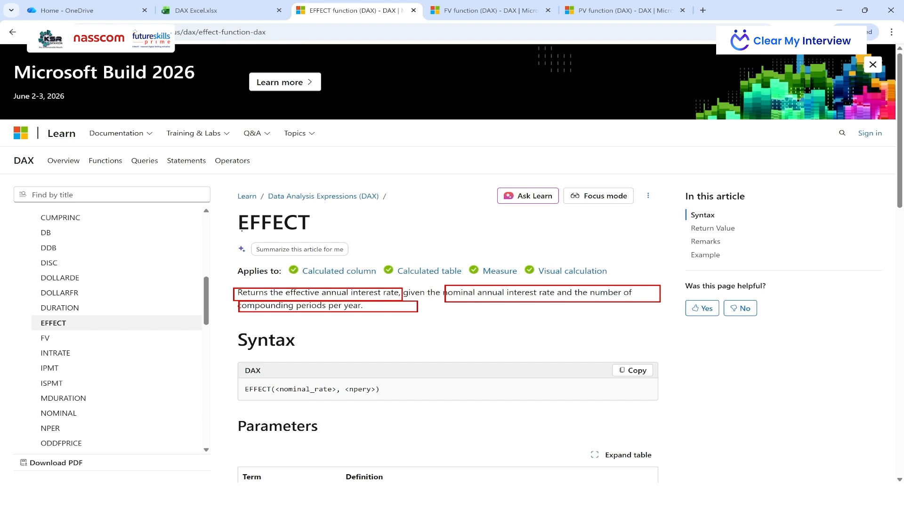
pyautogui.moveTo(242, 231); pyautogui.dragTo(311, 230)
pyautogui.moveTo(377, 290); pyautogui.dragTo(398, 281)
pyautogui.moveTo(294, 384)
pyautogui.mouseDown()
pyautogui.moveTo(339, 359)
pyautogui.moveTo(391, 361)
pyautogui.mouseUp()
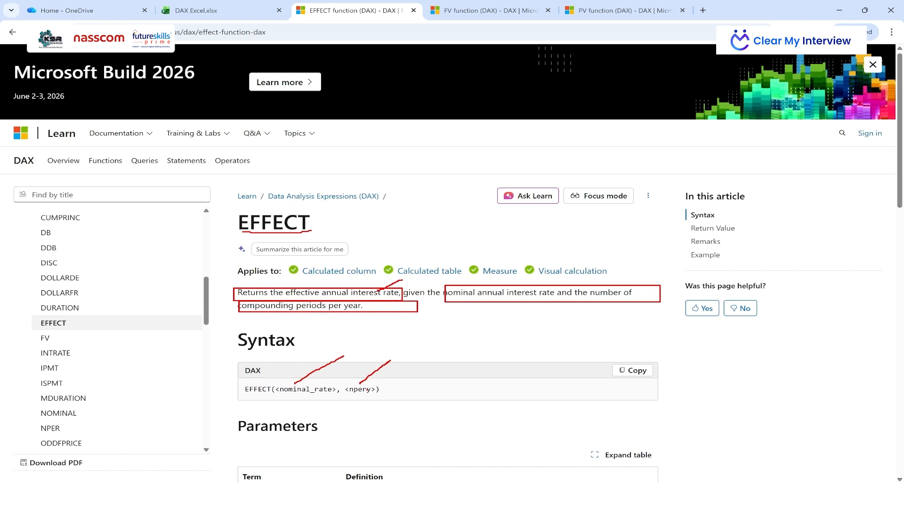
pyautogui.press('Escape')
pyautogui.scroll(-2, 440, 343)
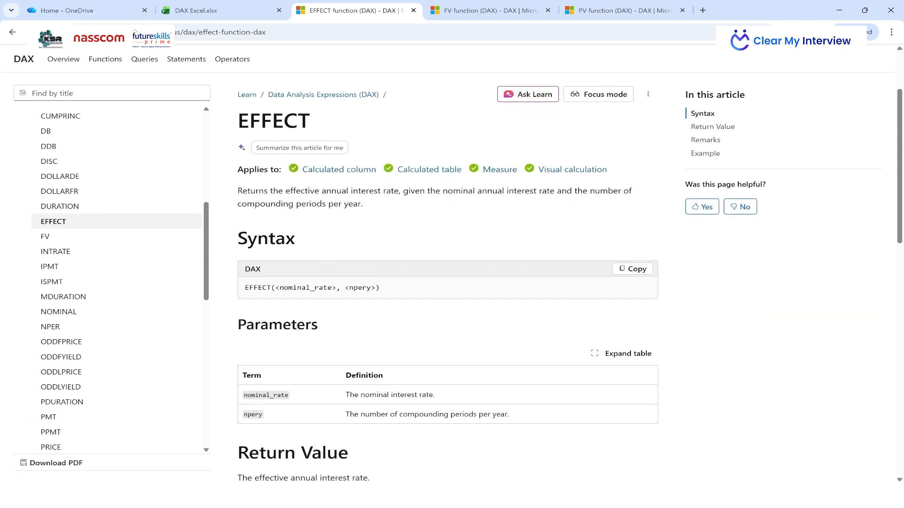
pyautogui.scroll(1, 371, 286)
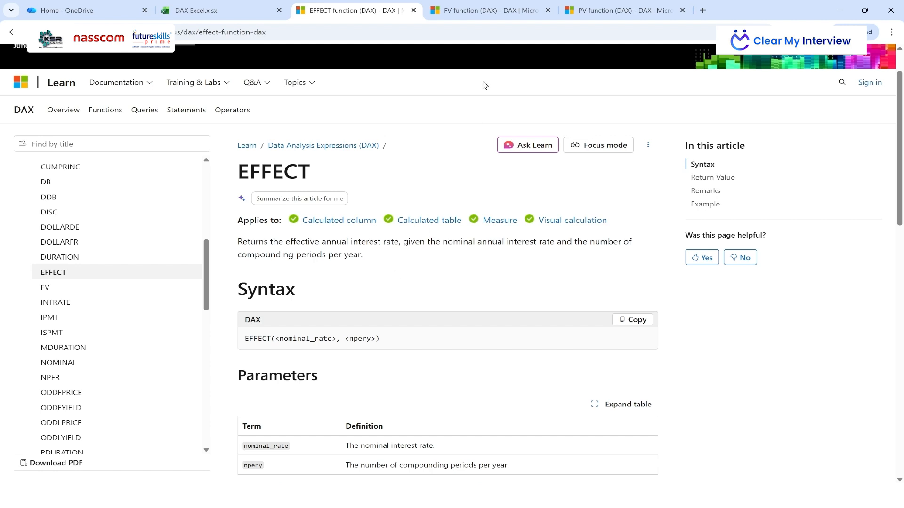
# Open the FV function documentation and examine its description and syntax, marking the key phrases and arguments temporarily
pyautogui.click(484, 13)
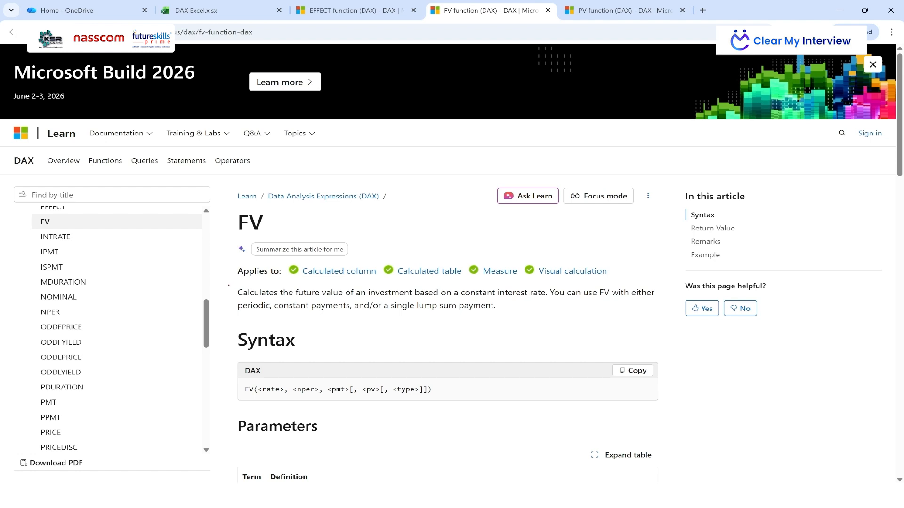
pyautogui.moveTo(228, 285)
pyautogui.mouseDown()
pyautogui.moveTo(557, 301)
pyautogui.moveTo(549, 300)
pyautogui.mouseUp()
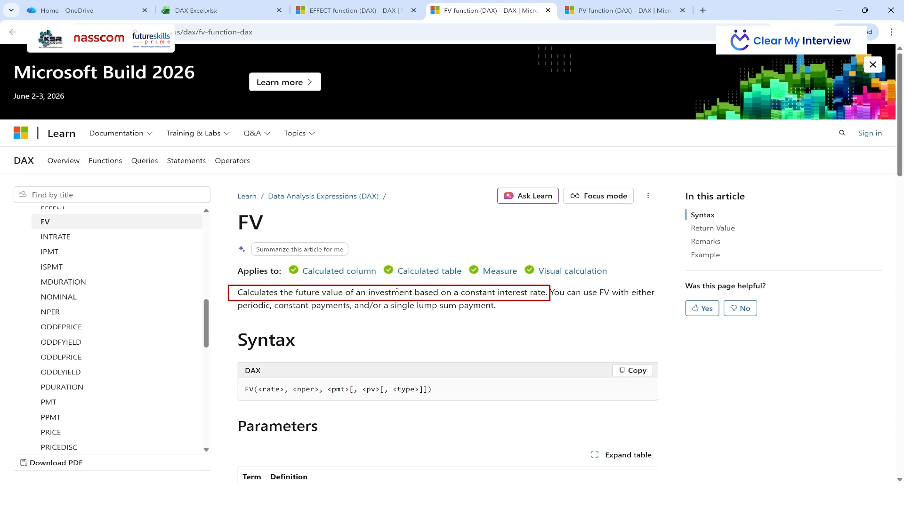
pyautogui.moveTo(506, 287); pyautogui.dragTo(526, 267)
pyautogui.moveTo(602, 306); pyautogui.dragTo(655, 302)
pyautogui.moveTo(258, 318); pyautogui.dragTo(494, 313)
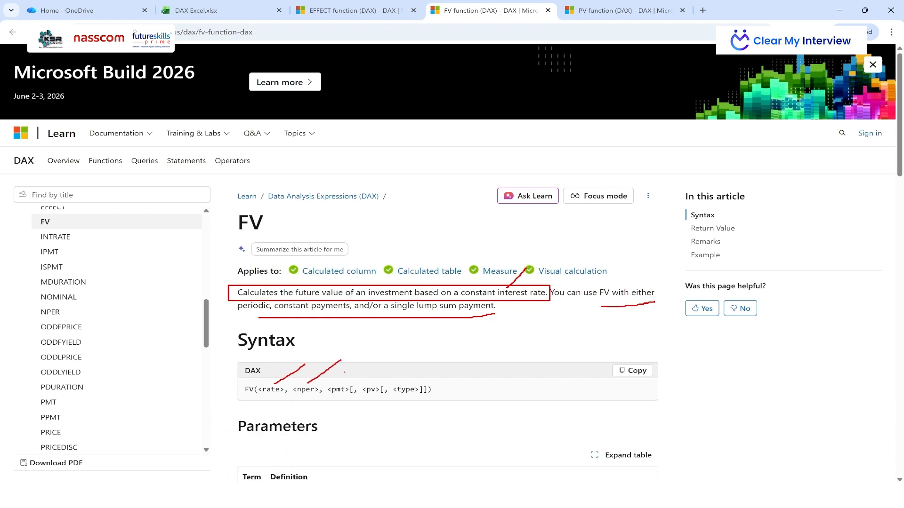
pyautogui.moveTo(345, 382); pyautogui.dragTo(376, 360)
pyautogui.press('Escape')
# Examine the definitions of the FV parameters rate, nper, pmt, pv and type, including the accepted type values
pyautogui.scroll(-1, 429, 366)
pyautogui.scroll(-5, 429, 366)
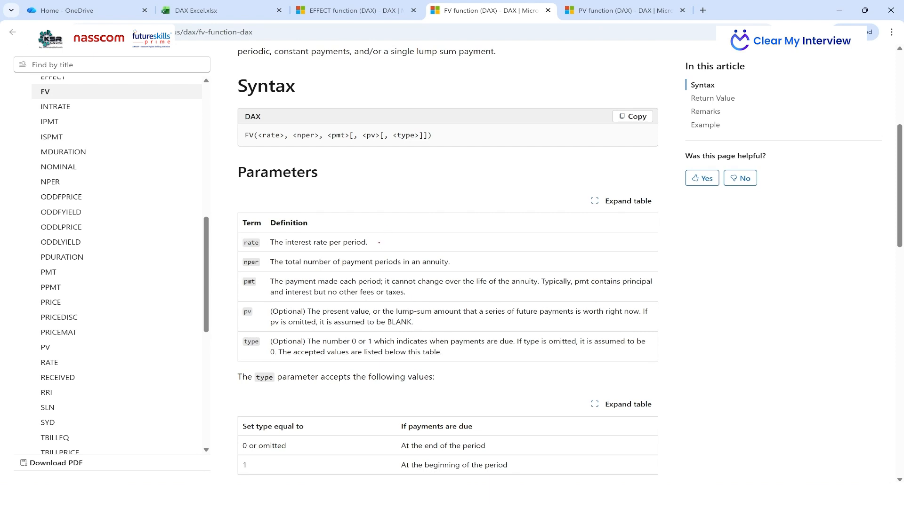
pyautogui.moveTo(377, 246); pyautogui.dragTo(409, 236)
pyautogui.moveTo(456, 267); pyautogui.dragTo(488, 255)
pyautogui.moveTo(330, 285); pyautogui.dragTo(517, 285)
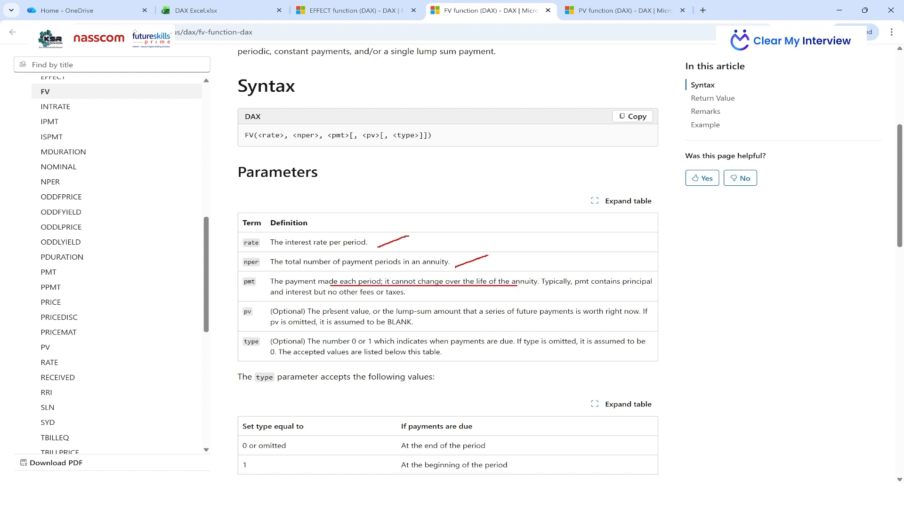
pyautogui.moveTo(402, 318); pyautogui.dragTo(485, 312)
pyautogui.moveTo(546, 321); pyautogui.dragTo(589, 319)
pyautogui.moveTo(339, 349); pyautogui.dragTo(385, 347)
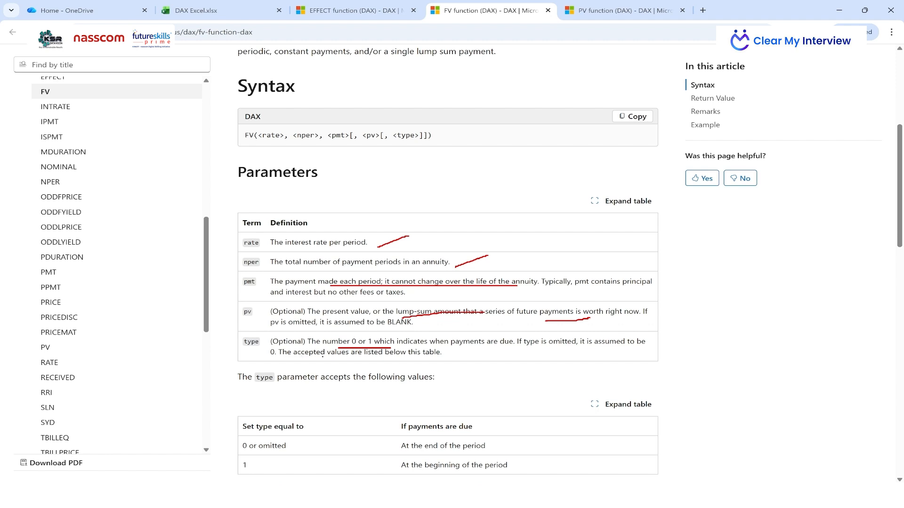
pyautogui.moveTo(329, 356); pyautogui.dragTo(457, 356)
pyautogui.moveTo(491, 451)
pyautogui.mouseDown()
pyautogui.moveTo(515, 438)
pyautogui.moveTo(572, 441)
pyautogui.mouseUp()
pyautogui.press('Escape')
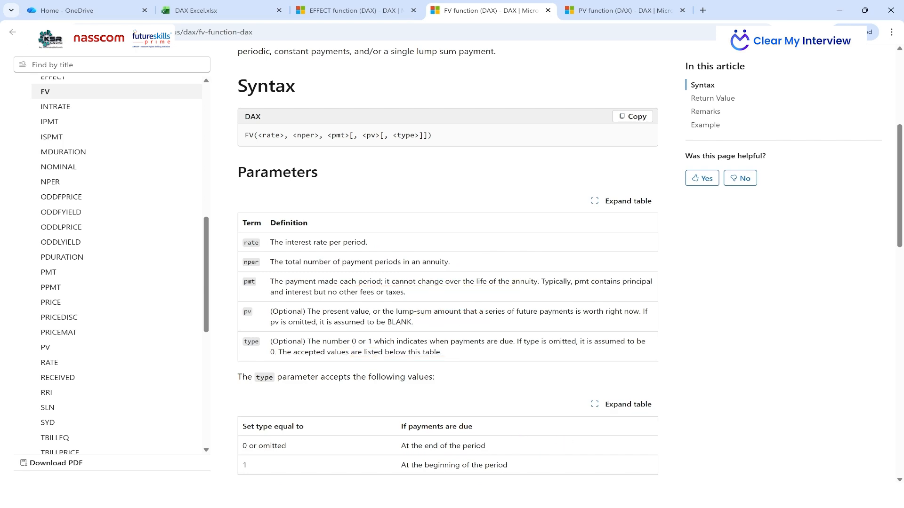
pyautogui.scroll(5, 576, 54)
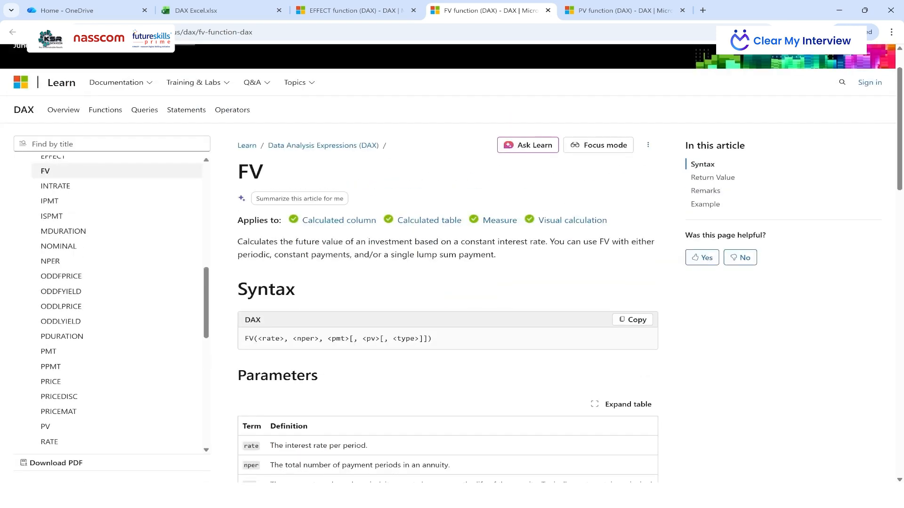
# Open the PV function documentation and examine its present value description and syntax arguments
pyautogui.click(605, 10)
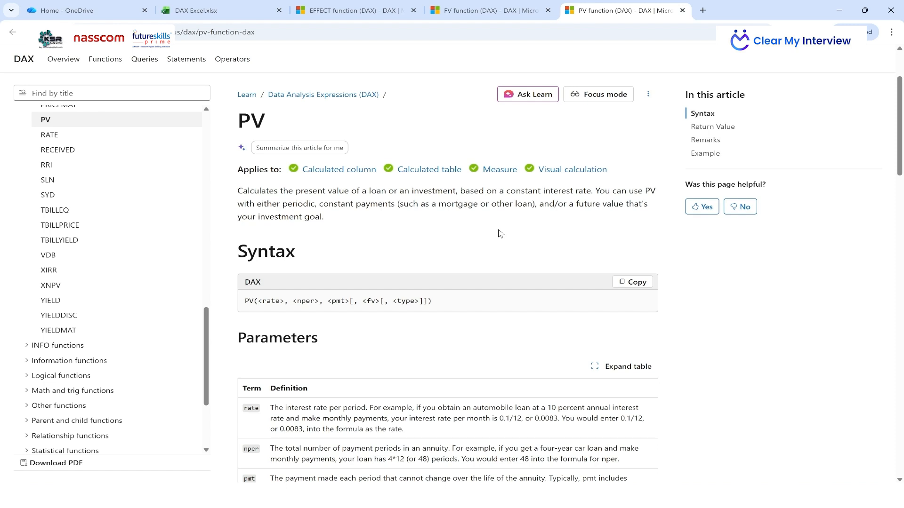
pyautogui.hotkey('ctrl', '2')
pyautogui.moveTo(294, 187); pyautogui.dragTo(352, 200)
pyautogui.moveTo(439, 16); pyautogui.dragTo(500, 11)
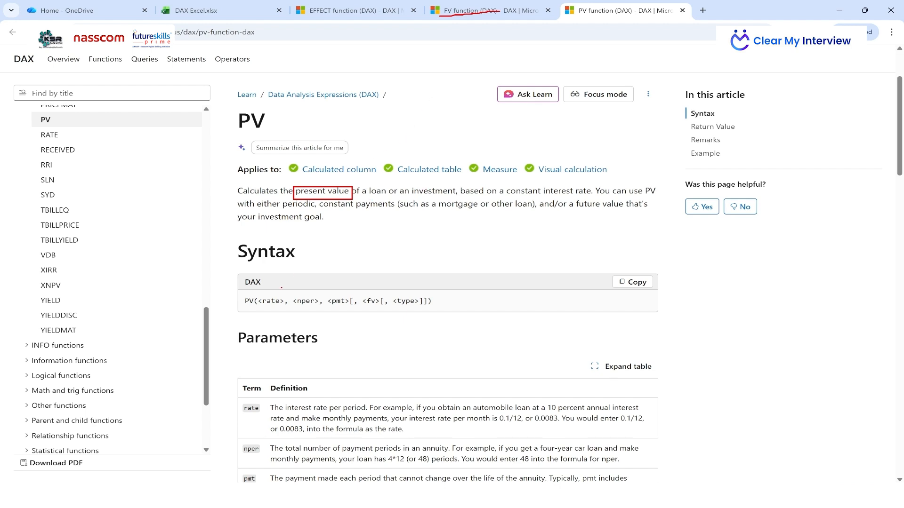
pyautogui.moveTo(279, 296)
pyautogui.mouseDown()
pyautogui.moveTo(308, 280)
pyautogui.moveTo(434, 268)
pyautogui.mouseUp()
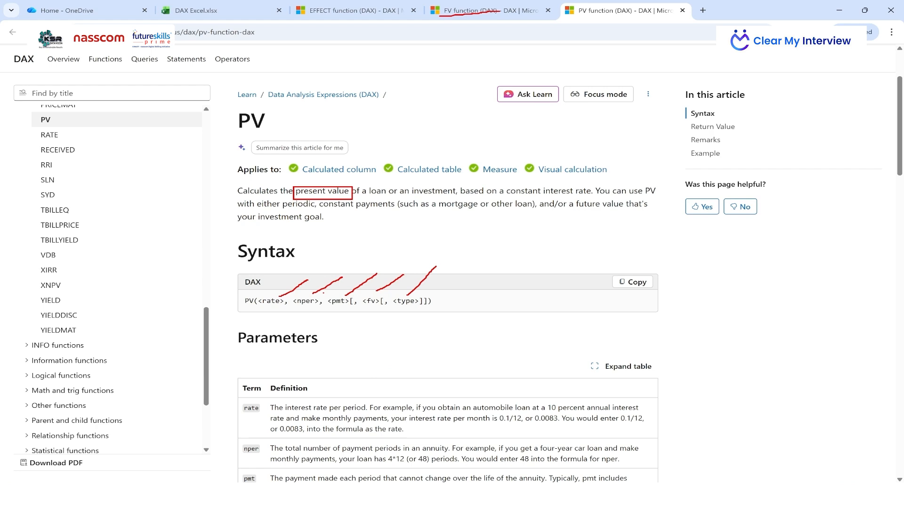
pyautogui.press('Escape')
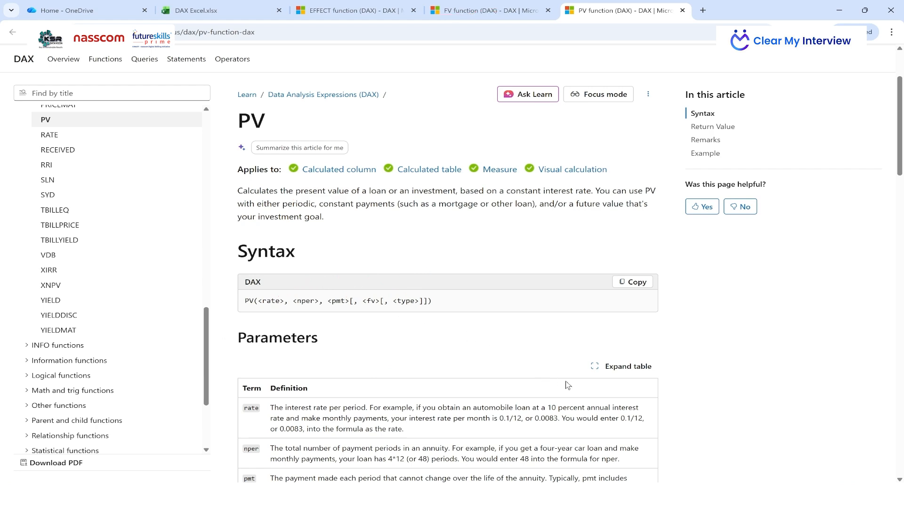
# Switch back to Power BI Desktop, copy the DOLLARFR table visual from Page 8 onto a new report page, and move it to the page's upper part
pyautogui.click(588, 496)
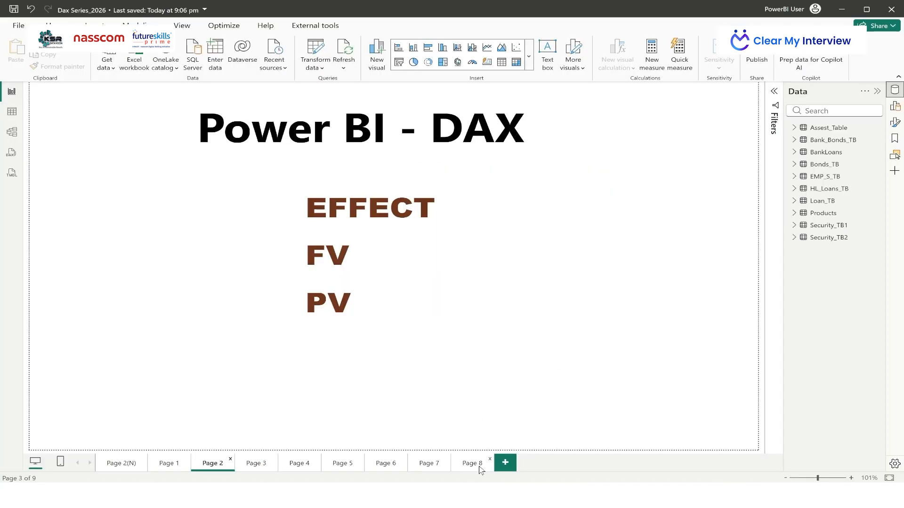
pyautogui.click(480, 465)
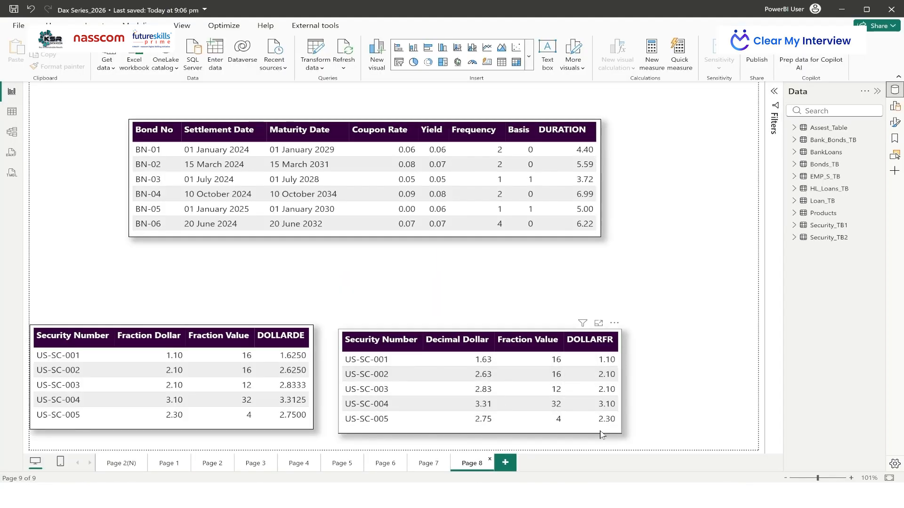
pyautogui.click(601, 433)
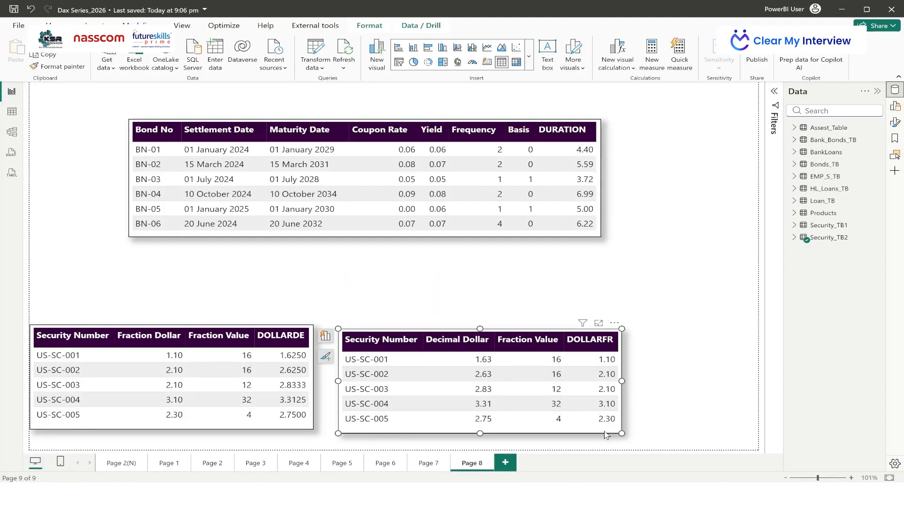
pyautogui.click(504, 465)
pyautogui.hotkey('ctrl', 'v')
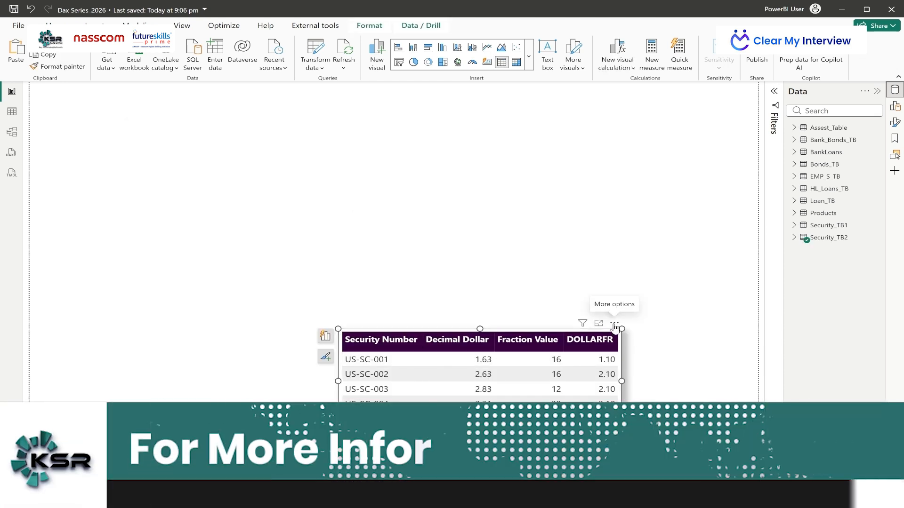
pyautogui.moveTo(607, 329); pyautogui.dragTo(455, 136)
# Remove the DOLLARFR, Fraction Value, Decimal Dollar and Security Number columns from the copied table visual
pyautogui.click(895, 122)
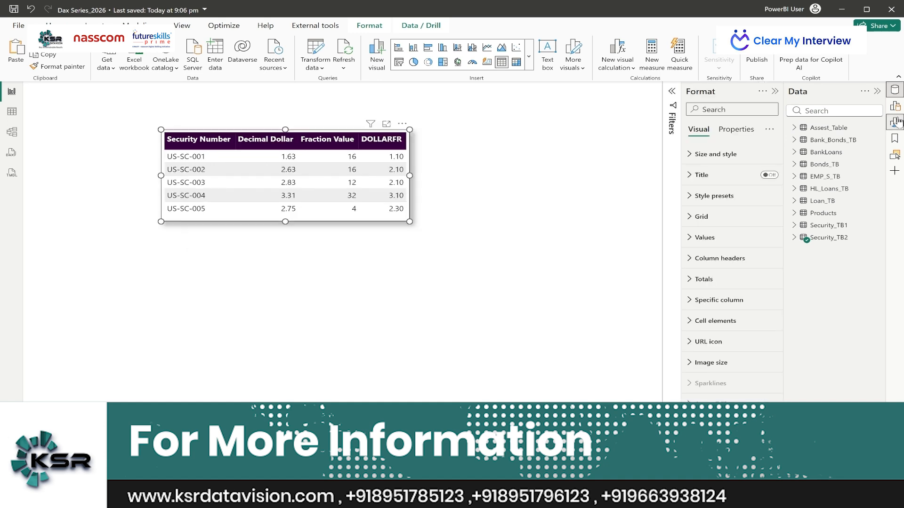
pyautogui.click(895, 122)
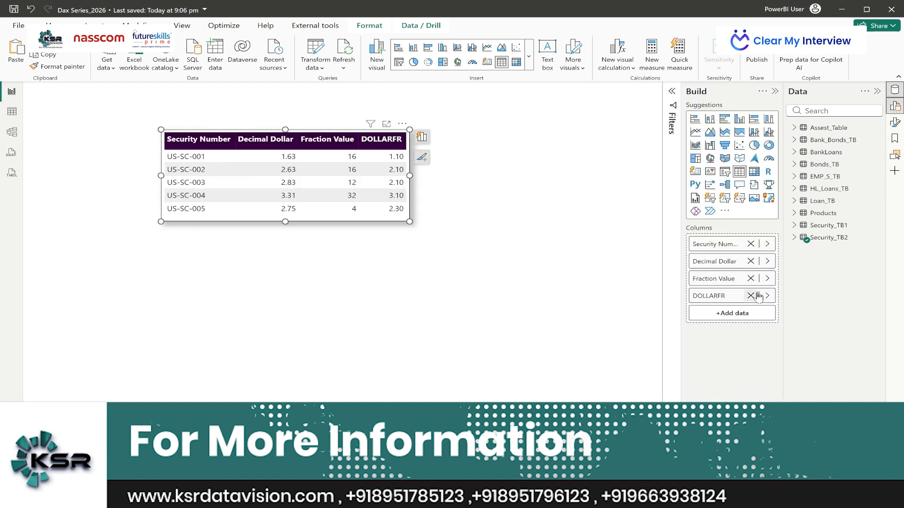
pyautogui.click(750, 296)
pyautogui.click(750, 278)
pyautogui.click(750, 261)
pyautogui.click(750, 243)
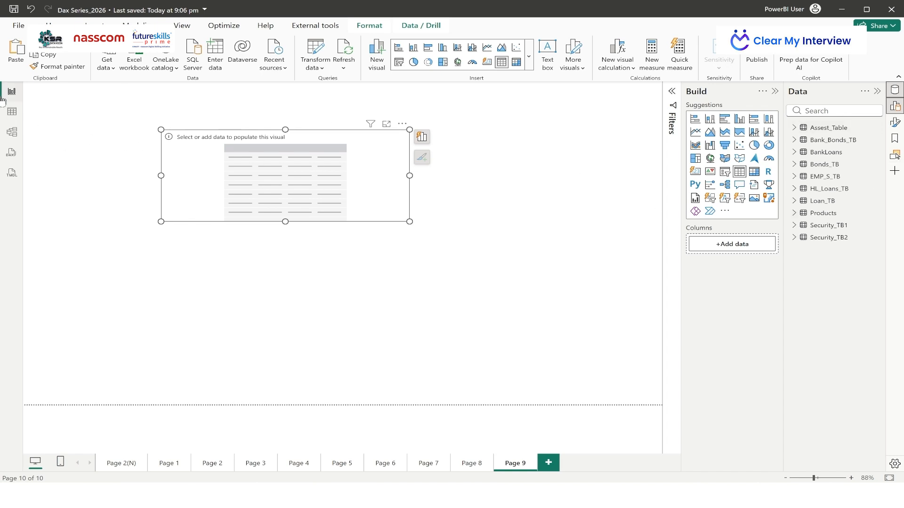
# Review the Loan_TB data and create a new measure named EFFECT in that table
pyautogui.click(11, 112)
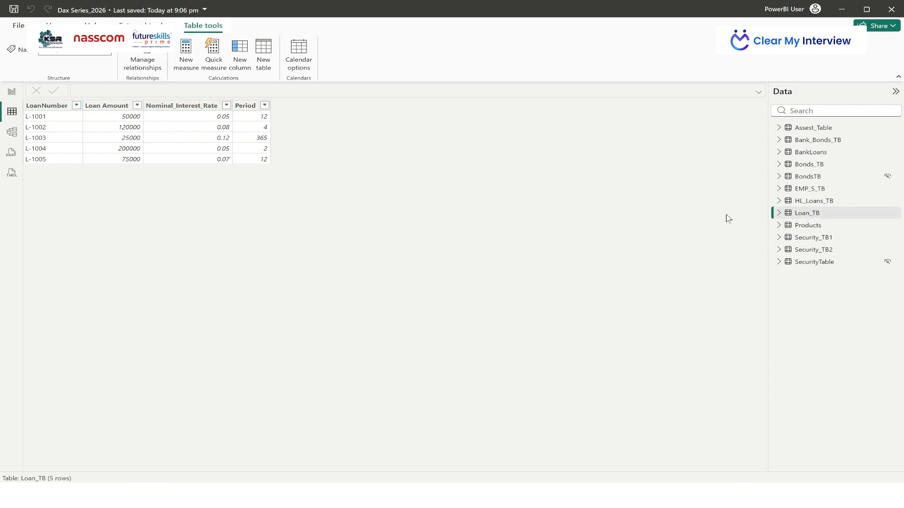
pyautogui.click(12, 91)
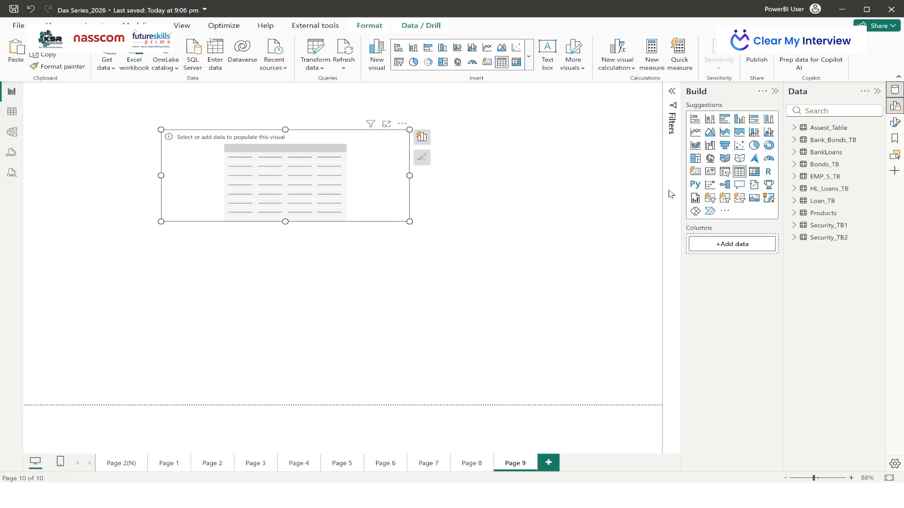
pyautogui.click(794, 201)
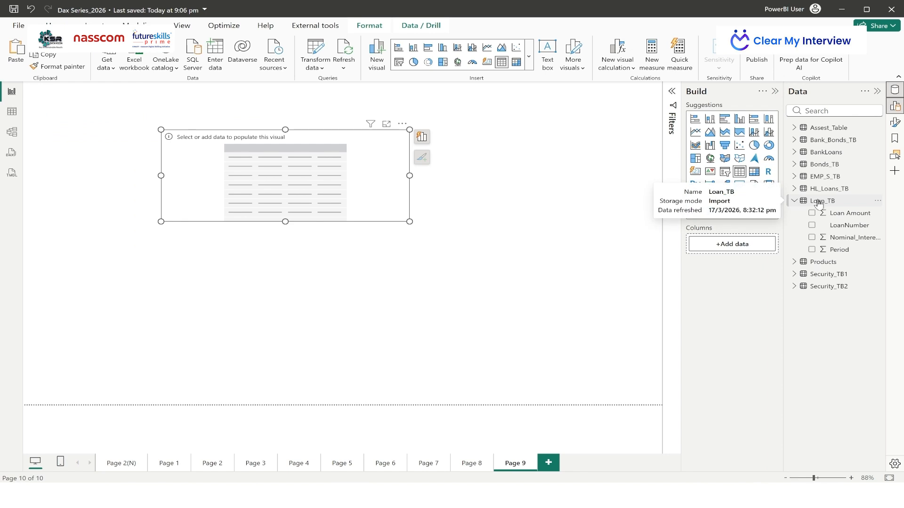
pyautogui.click(818, 202)
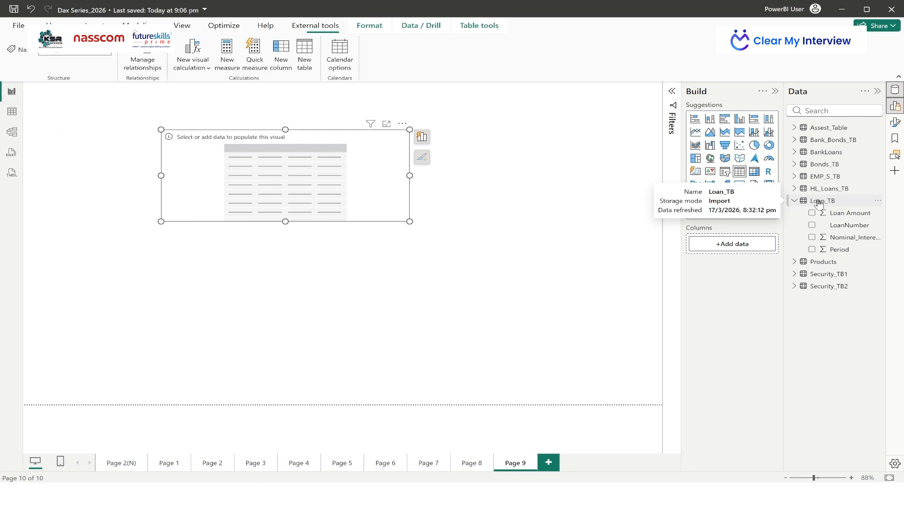
pyautogui.click(232, 61)
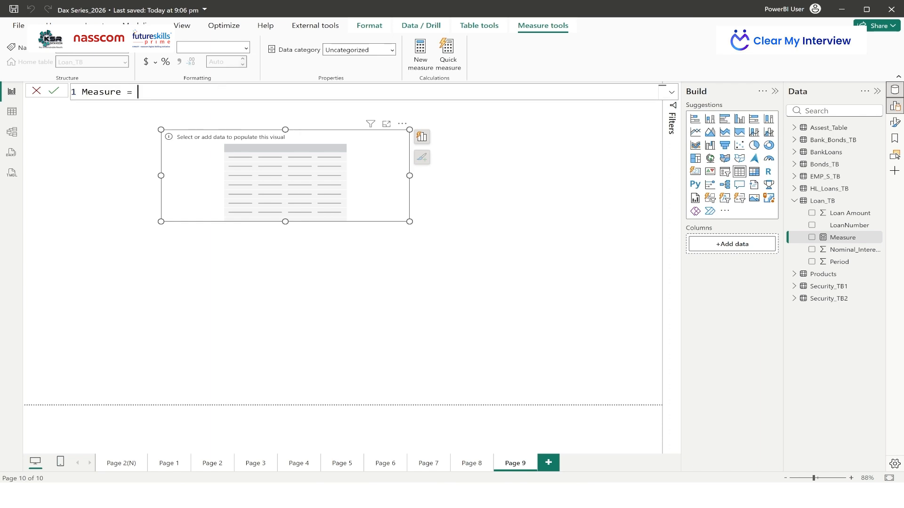
pyautogui.moveTo(121, 92); pyautogui.dragTo(80, 93)
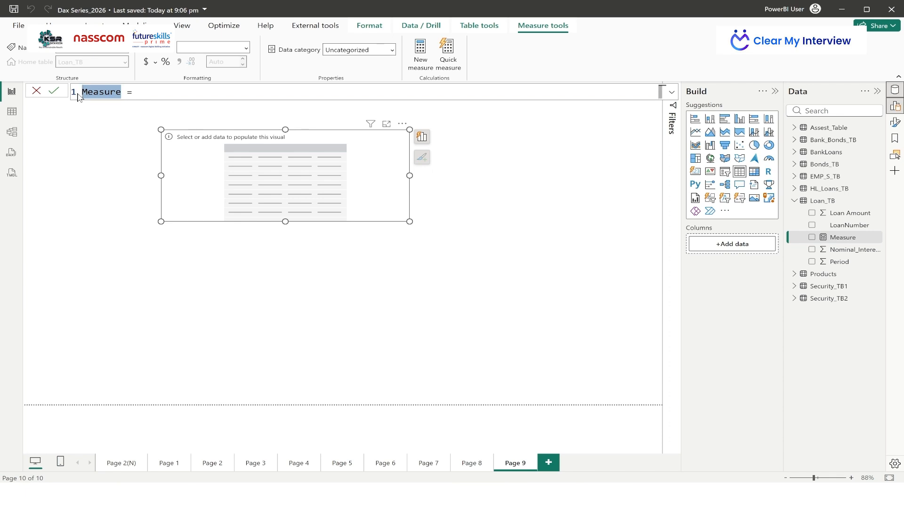
pyautogui.press('capslock')
pyautogui.write('EFFECT')
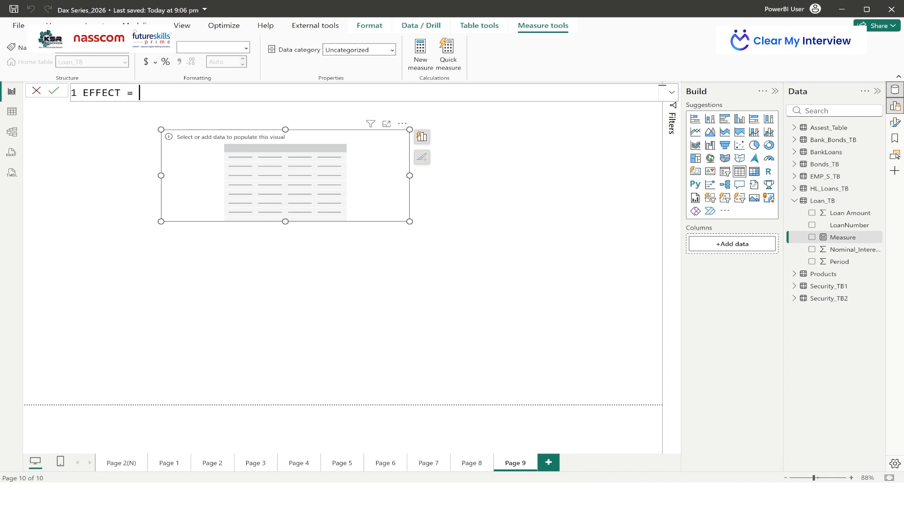
# Declare a variable named __NIR__ on the third line of the EFFECT measure
pyautogui.hotkey('shift', 'Return')
pyautogui.hotkey('shift', 'Return')
pyautogui.write('VAR')
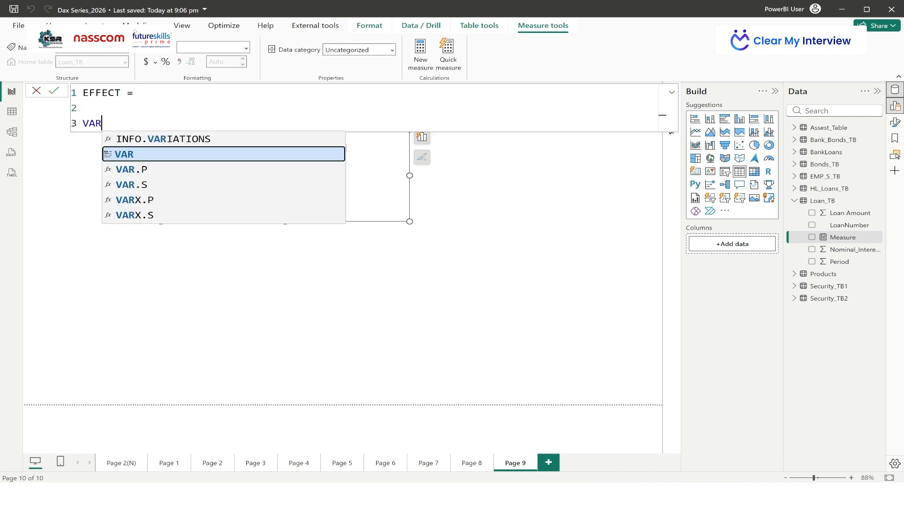
pyautogui.write(' __')
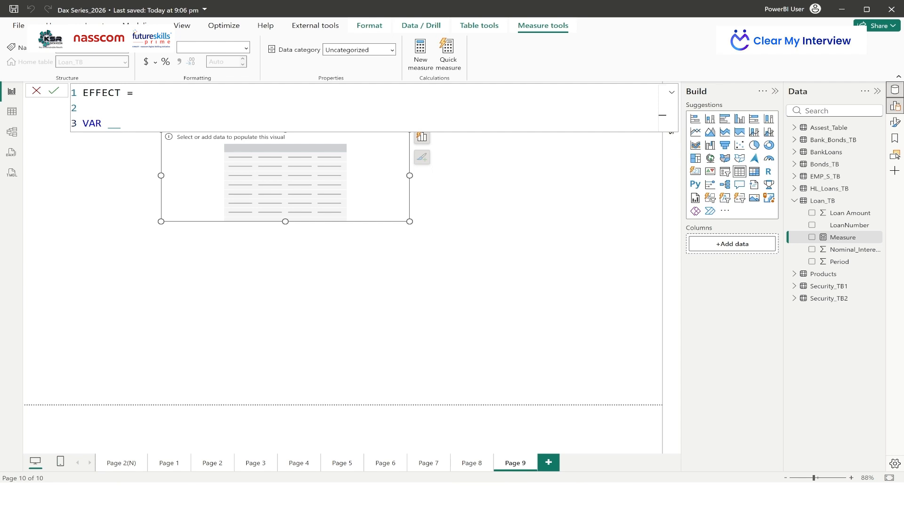
pyautogui.write('__ni')
pyautogui.write('NI')
pyautogui.write('R_')
pyautogui.press('BackSpace')
pyautogui.press('BackSpace')
pyautogui.press('BackSpace')
pyautogui.press('BackSpace')
pyautogui.press('BackSpace')
pyautogui.write('NIR')
pyautogui.doubleClick(127, 123)
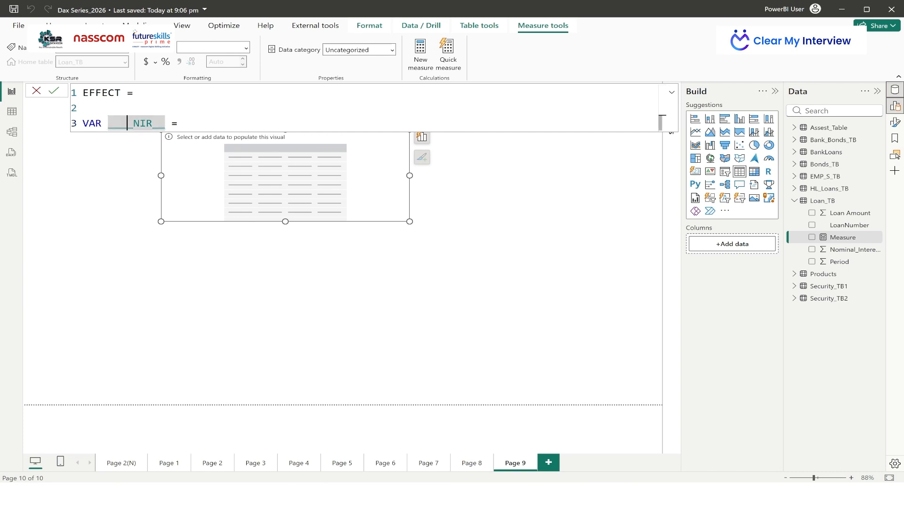
pyautogui.press('BackSpace')
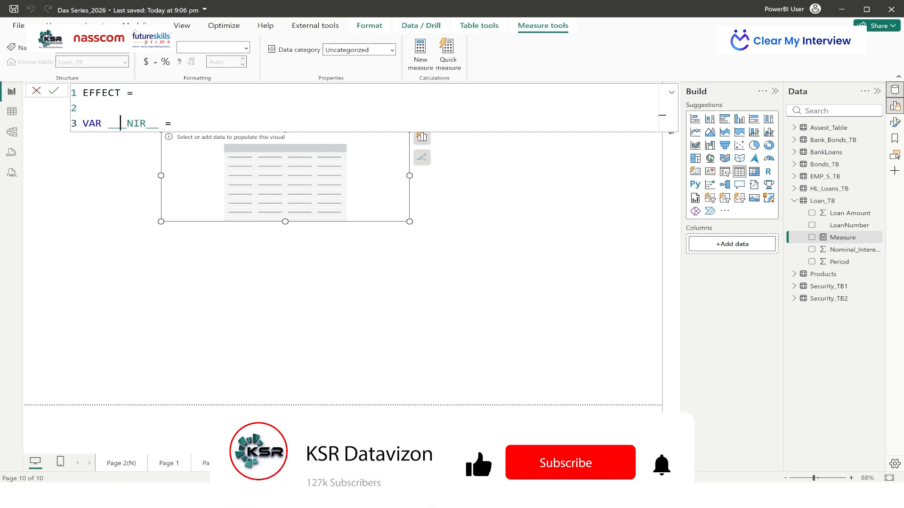
pyautogui.press('BackSpace')
pyautogui.press('End')
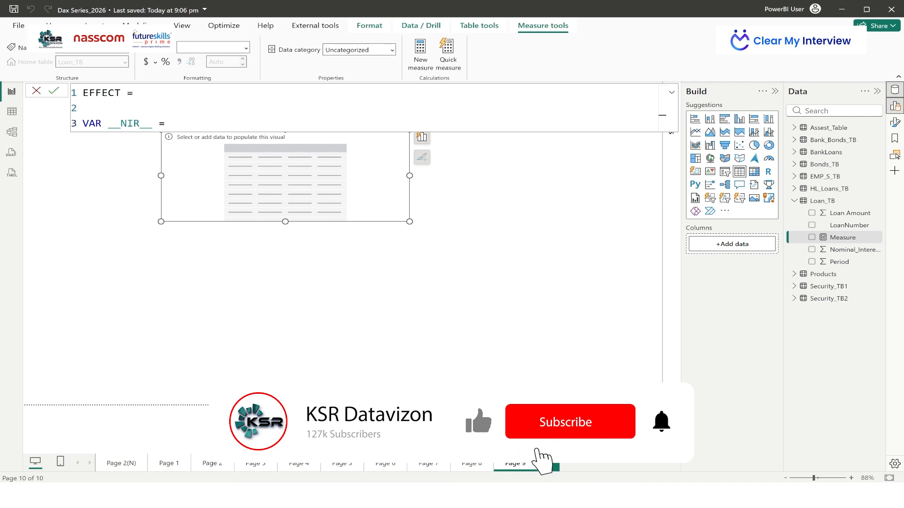
# Assign SELECTEDVALUE(Loan_TB[Nominal_Interest_Rate]) to the __NIR__ variable
pyautogui.write('SELEC')
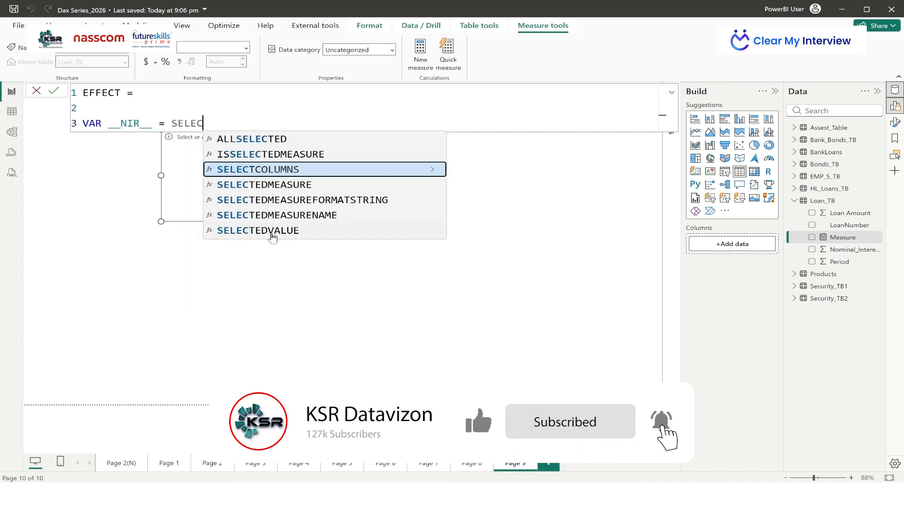
pyautogui.click(274, 231)
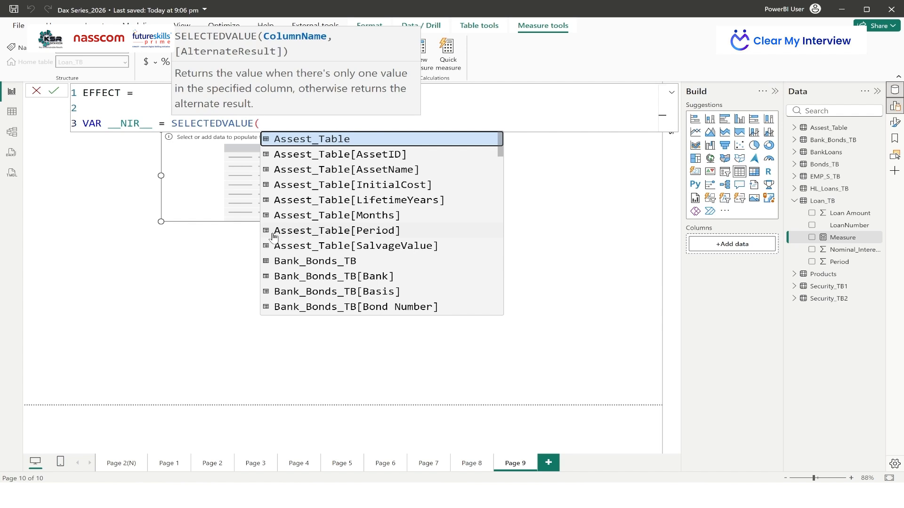
pyautogui.write('NOMI')
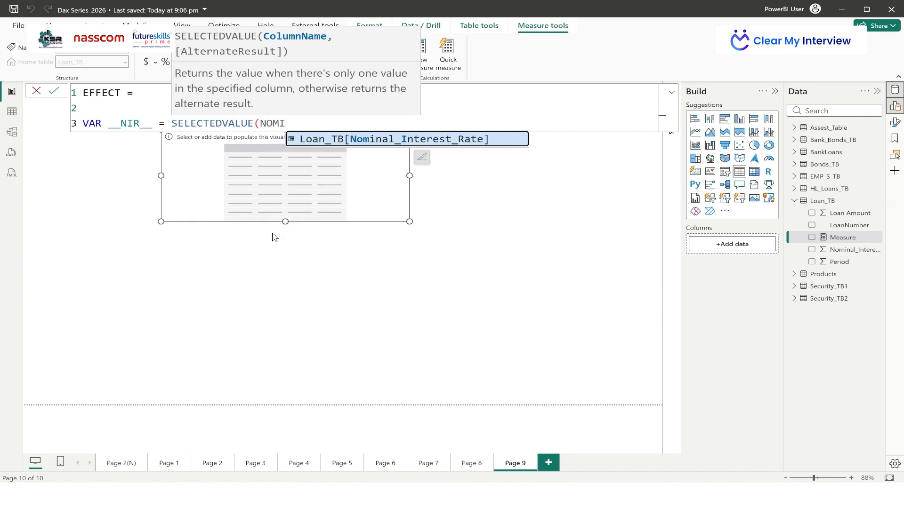
pyautogui.click(345, 139)
pyautogui.write(')')
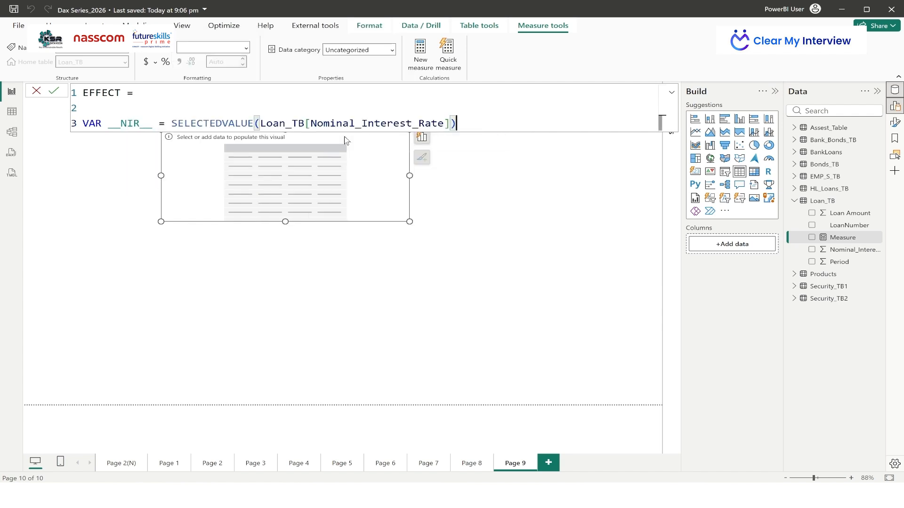
# Add a second variable __PERIOD__ defined as SELECTEDVALUE(Loan_TB[Period])
pyautogui.hotkey('shift', 'Return')
pyautogui.write('CA')
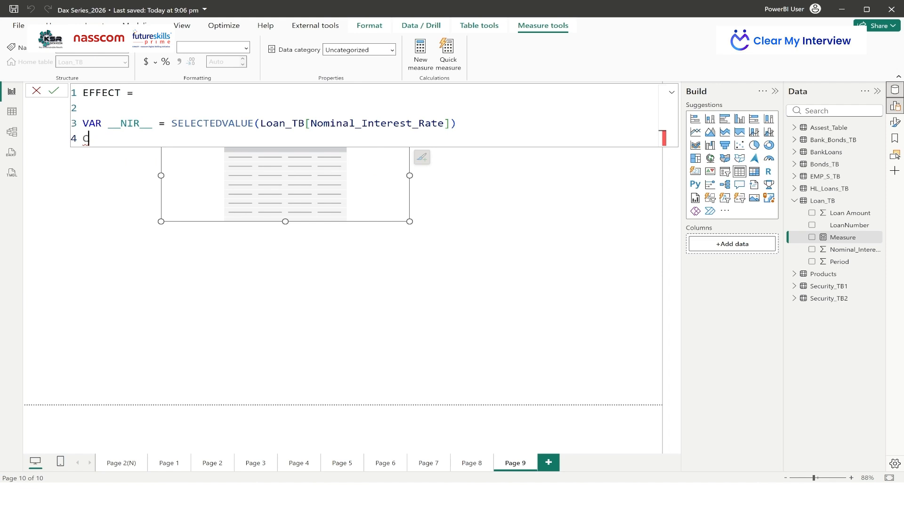
pyautogui.press('BackSpace')
pyautogui.write('VAR')
pyautogui.write('__PERIOD_')
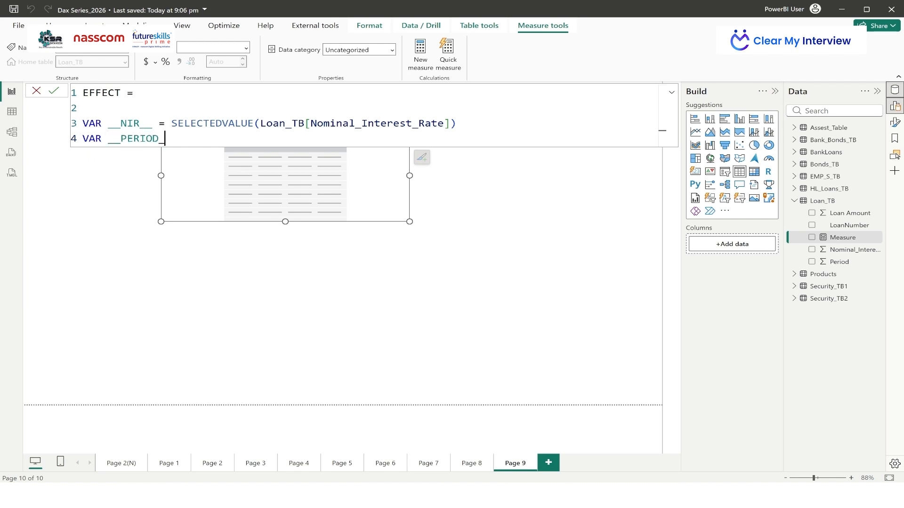
pyautogui.write('_ = SELECT')
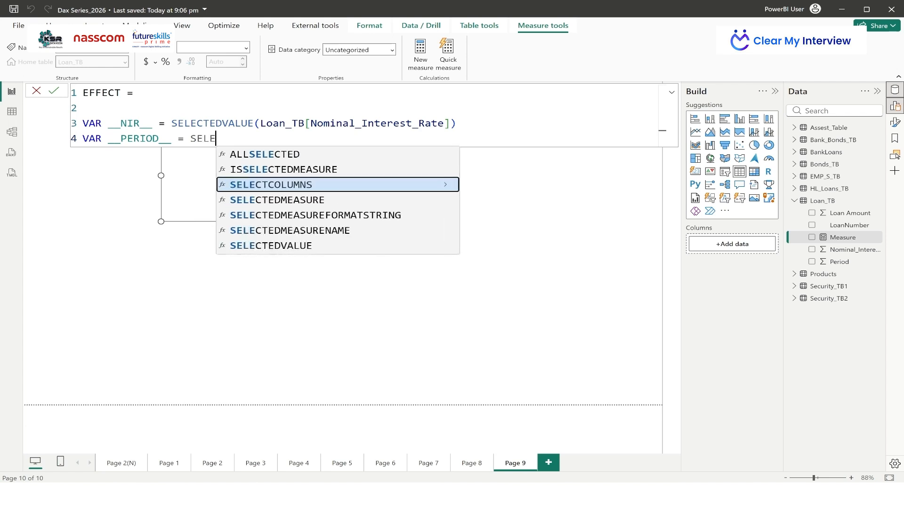
pyautogui.click(354, 244)
pyautogui.write('PERIO')
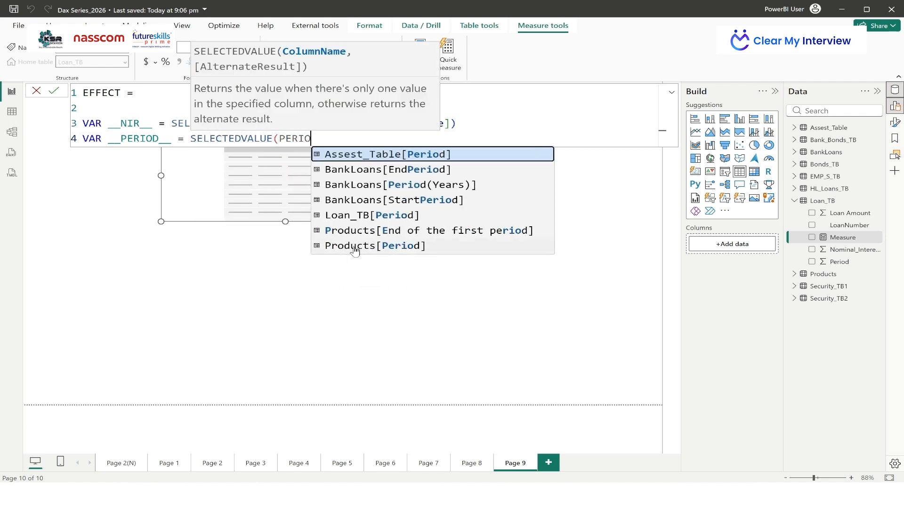
pyautogui.click(395, 216)
pyautogui.write(')')
# Complete the measure with a RETURN of EFFECT(__NIR__,__PERIOD__) and commit the formula
pyautogui.hotkey('shift', 'Return')
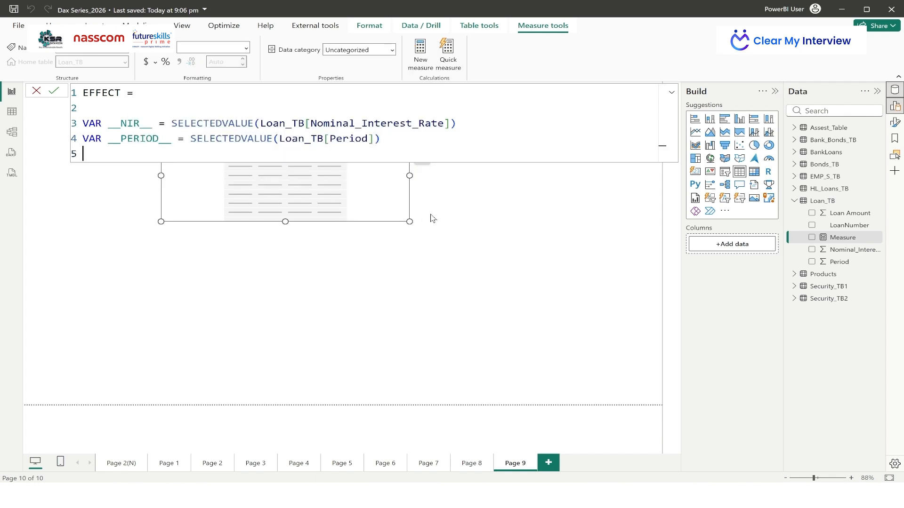
pyautogui.hotkey('shift', 'Return')
pyautogui.write('RETURN')
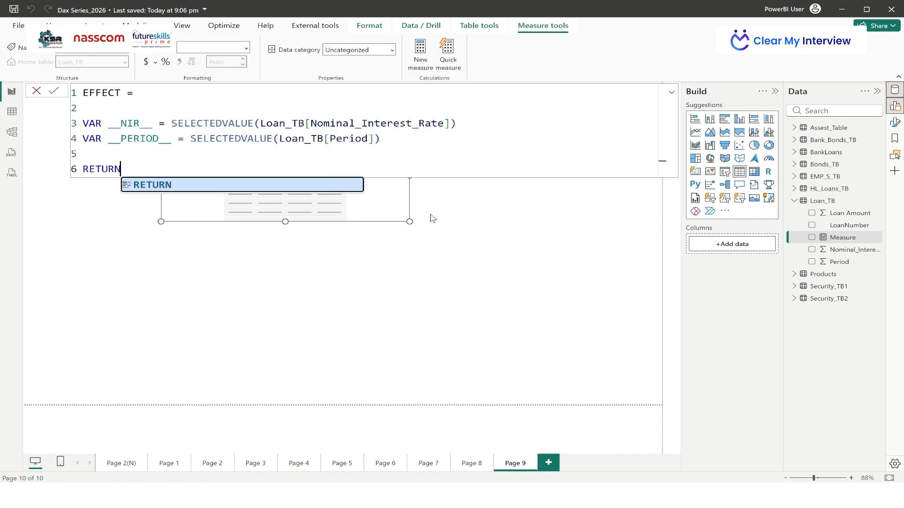
pyautogui.hotkey('shift', 'Return')
pyautogui.hotkey('shift', 'Return')
pyautogui.write('EFFE')
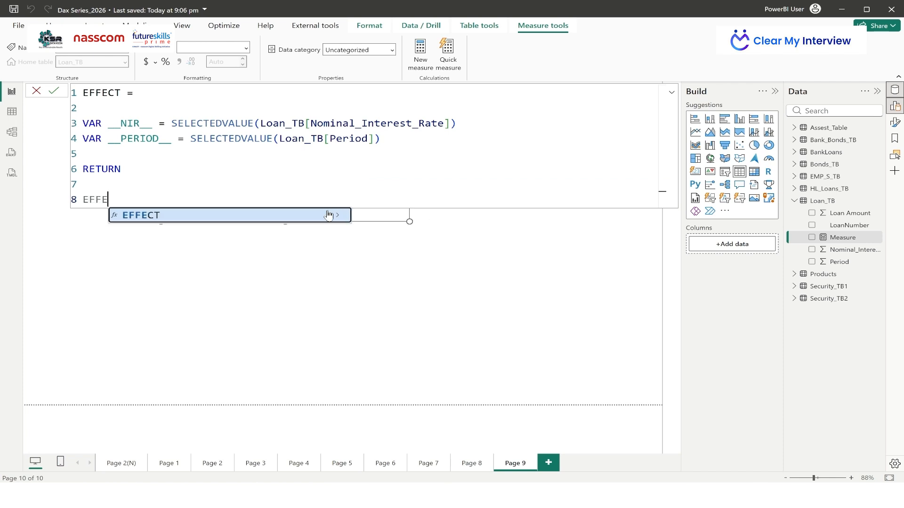
pyautogui.press('Tab')
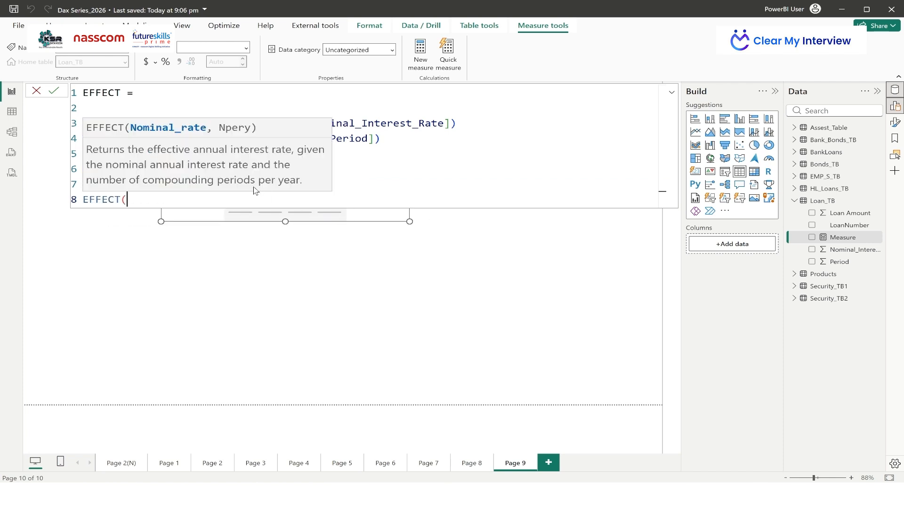
pyautogui.write('NIR')
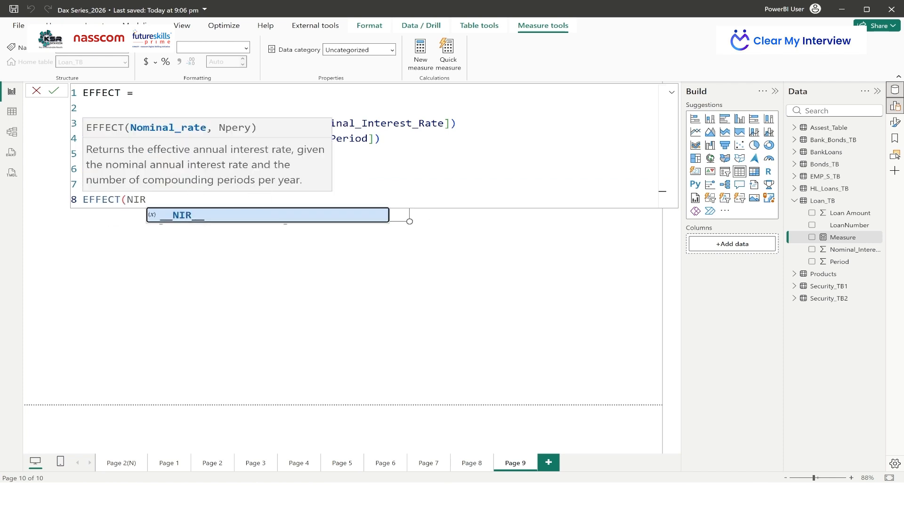
pyautogui.click(206, 218)
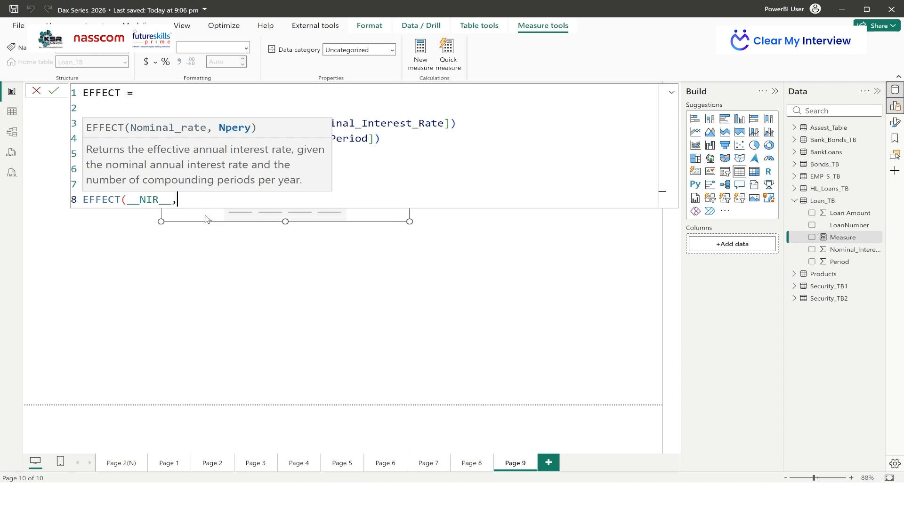
pyautogui.write('PERI')
pyautogui.click(228, 216)
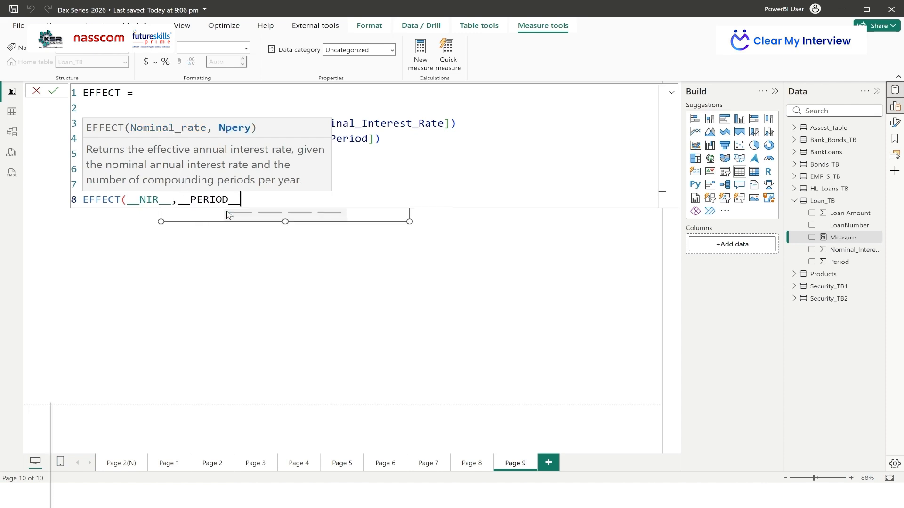
pyautogui.write(')')
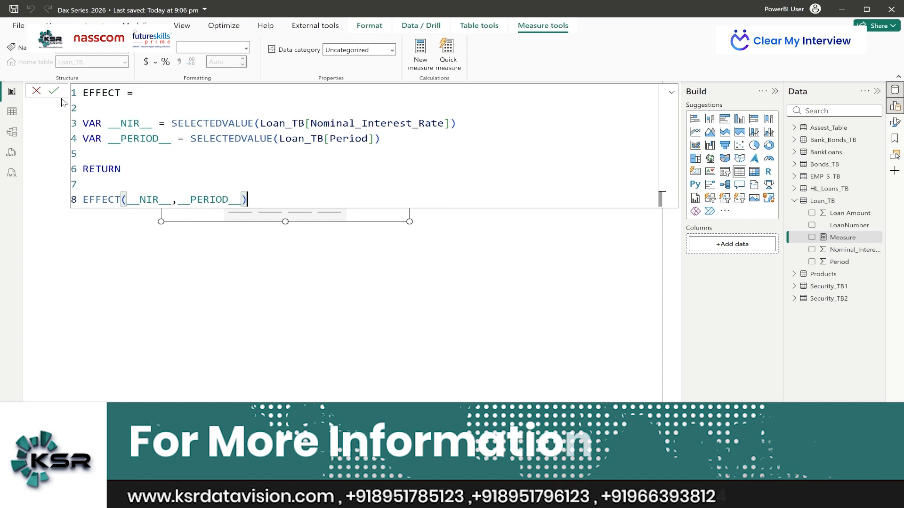
pyautogui.click(54, 91)
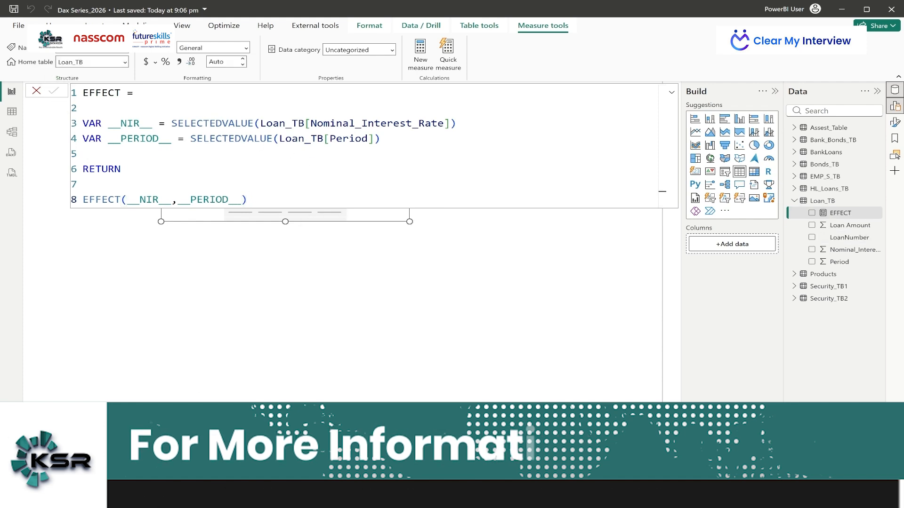
pyautogui.click(372, 260)
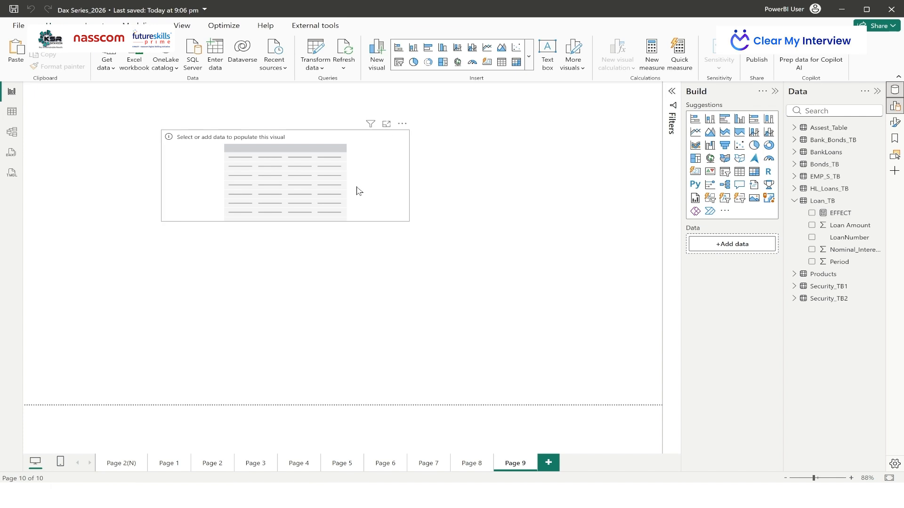
# Move the empty table visual closer to the page's left edge and enlarge it slightly
pyautogui.click(356, 191)
pyautogui.moveTo(355, 192); pyautogui.dragTo(302, 195)
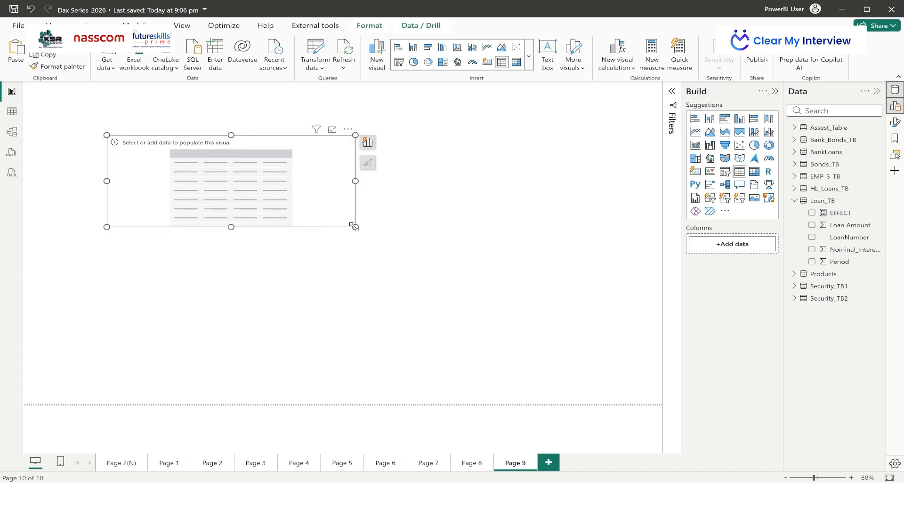
pyautogui.moveTo(355, 227); pyautogui.dragTo(368, 230)
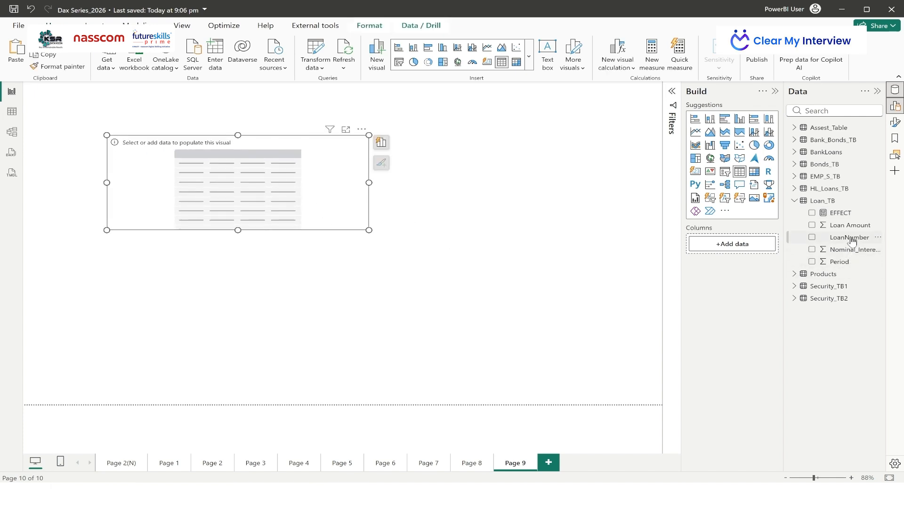
# Add LoanNumber, Loan Amount, Nominal_Interest_Rate, Period and the EFFECT measure from Loan_TB as columns of the table visual
pyautogui.moveTo(852, 241); pyautogui.dragTo(311, 212)
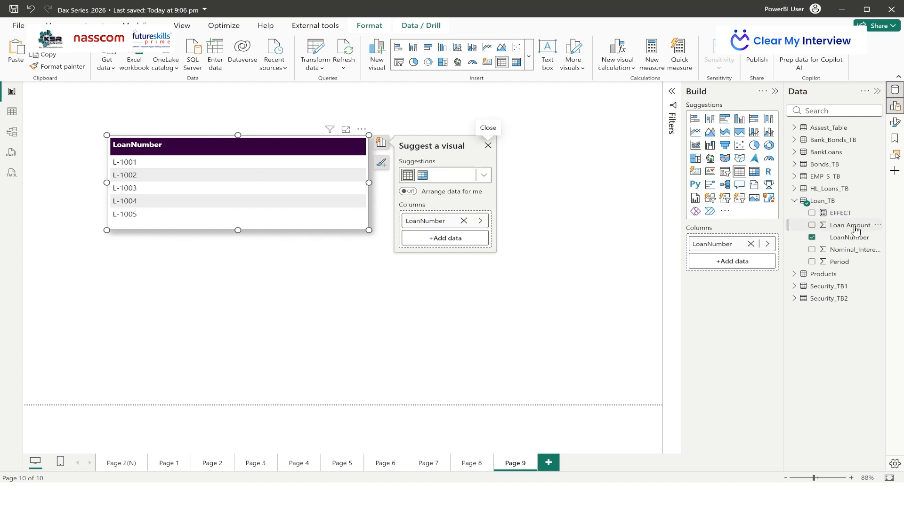
pyautogui.moveTo(855, 230); pyautogui.dragTo(733, 264)
pyautogui.moveTo(846, 250); pyautogui.dragTo(739, 298)
pyautogui.moveTo(840, 212); pyautogui.dragTo(742, 321)
# Rename the Sum of Loan Amount column of the table visual as Loan Amount
pyautogui.doubleClick(718, 266)
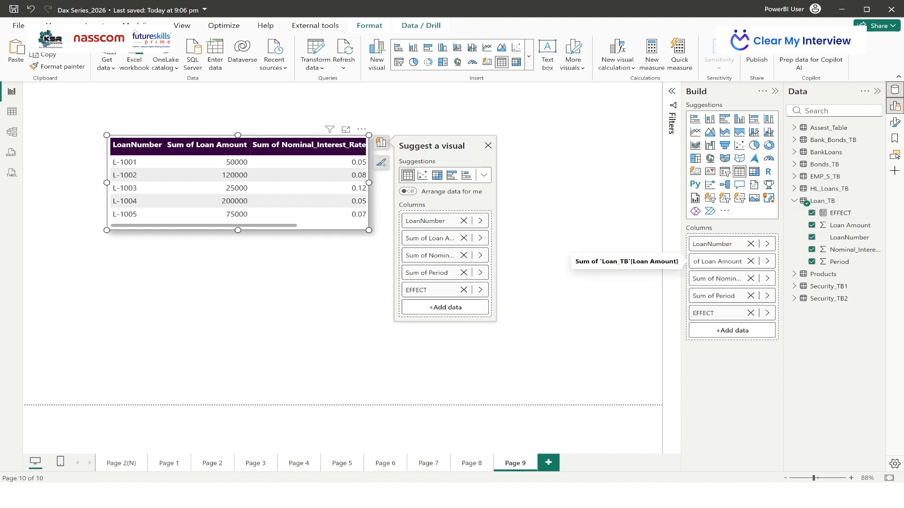
pyautogui.press('BackSpace')
pyautogui.press('BackSpace')
pyautogui.press('BackSpace')
pyautogui.press('BackSpace')
pyautogui.press('BackSpace')
pyautogui.press('BackSpace')
pyautogui.press('BackSpace')
# Rename the Sum of Nominal_Interest_Rate column of the table visual as Nominal_Interest_Rate
pyautogui.doubleClick(701, 281)
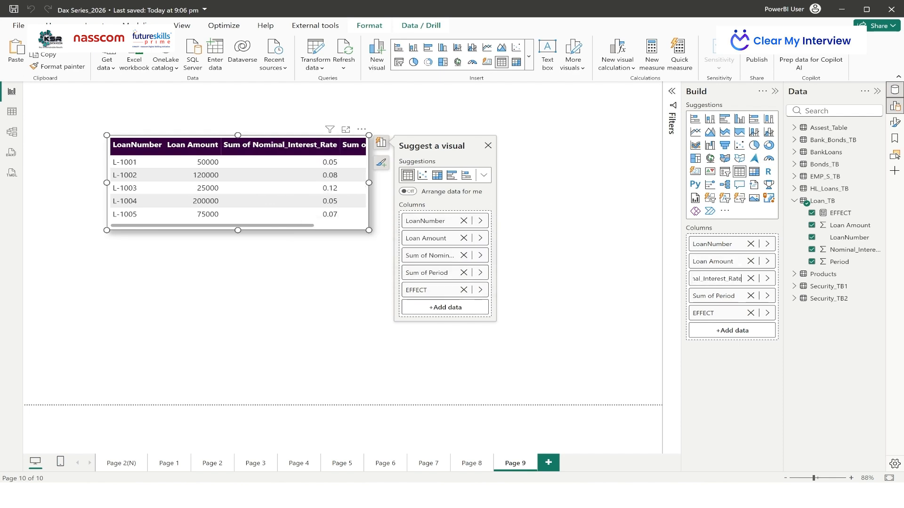
pyautogui.press('Home')
pyautogui.press('Delete')
pyautogui.press('Delete')
pyautogui.press('Delete')
pyautogui.press('Delete')
pyautogui.press('Delete')
pyautogui.press('Delete')
pyautogui.press('Delete')
pyautogui.press('Return')
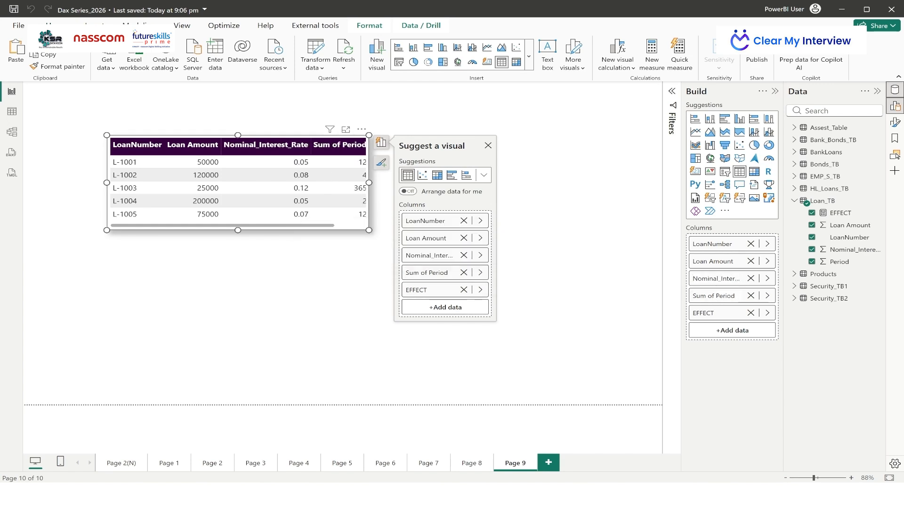
pyautogui.press('Delete')
pyautogui.press('Delete')
pyautogui.press('Delete')
pyautogui.press('Delete')
pyautogui.press('Delete')
pyautogui.press('Delete')
pyautogui.press('Escape')
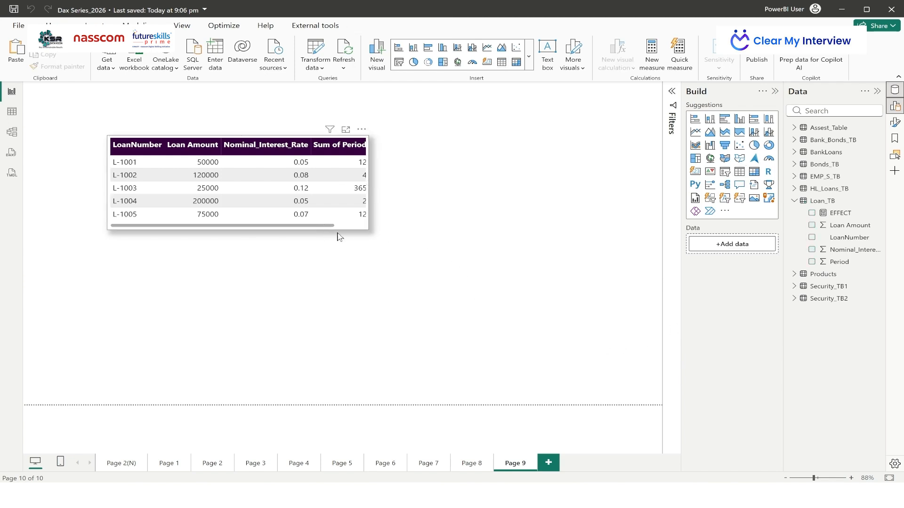
# Widen the table visual to fit all its columns and format Nominal_Interest_Rate and the EFFECT measure as percentages
pyautogui.moveTo(371, 232); pyautogui.dragTo(422, 233)
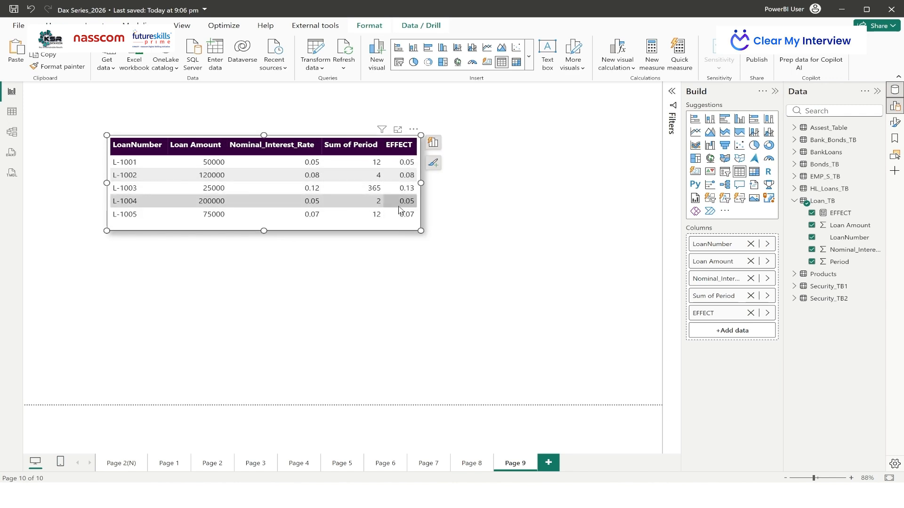
pyautogui.click(850, 249)
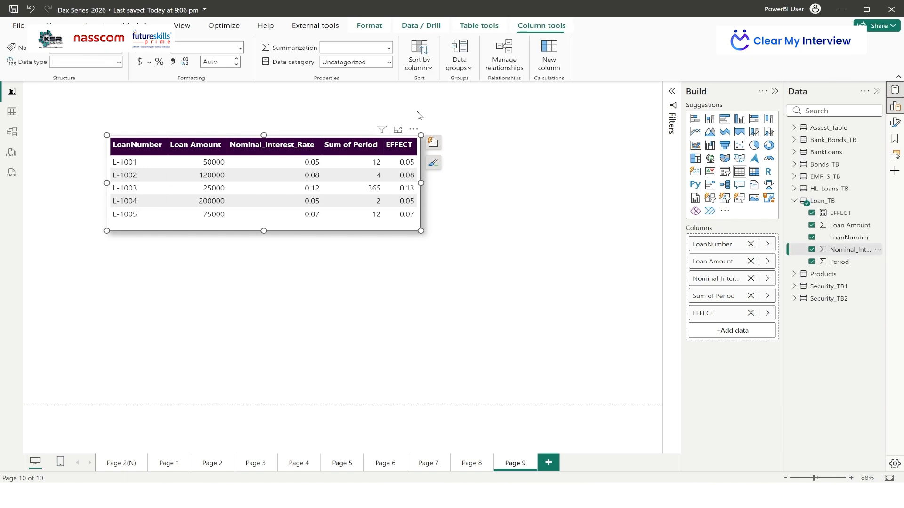
pyautogui.click(161, 63)
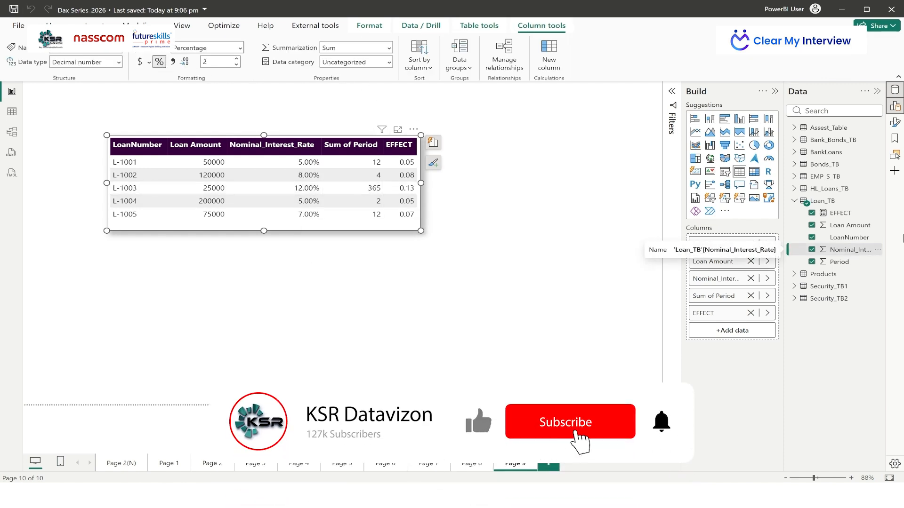
pyautogui.click(840, 213)
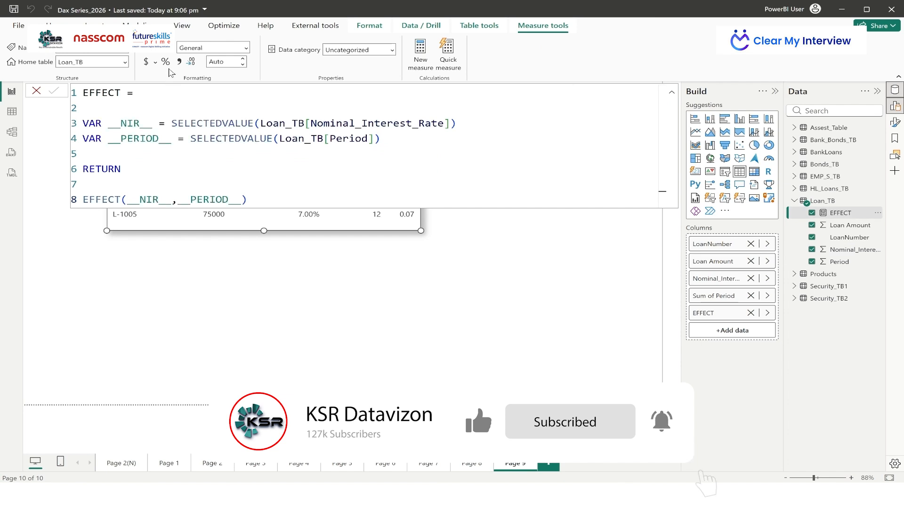
pyautogui.click(165, 62)
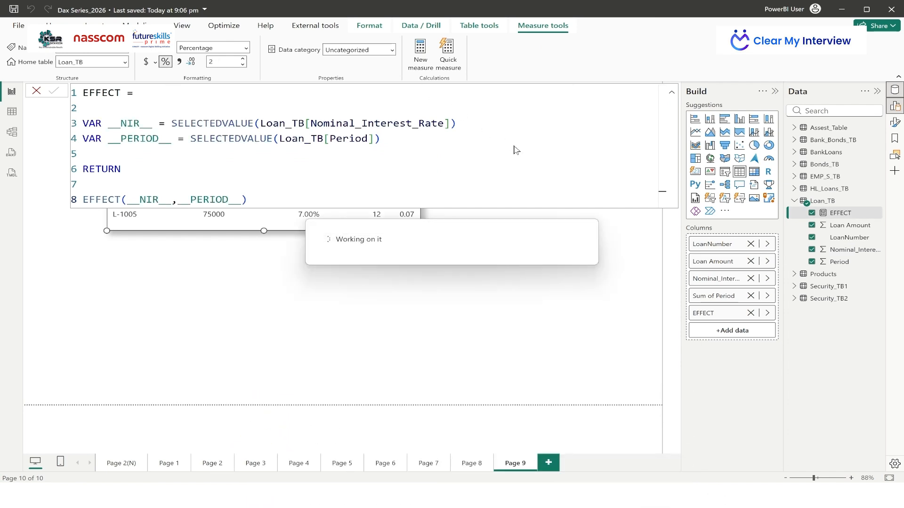
pyautogui.click(669, 93)
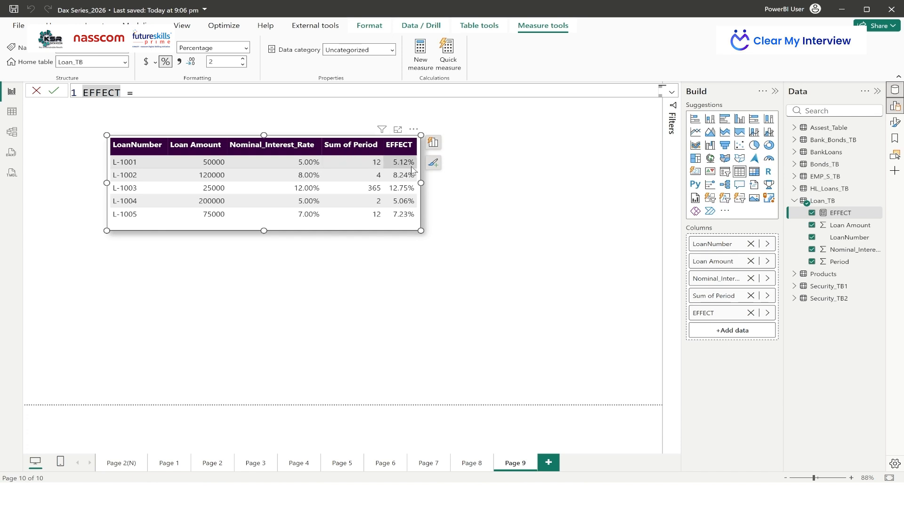
# Review the Page 1 note comparing DAX financial functions with Excel's, underline it temporarily, and return to Page 9
pyautogui.click(453, 231)
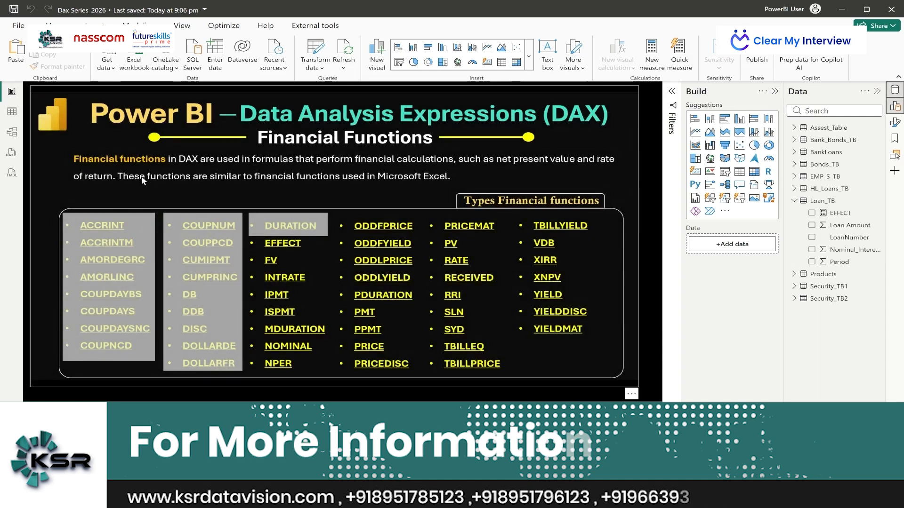
pyautogui.moveTo(170, 186)
pyautogui.mouseDown()
pyautogui.moveTo(464, 178)
pyautogui.moveTo(380, 170)
pyautogui.mouseUp()
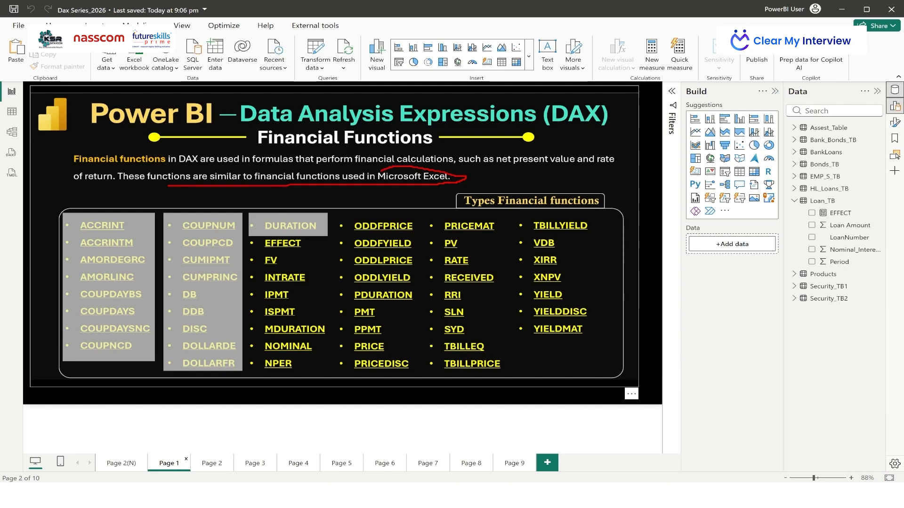
pyautogui.press('Escape')
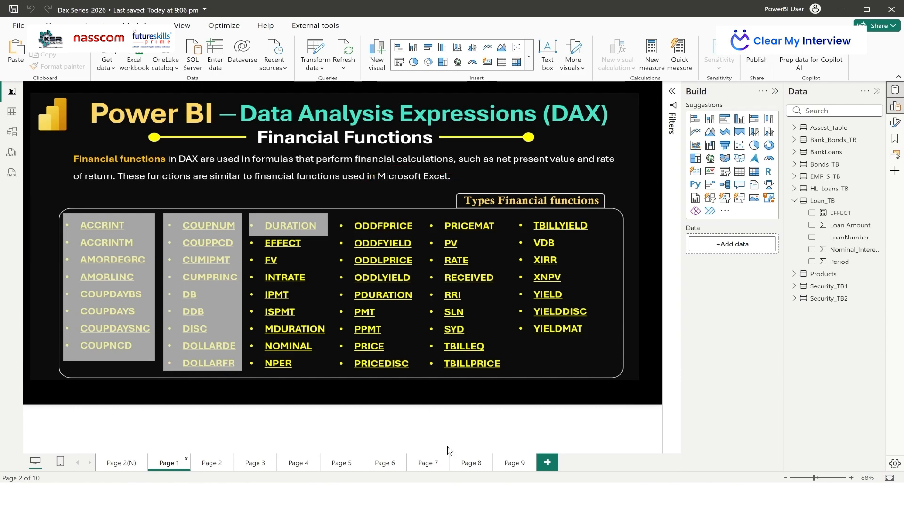
pyautogui.click(517, 466)
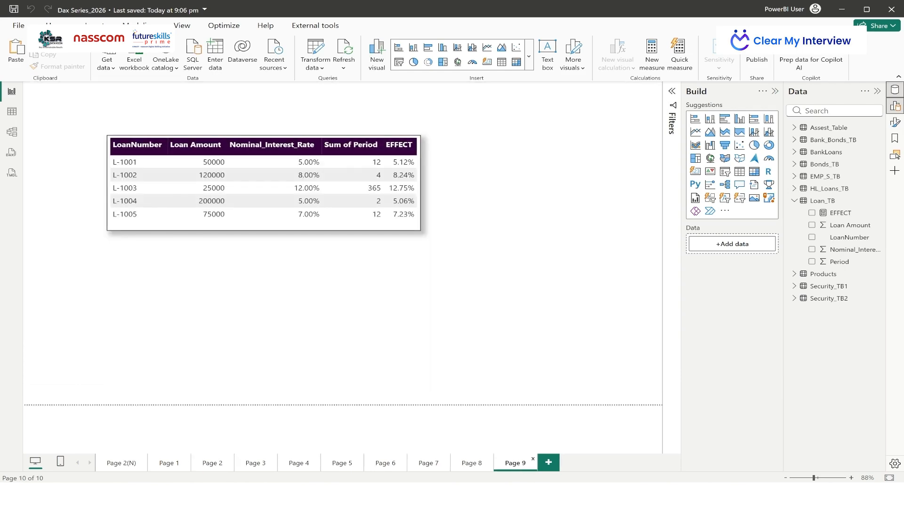
# Switch to the DAX Excel workbook in the browser and enter the header EFFECT in cell E1 of Loans_TB
pyautogui.click(565, 495)
pyautogui.click(210, 5)
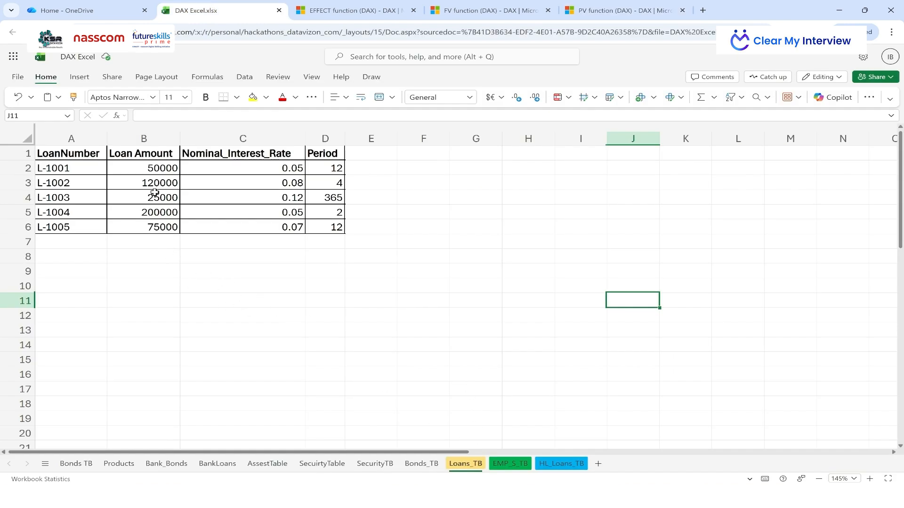
pyautogui.click(361, 151)
pyautogui.write('EFFECRT')
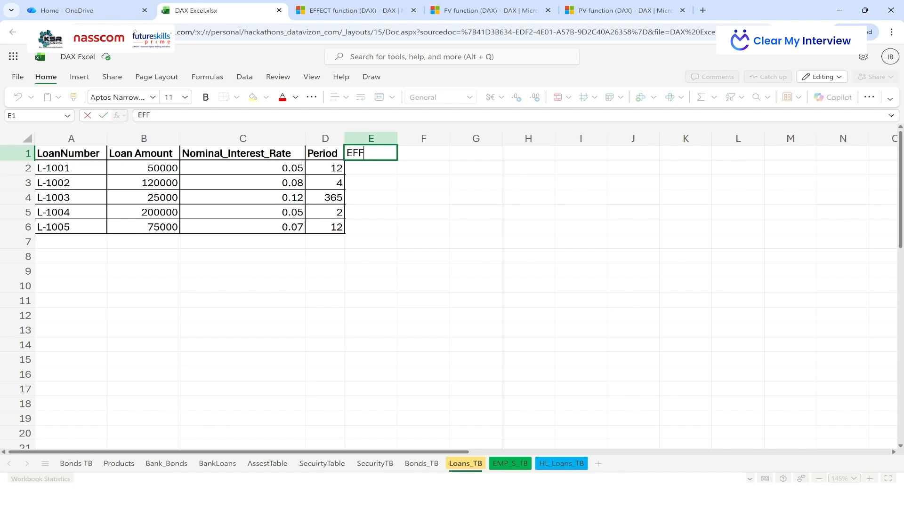
pyautogui.press('BackSpace')
pyautogui.write('T')
# Enter the formula =EFFECT(C2,D2) in cell E2 for loan L-1001
pyautogui.click(380, 167)
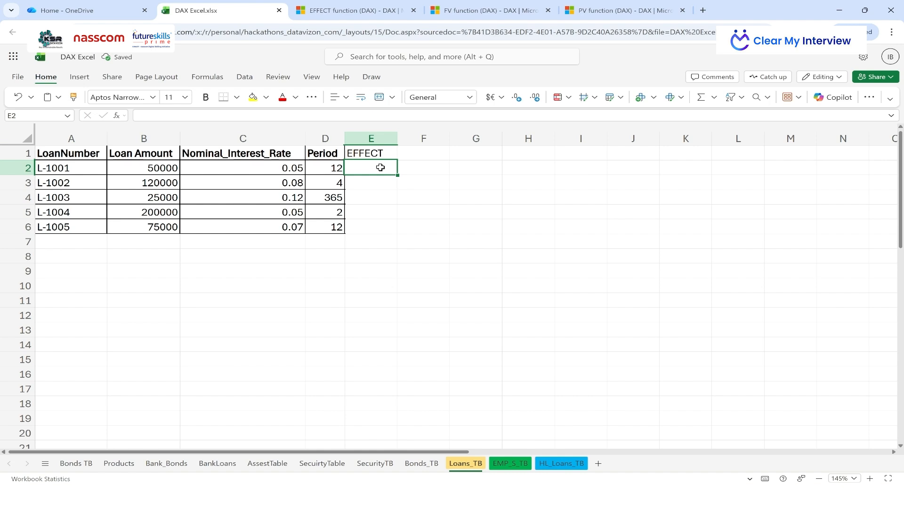
pyautogui.write('=EFFECT')
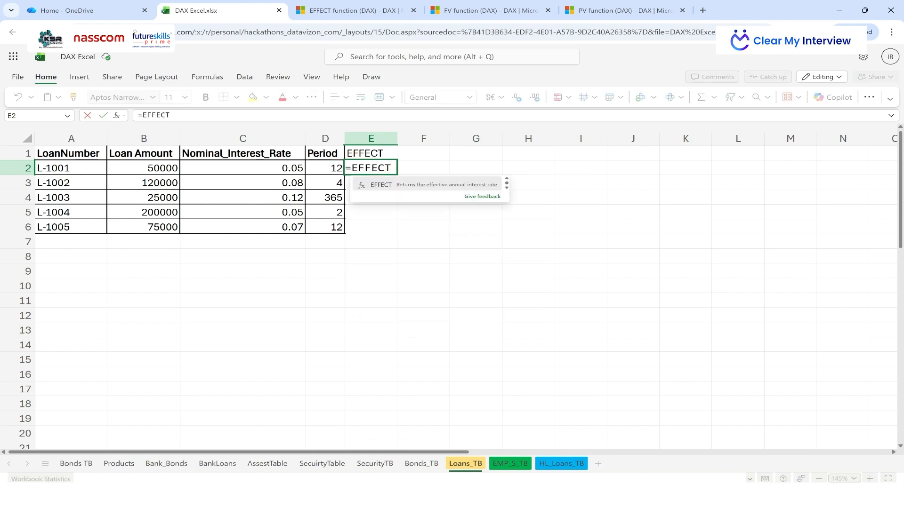
pyautogui.write('(')
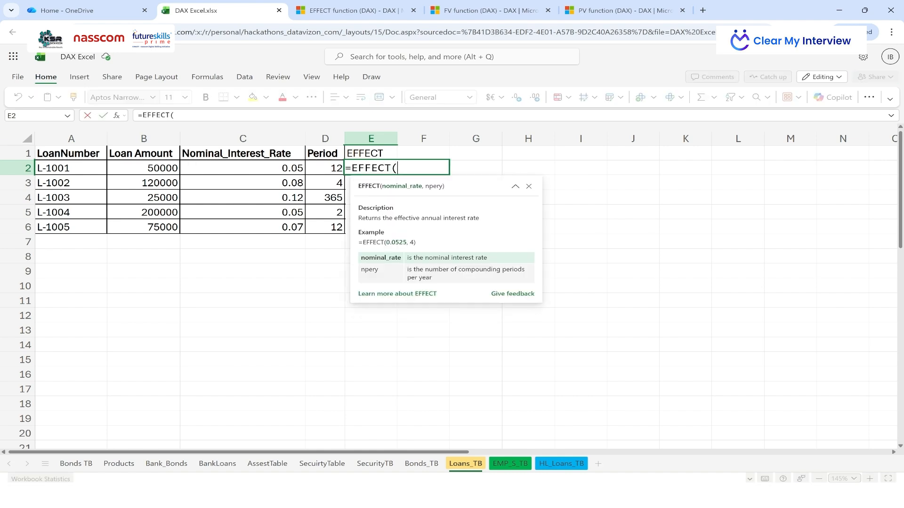
pyautogui.click(249, 168)
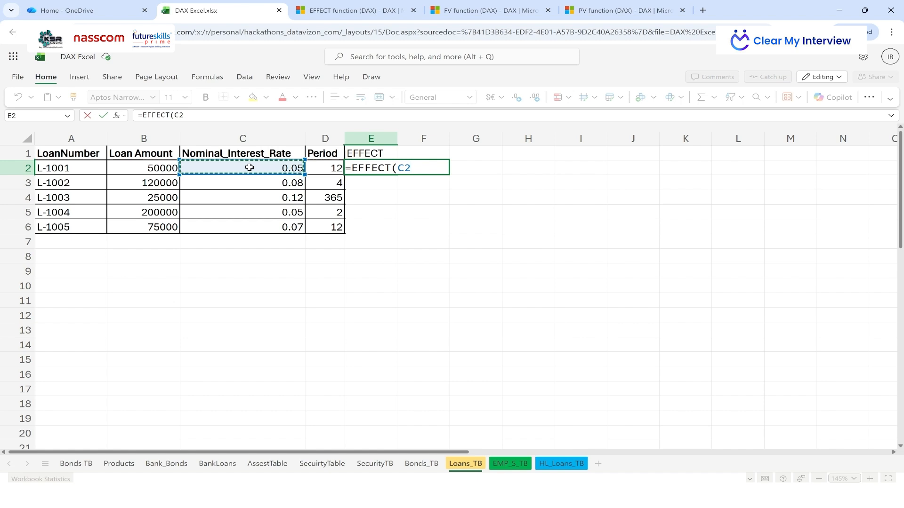
pyautogui.write(',')
pyautogui.click(329, 167)
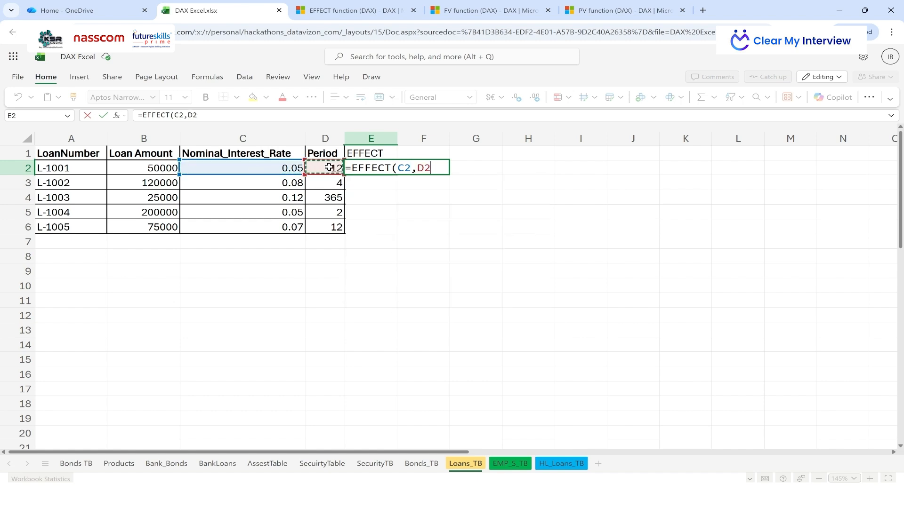
pyautogui.write(')')
pyautogui.press('Return')
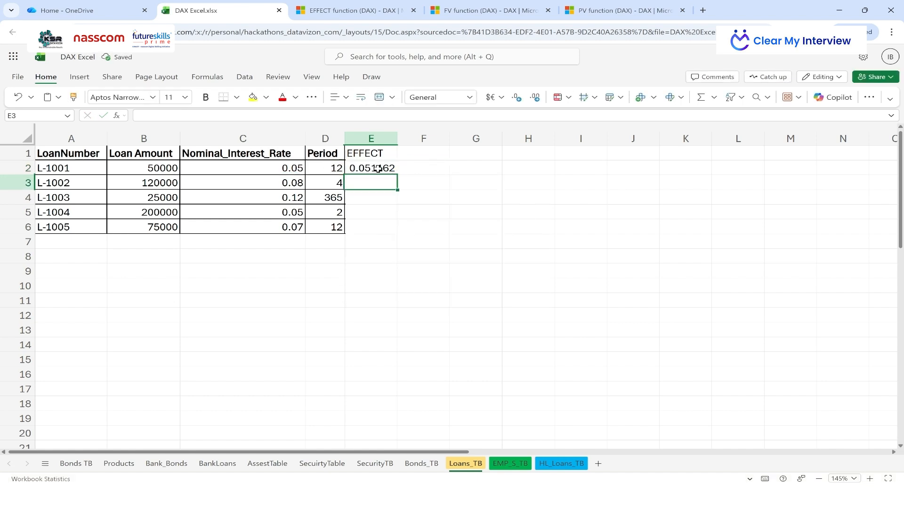
# Copy the EFFECT formula from E2 into cells E3 to E6
pyautogui.click(378, 168)
pyautogui.hotkey('ctrl', 'c')
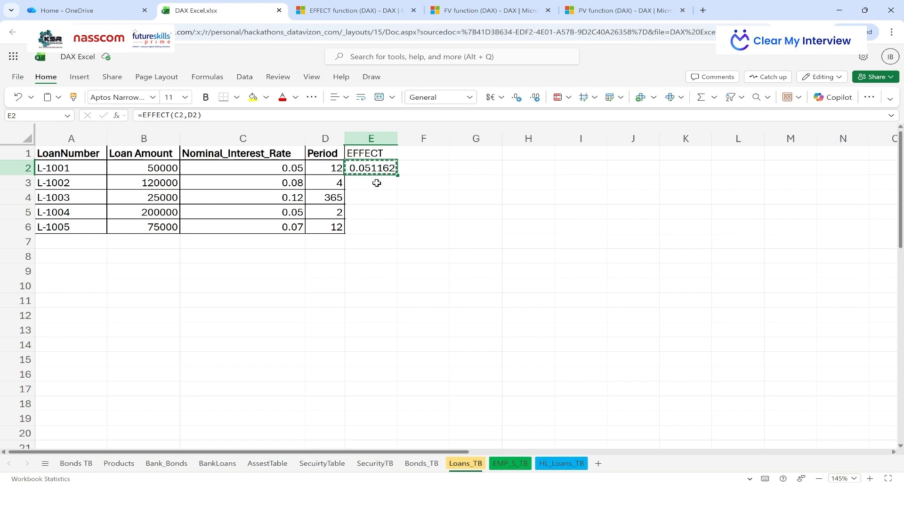
pyautogui.moveTo(375, 182); pyautogui.dragTo(376, 228)
pyautogui.hotkey('ctrl', 'v')
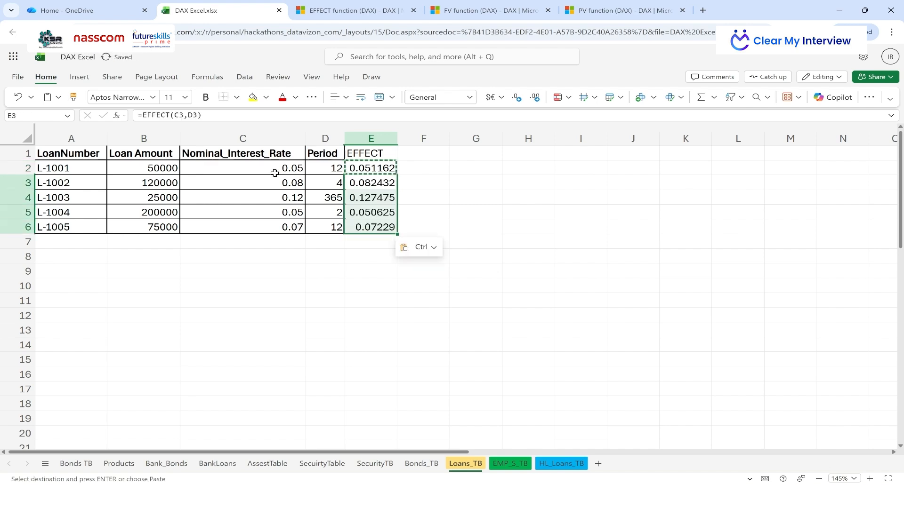
# Format the nominal interest rates in C2:C6 as Percentage
pyautogui.moveTo(276, 174); pyautogui.dragTo(286, 227)
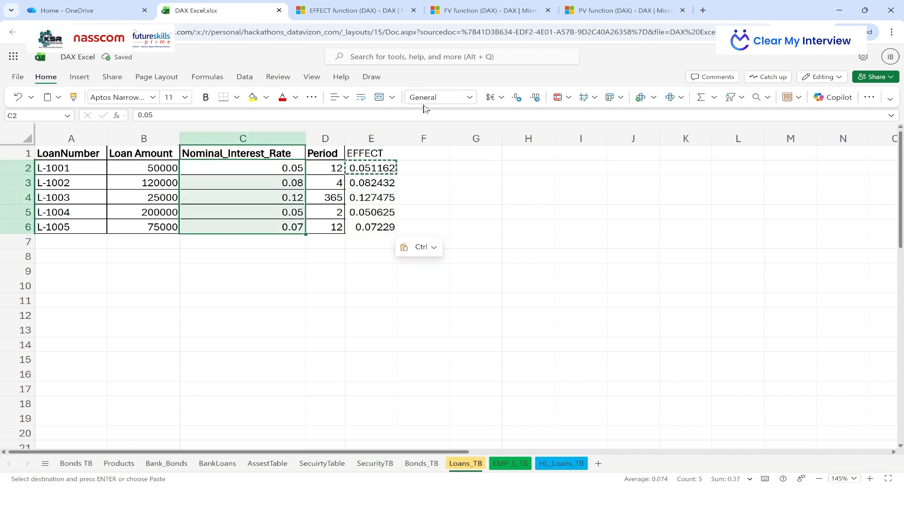
pyautogui.click(469, 97)
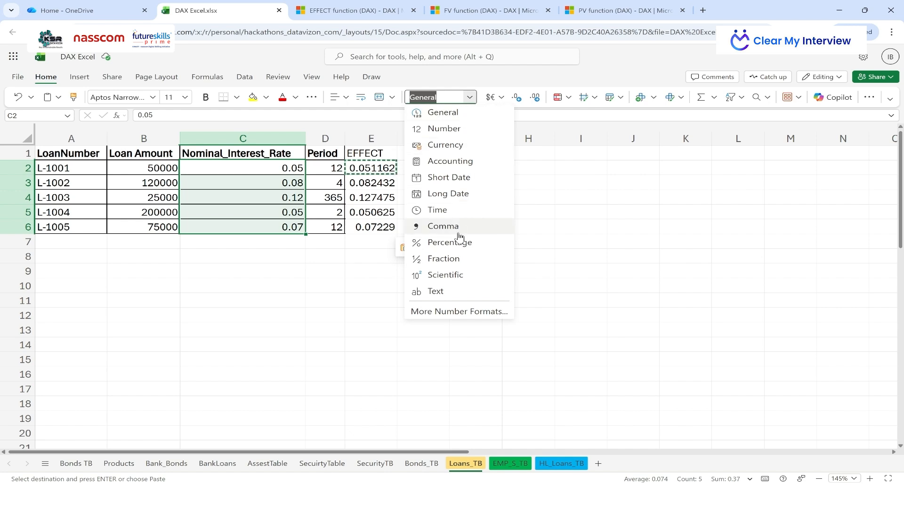
pyautogui.click(419, 243)
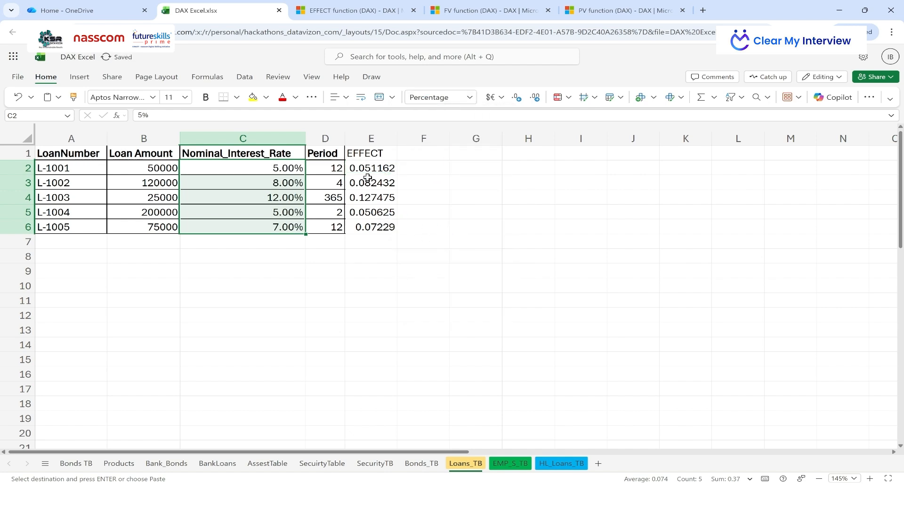
# Format the EFFECT results in E2:E6 as Percentage with two decimal places
pyautogui.moveTo(370, 171); pyautogui.dragTo(380, 224)
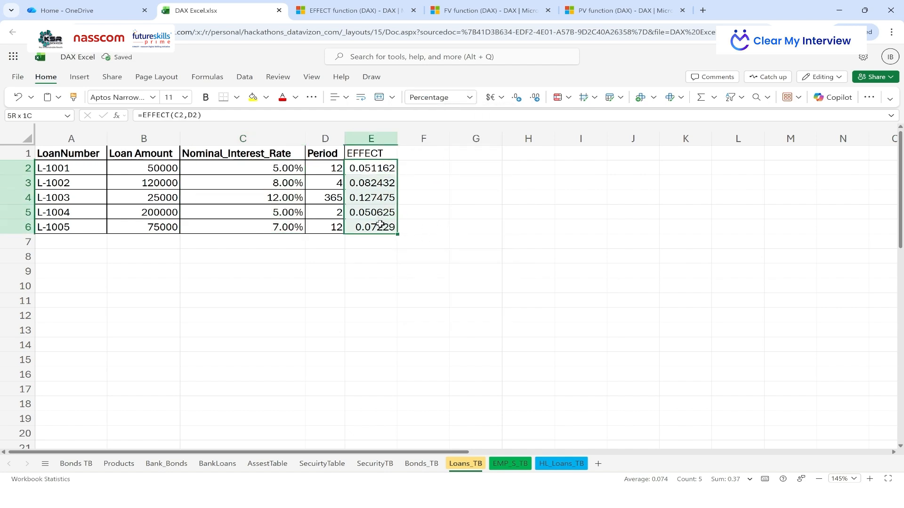
pyautogui.click(469, 97)
pyautogui.click(449, 242)
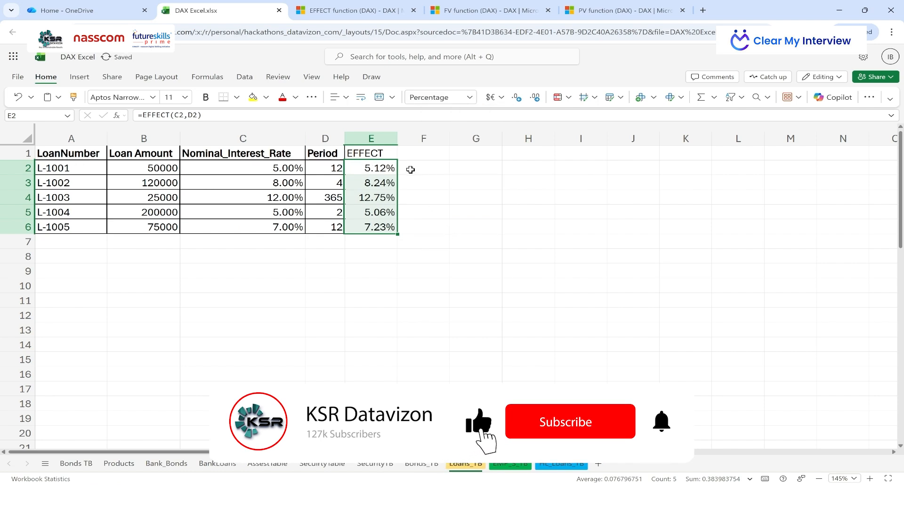
pyautogui.click(535, 97)
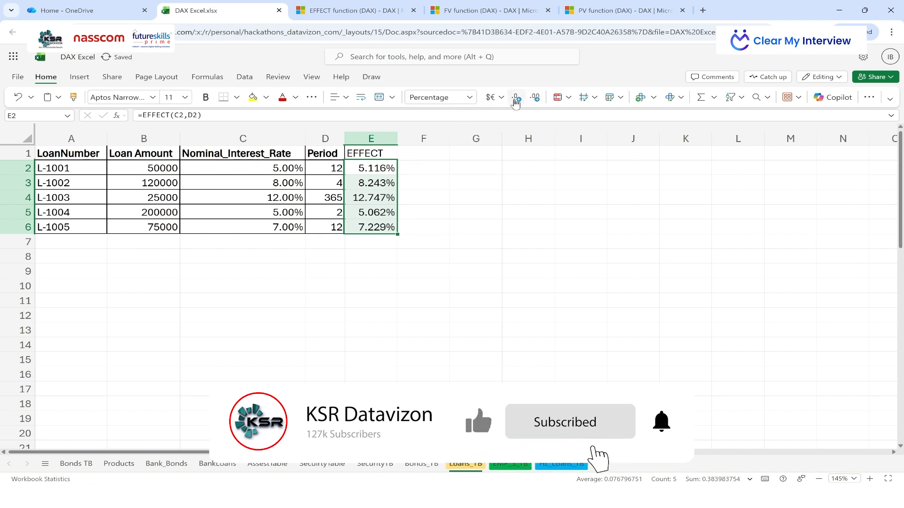
pyautogui.click(516, 98)
pyautogui.click(464, 212)
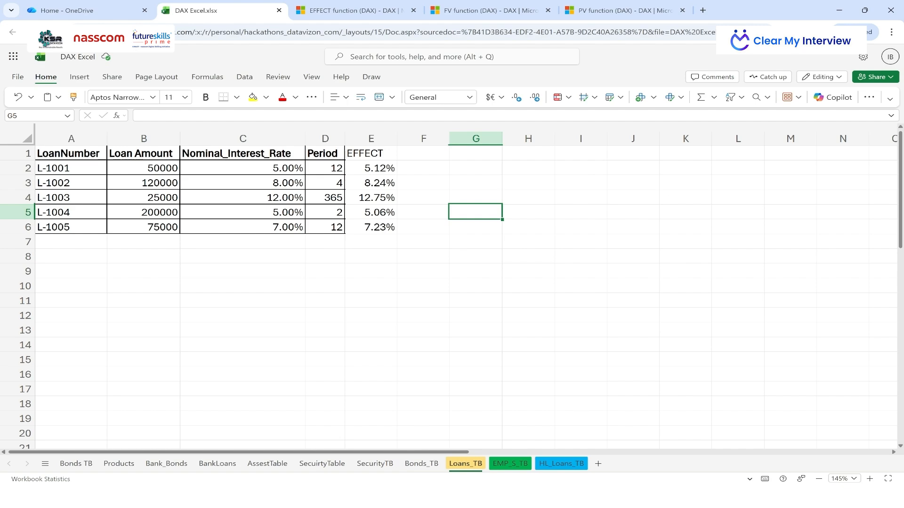
# Compare the workbook's EFFECT results with the Power BI table visual side by side, then return to the report
pyautogui.click(865, 10)
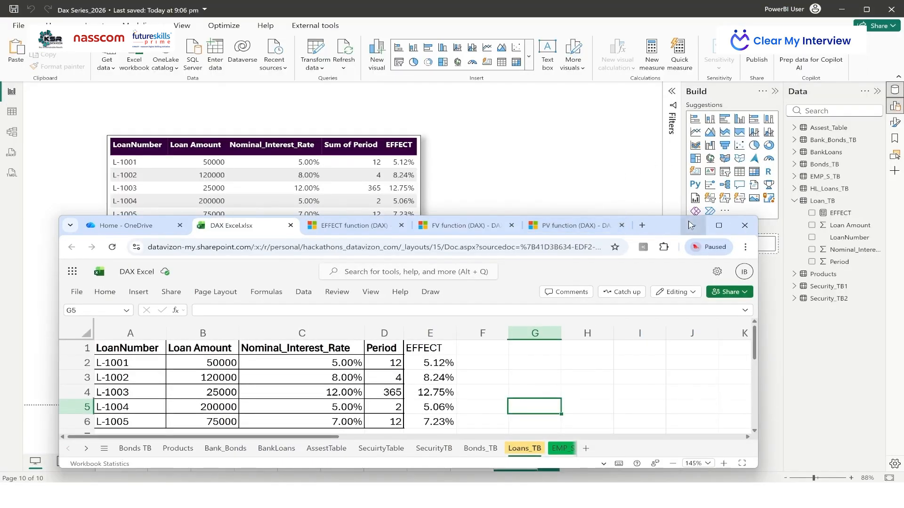
pyautogui.moveTo(673, 232); pyautogui.dragTo(640, 240)
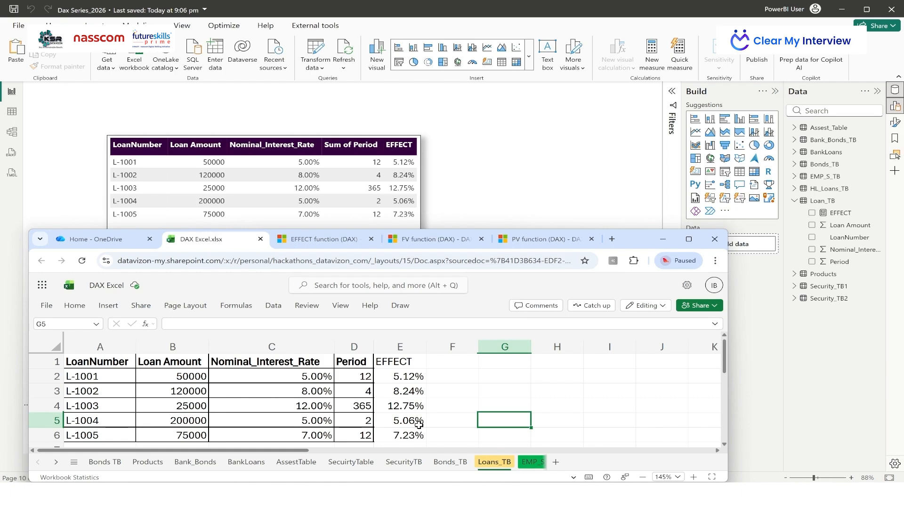
pyautogui.click(688, 239)
pyautogui.click(838, 10)
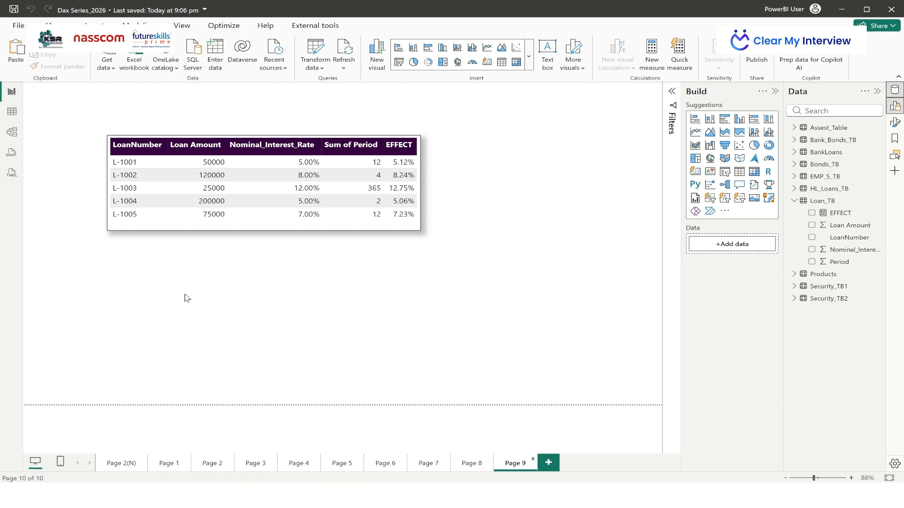
# Examine the rows of the EMP_S_TB table in Table view
pyautogui.click(12, 111)
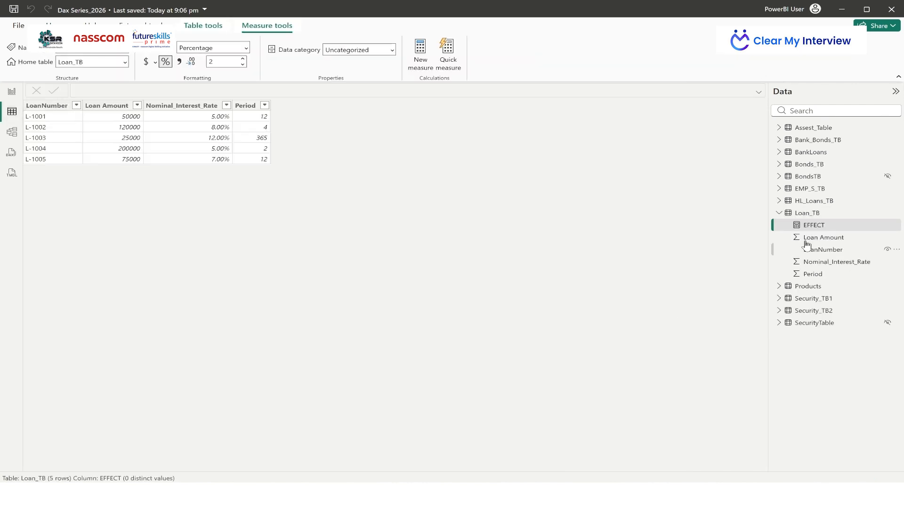
pyautogui.click(810, 189)
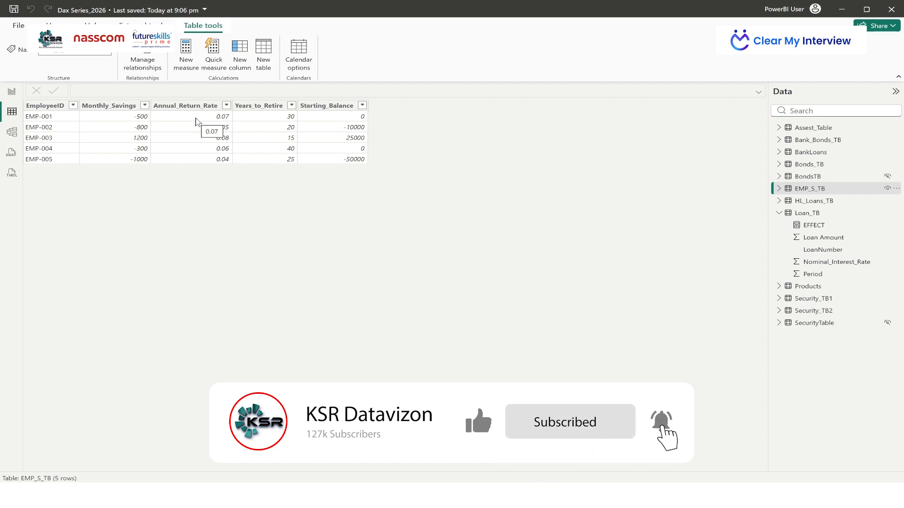
# Return to the report page and create a new measure named RTR_FUND(FV) in the EMP_S_TB table
pyautogui.click(12, 93)
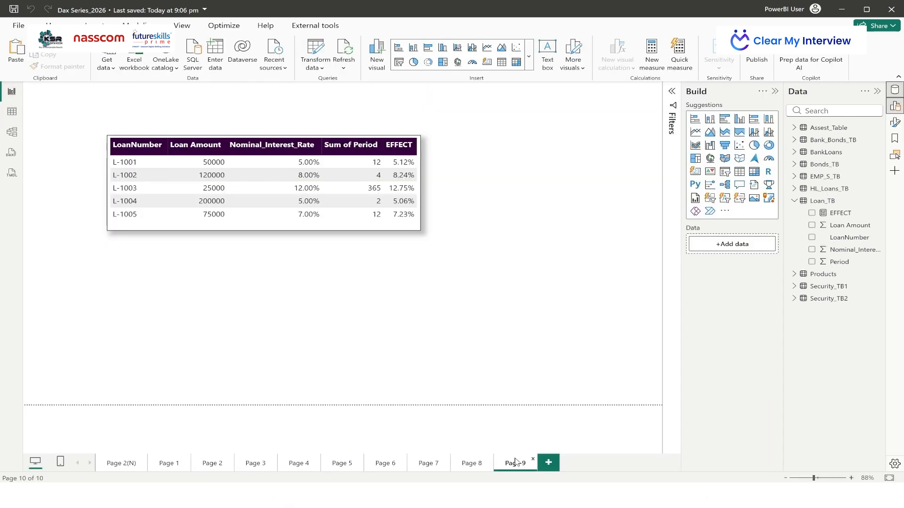
pyautogui.click(836, 178)
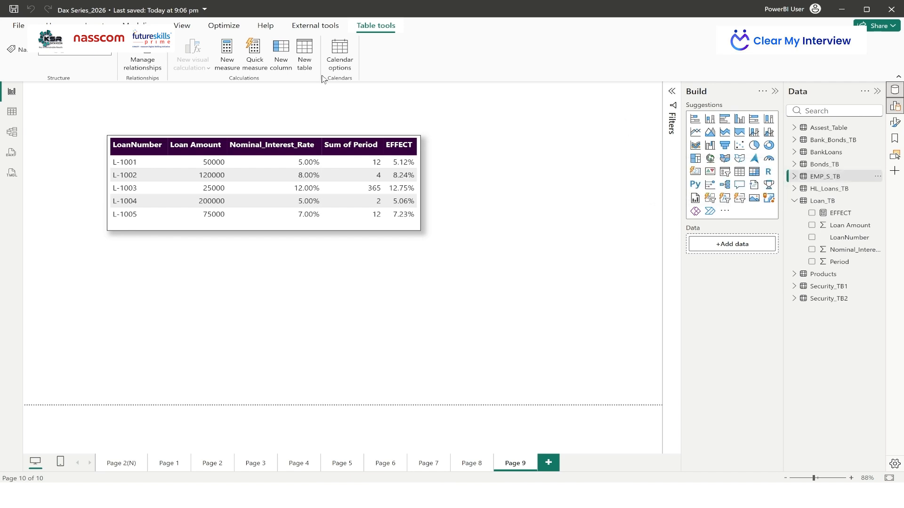
pyautogui.click(232, 57)
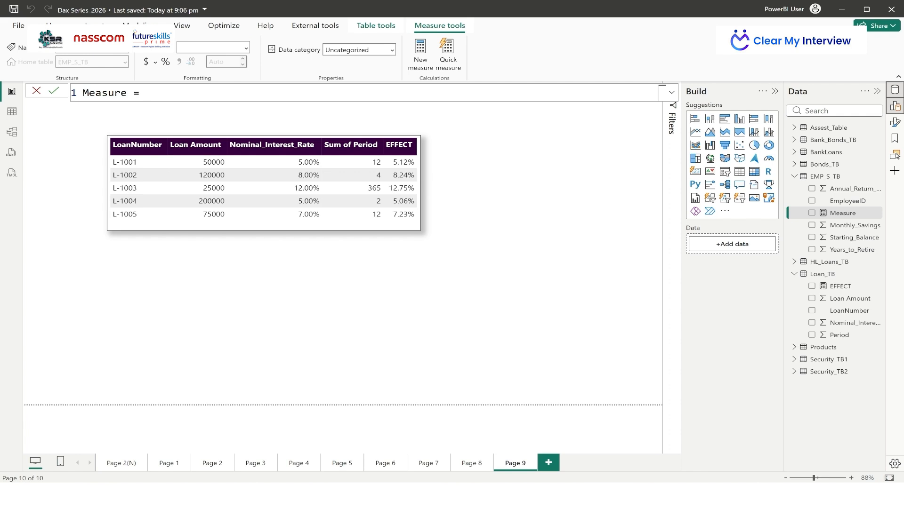
pyautogui.moveTo(127, 93); pyautogui.dragTo(74, 99)
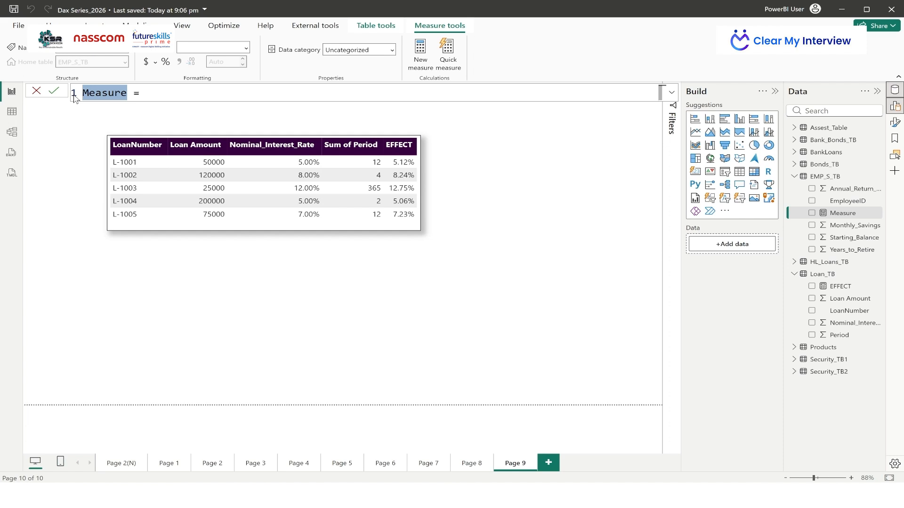
pyautogui.write('RTR')
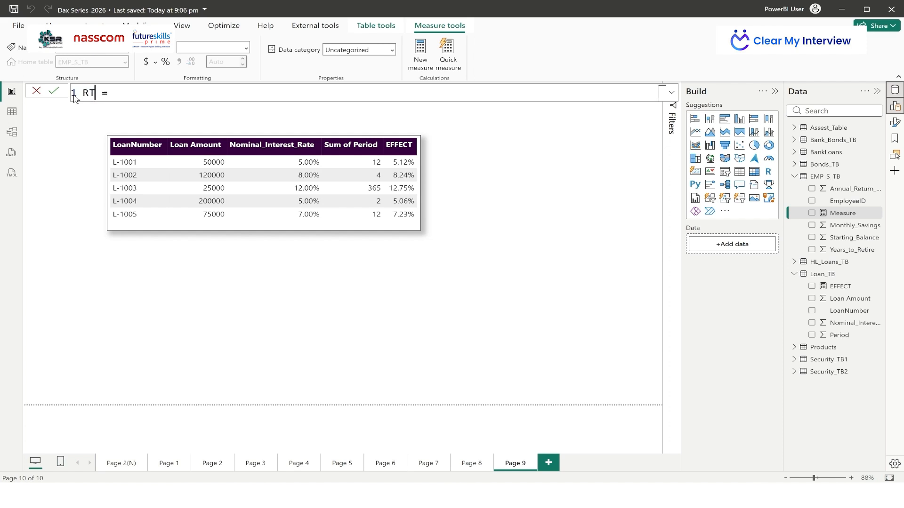
pyautogui.write('_FUND(FV) =')
pyautogui.hotkey('shift', 'Return')
pyautogui.hotkey('shift', 'Return')
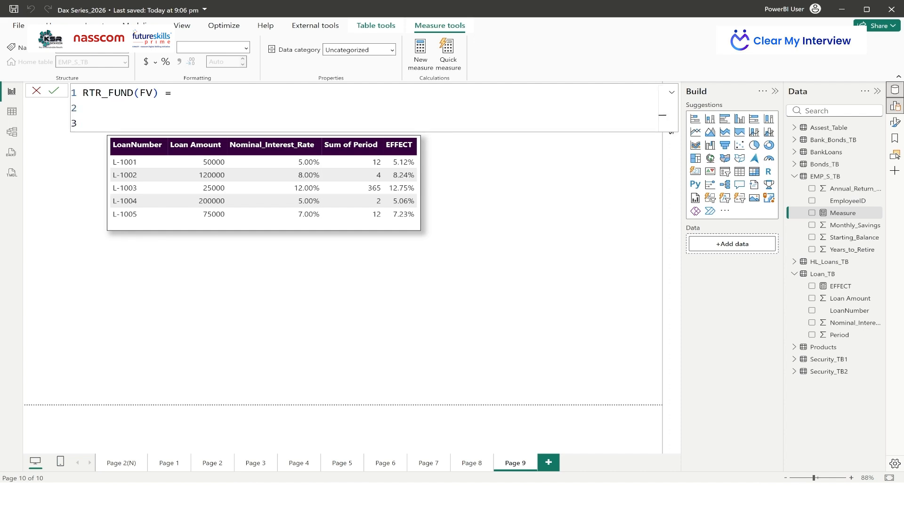
# Define the variable __ANRATE__ as SELECTEDVALUE(EMP_S_TB[Annual_Return_Rate]) /12 in the measure
pyautogui.write('VAR __')
pyautogui.write('ANRATE__ = SELECT')
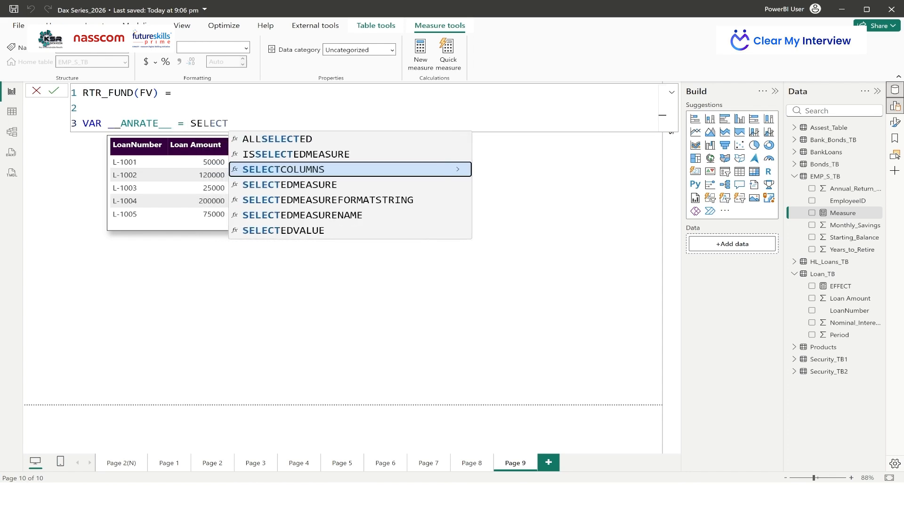
pyautogui.click(295, 231)
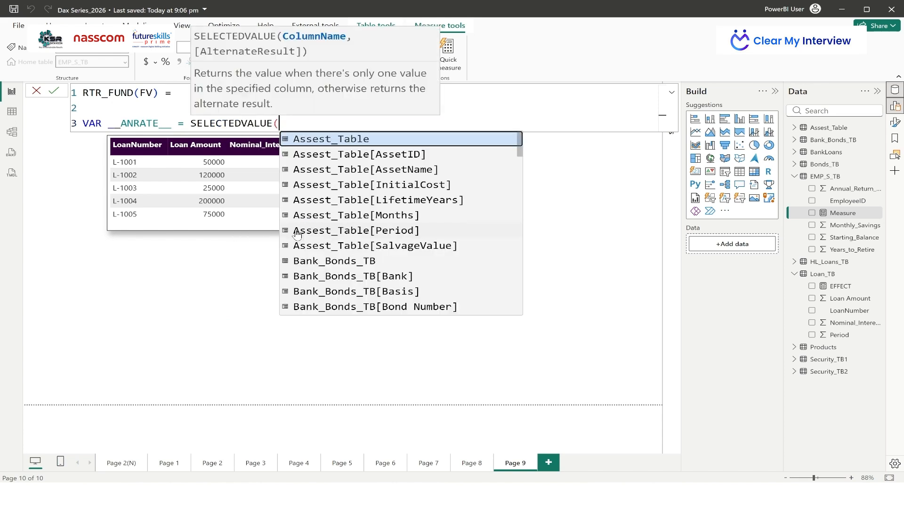
pyautogui.write('RATE')
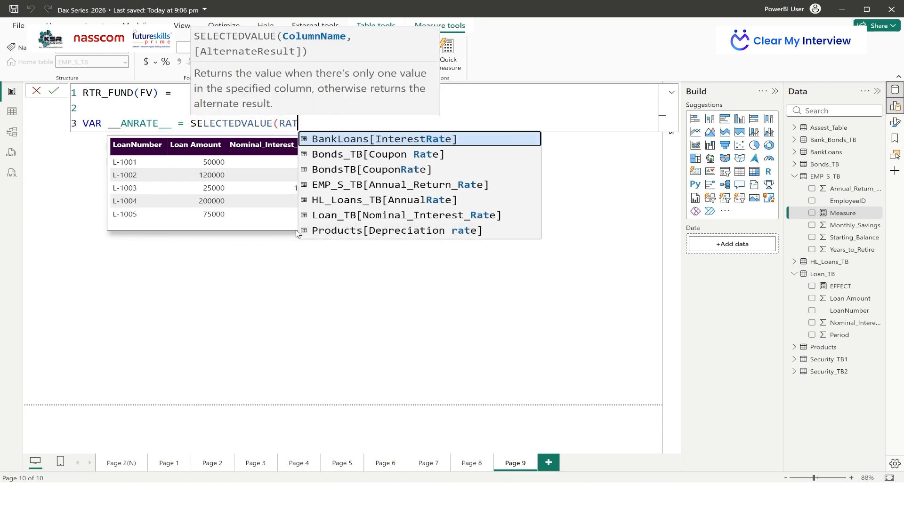
pyautogui.click(393, 186)
pyautogui.write(')')
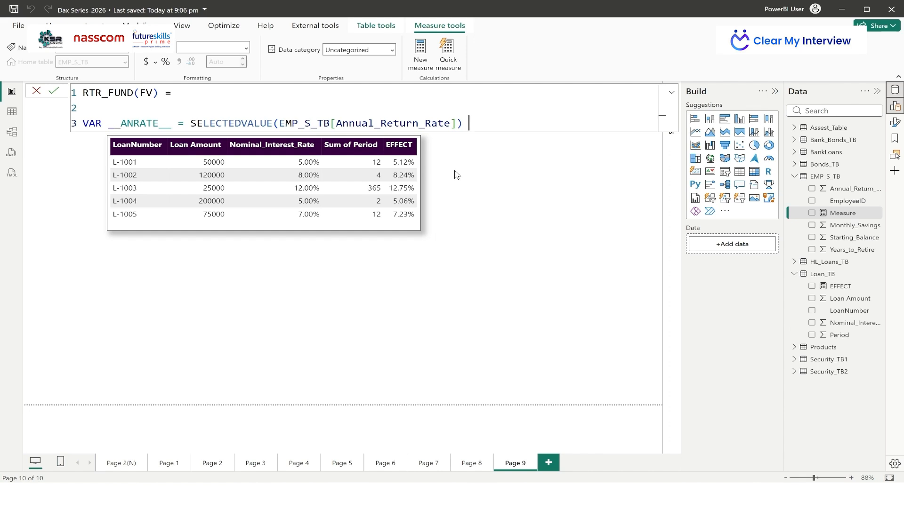
pyautogui.write('/12')
pyautogui.hotkey('shift', 'Return')
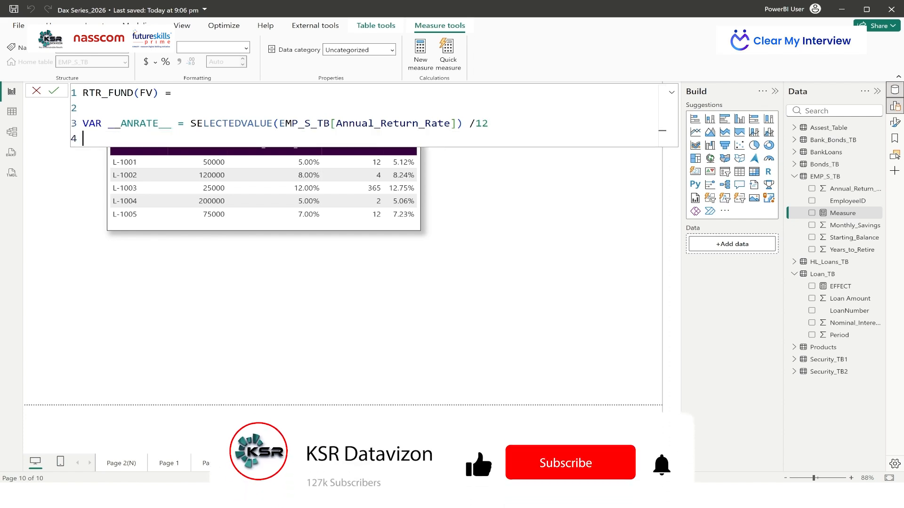
# Define the variable __PERIODS__ as SELECTEDVALUE(EMP_S_TB[Years_to_Retire]) * 12 on the next line of the measure
pyautogui.write('VAR ')
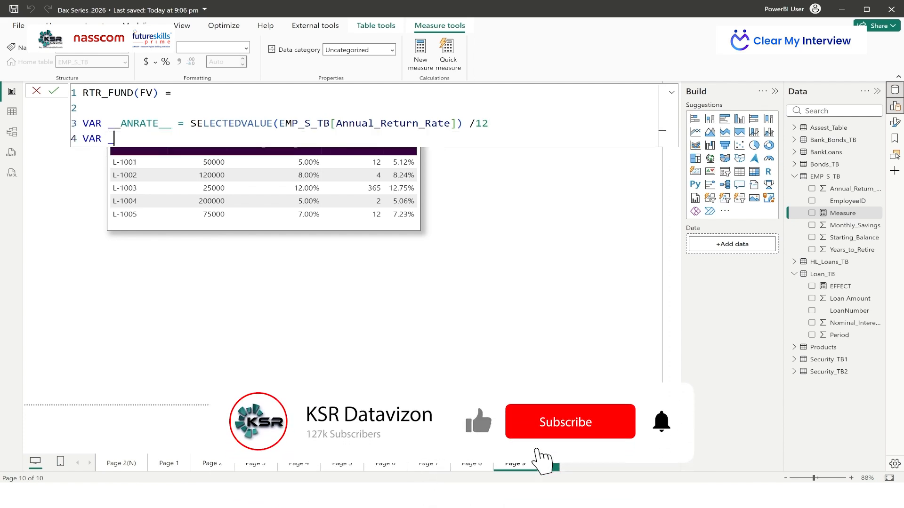
pyautogui.write('__')
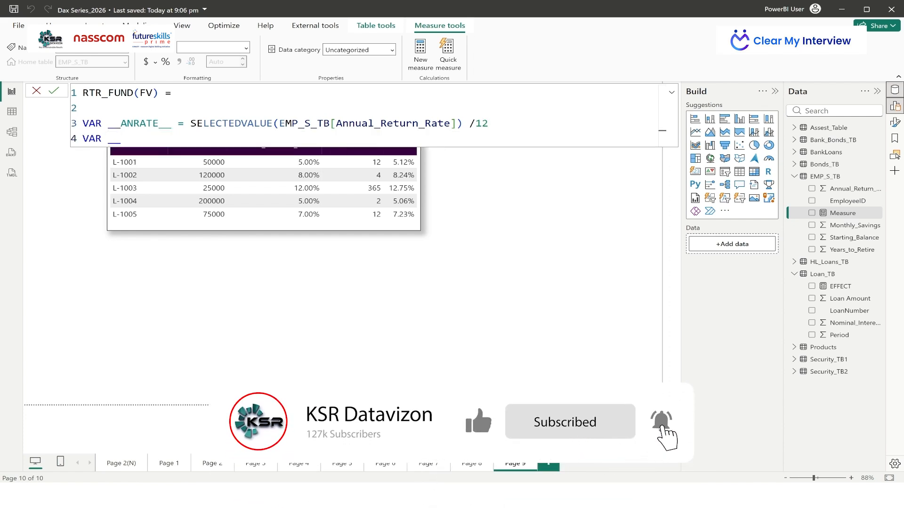
pyautogui.write('PERIODS')
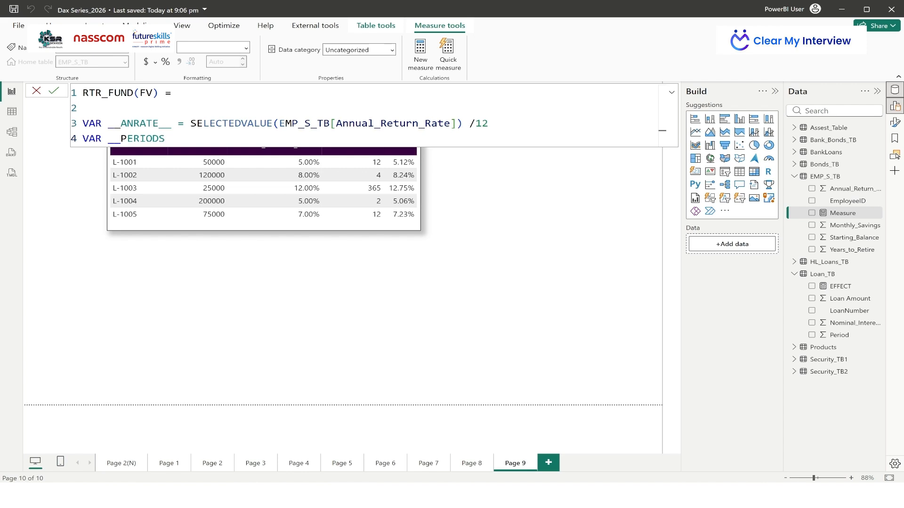
pyautogui.write('__ = S')
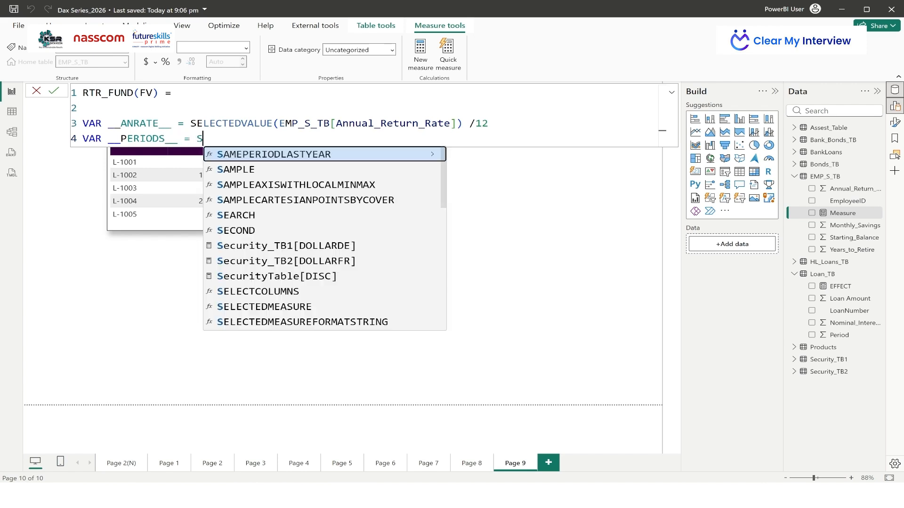
pyautogui.write('ELEC')
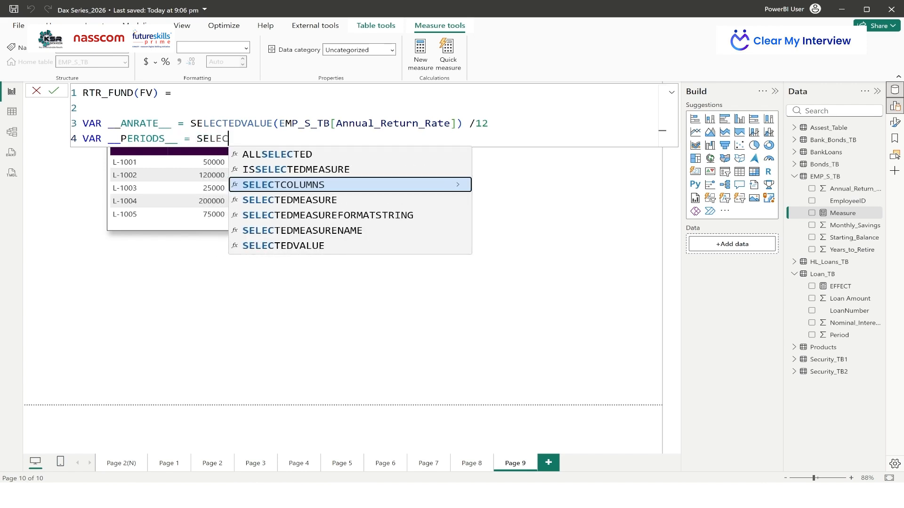
pyautogui.click(367, 246)
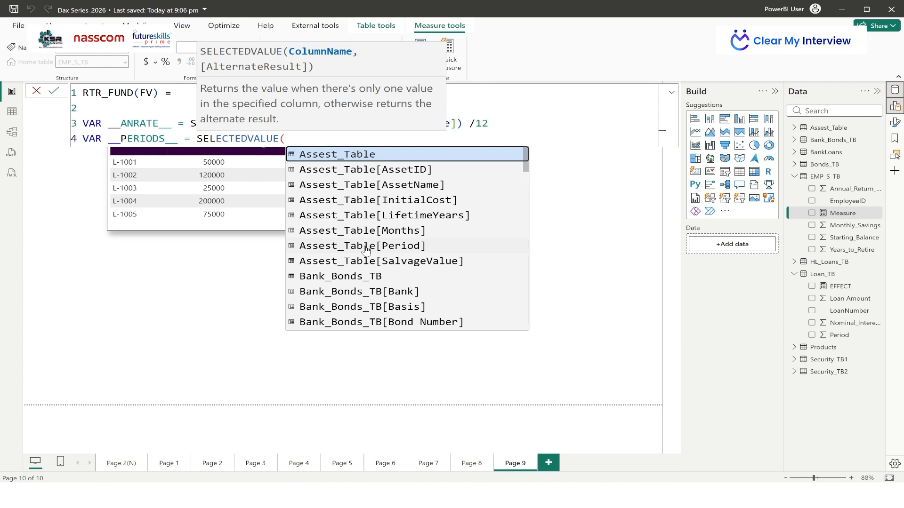
pyautogui.write('YEAR')
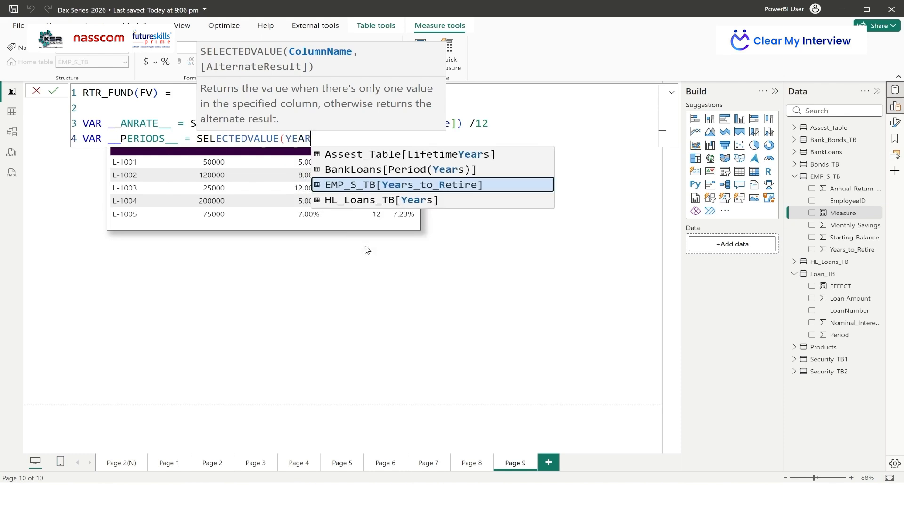
pyautogui.click(437, 189)
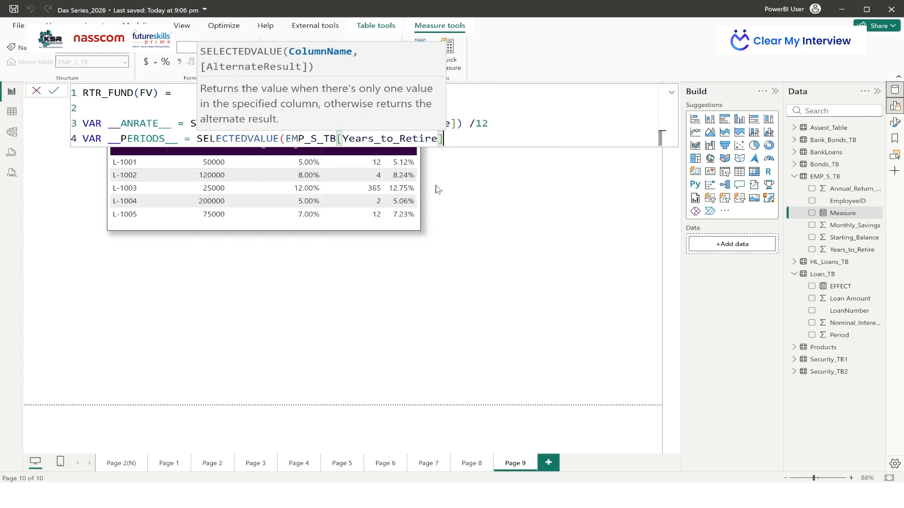
pyautogui.write(')')
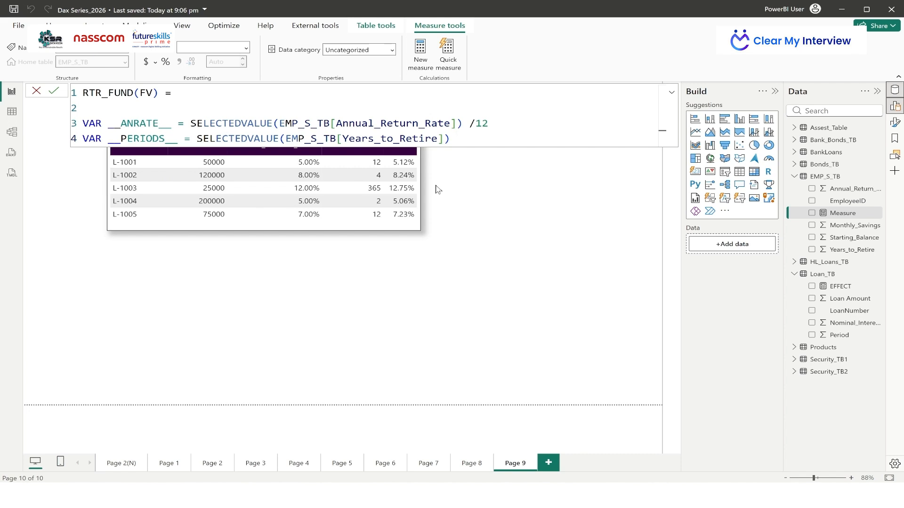
pyautogui.write(' * 12')
pyautogui.hotkey('shift', 'Return')
# Define the variable __AMT__ as SELECTEDVALUE(EMP_S_TB[Monthly_Savings]) below the periods variable
pyautogui.write('VAR ')
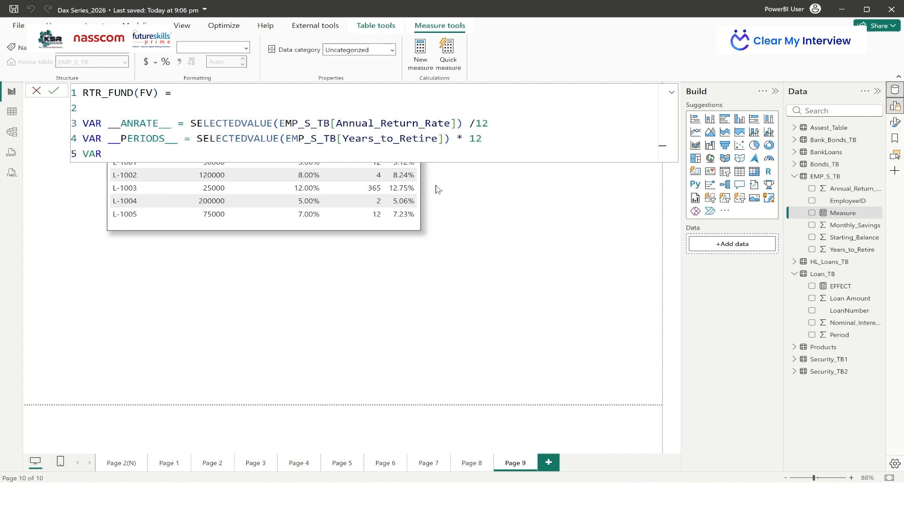
pyautogui.write('__AMT__ = SELECT')
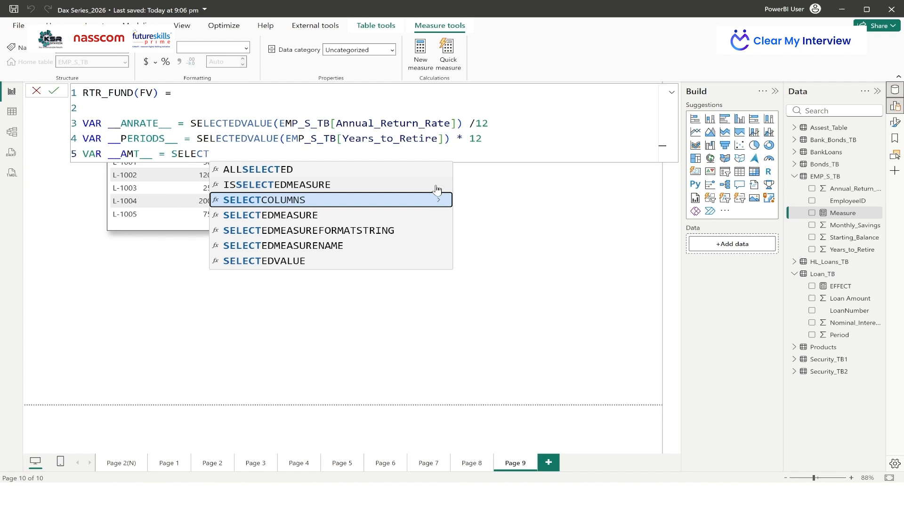
pyautogui.click(335, 261)
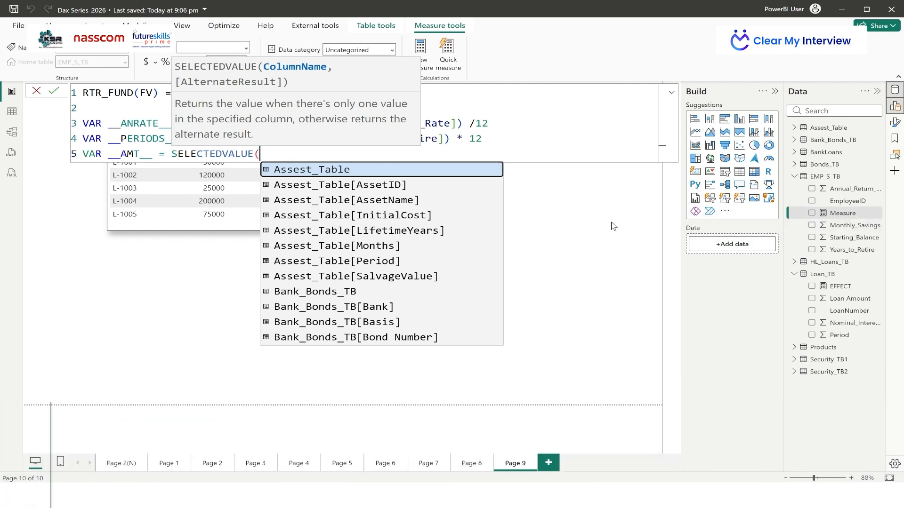
pyautogui.write('MONTH')
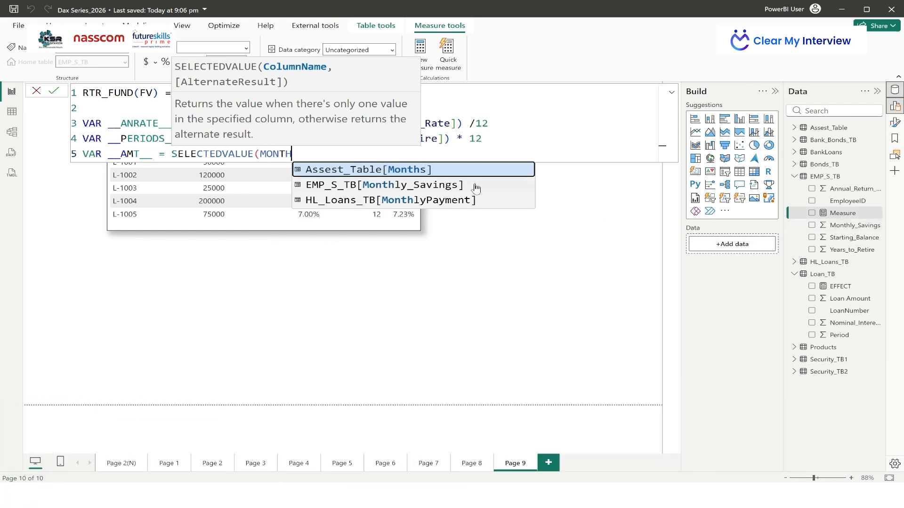
pyautogui.click(476, 185)
pyautogui.write(')')
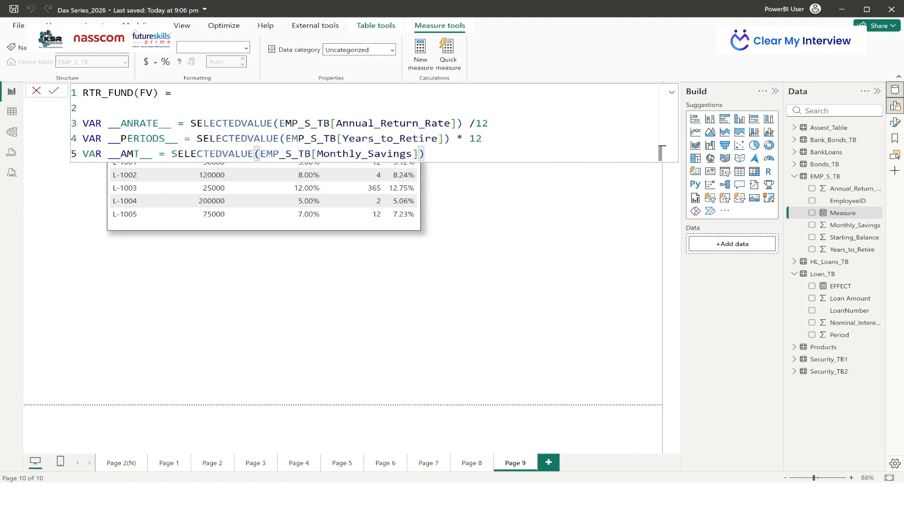
pyautogui.press('Return')
# Define the variable __PV__ as SELECTEDVALUE(EMP_S_TB[Starting_Balance]) below the amount variable
pyautogui.write('VAR')
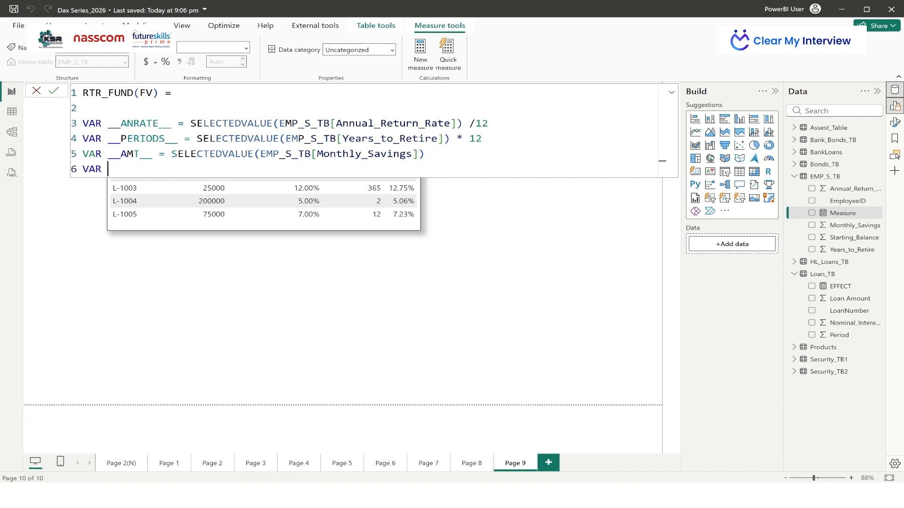
pyautogui.write('__PV__ =')
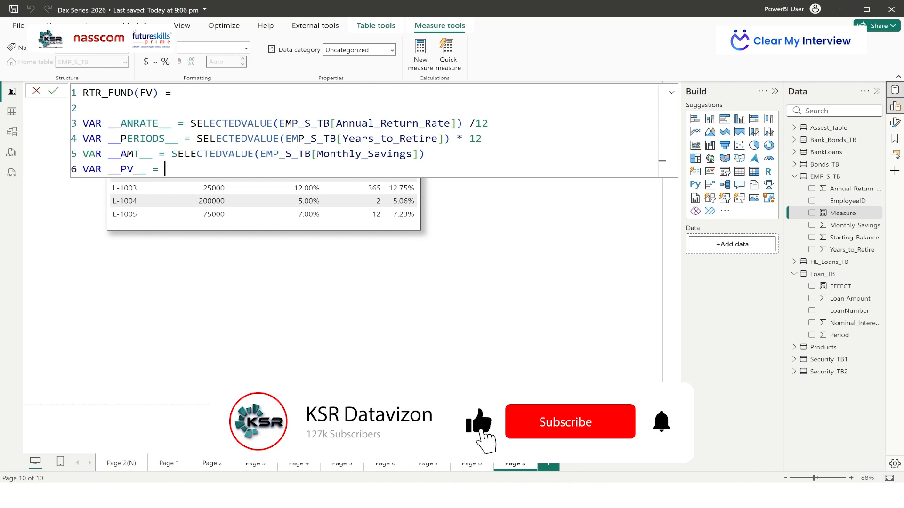
pyautogui.write('SELE')
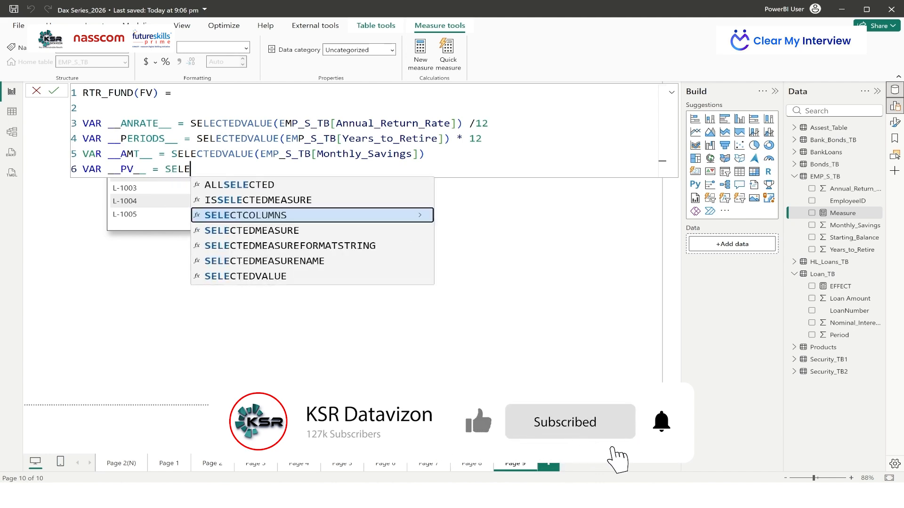
pyautogui.click(320, 276)
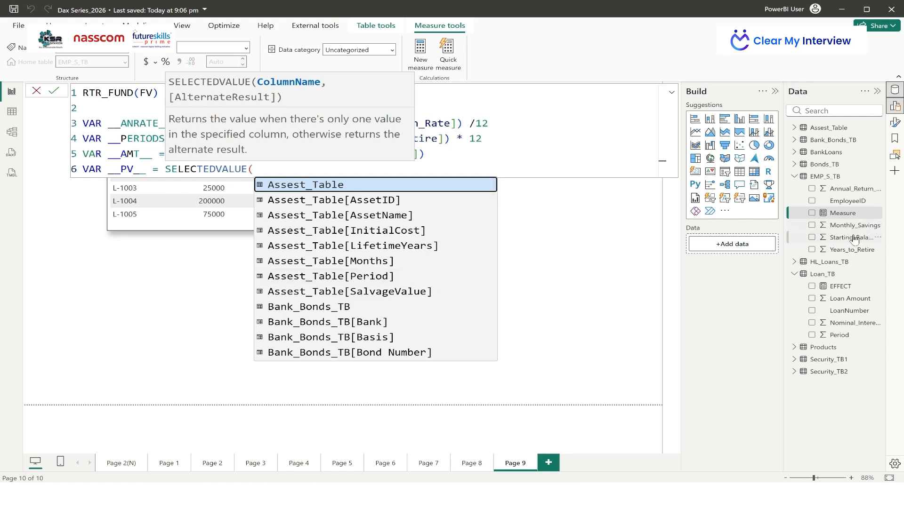
pyautogui.write('STAR')
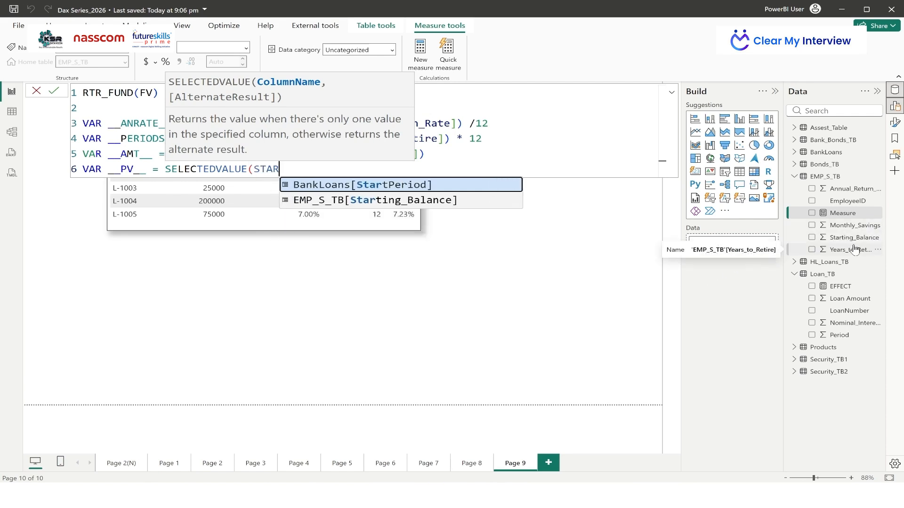
pyautogui.click(403, 202)
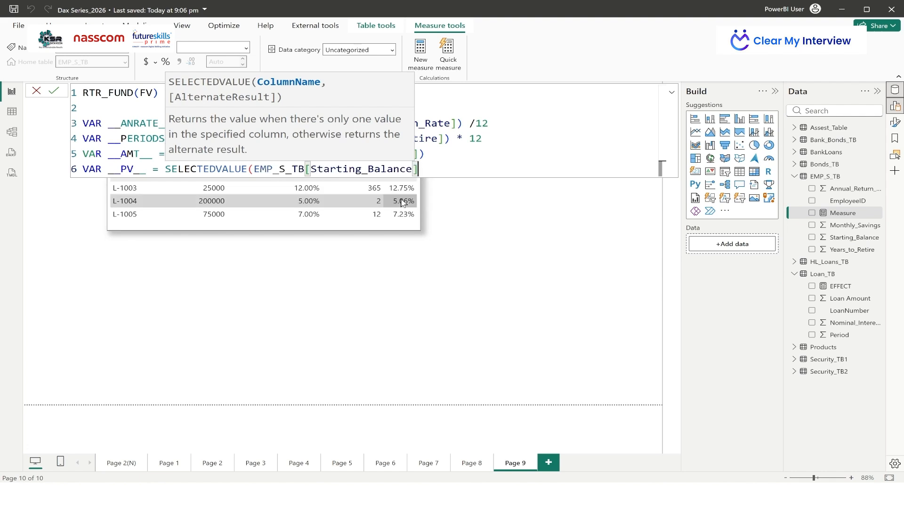
pyautogui.write(')')
# Close the __PV__ variable's line and add a RETURN statement after a blank line in the measure
pyautogui.hotkey('shift', 'Return')
pyautogui.hotkey('shift', 'Return')
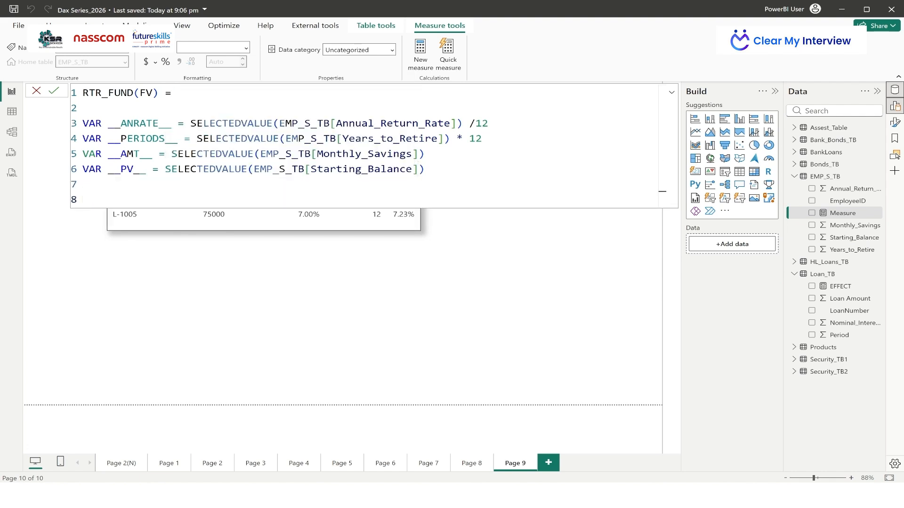
pyautogui.write('RETU')
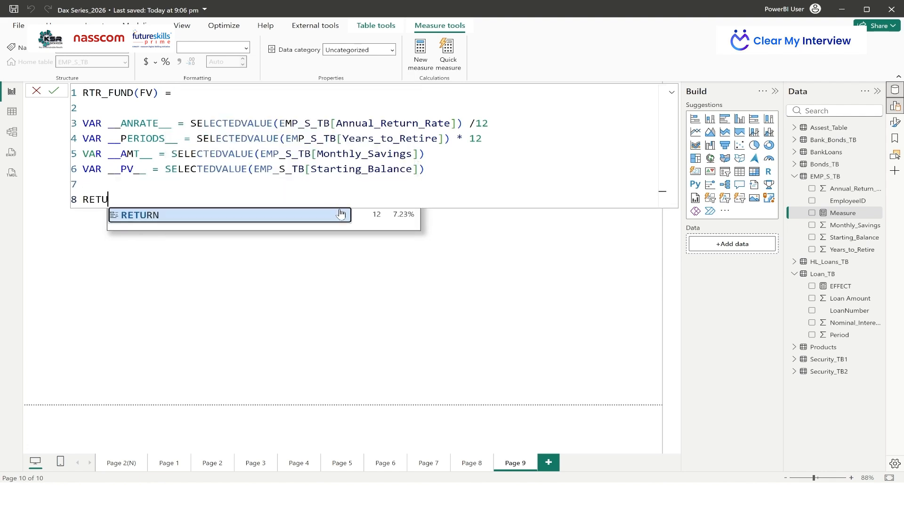
pyautogui.click(323, 216)
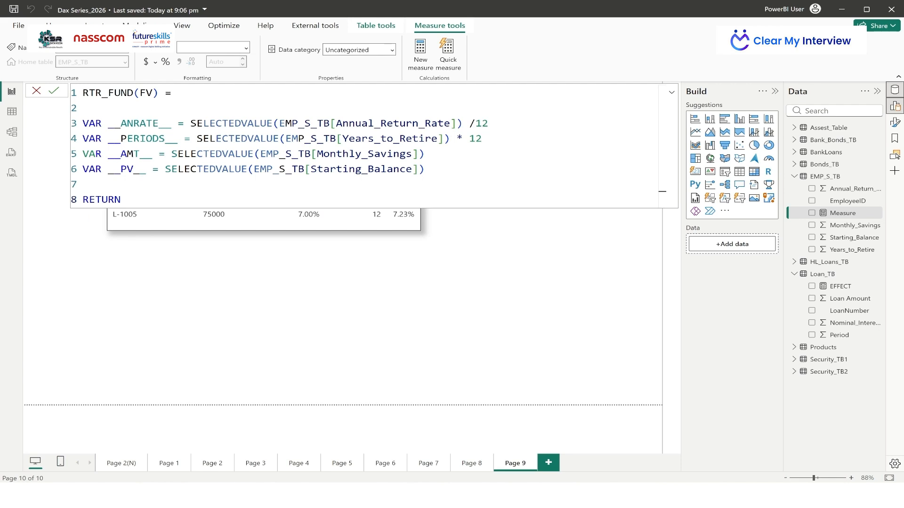
pyautogui.hotkey('shift', 'Return')
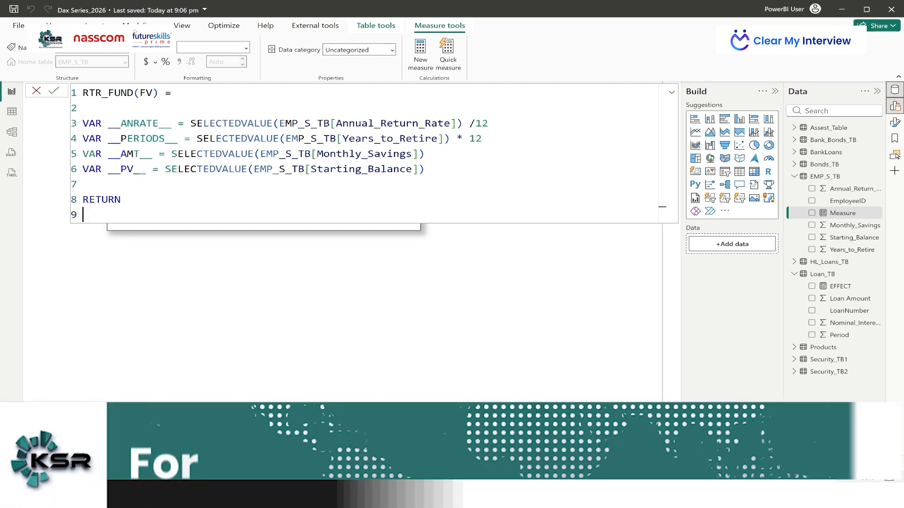
# Start an FV function under RETURN with __ANRATE__ as the rate and __PERIODS__ as the number of periods
pyautogui.write('FV')
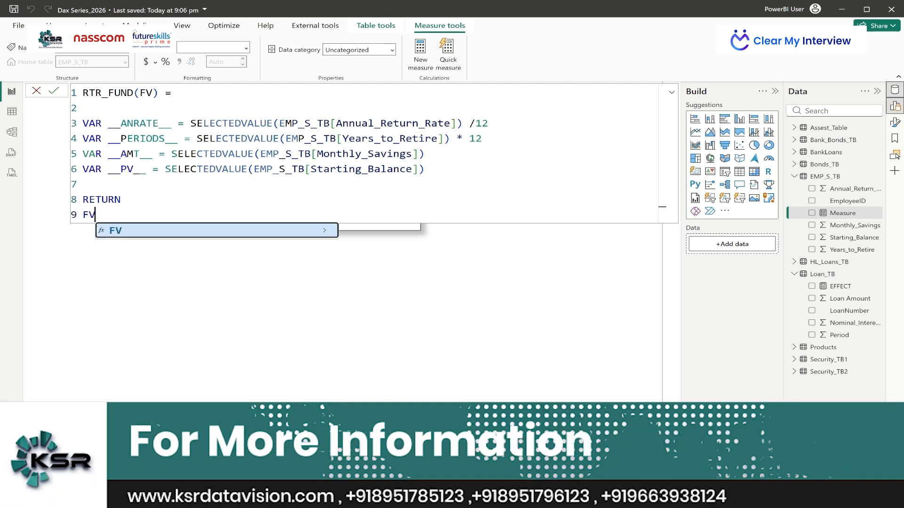
pyautogui.click(172, 230)
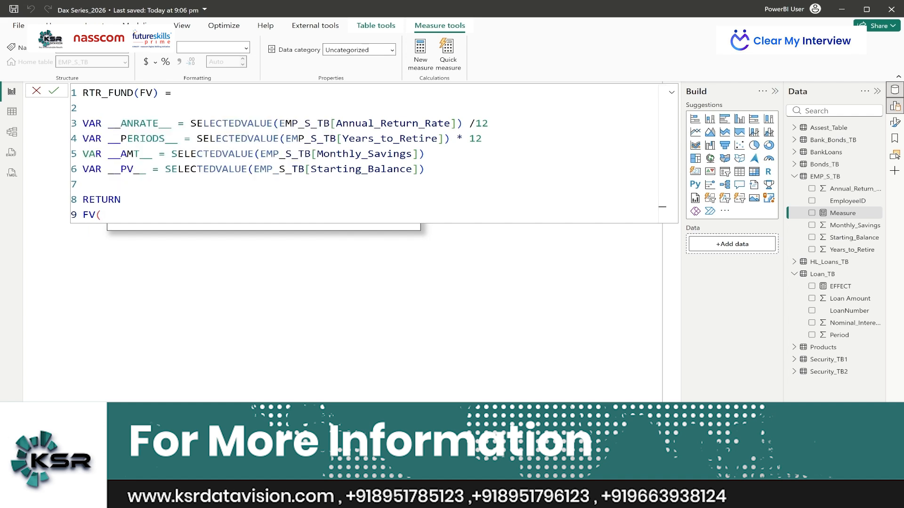
pyautogui.write('ANR')
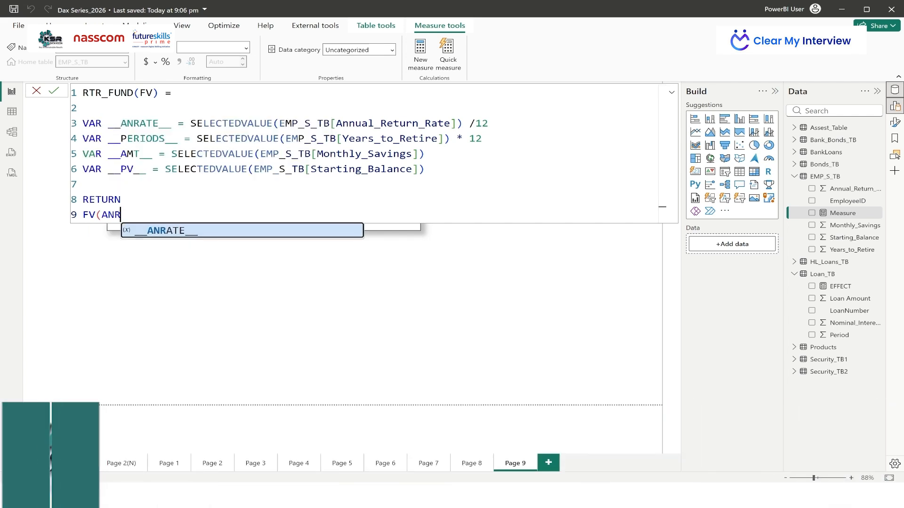
pyautogui.click(162, 229)
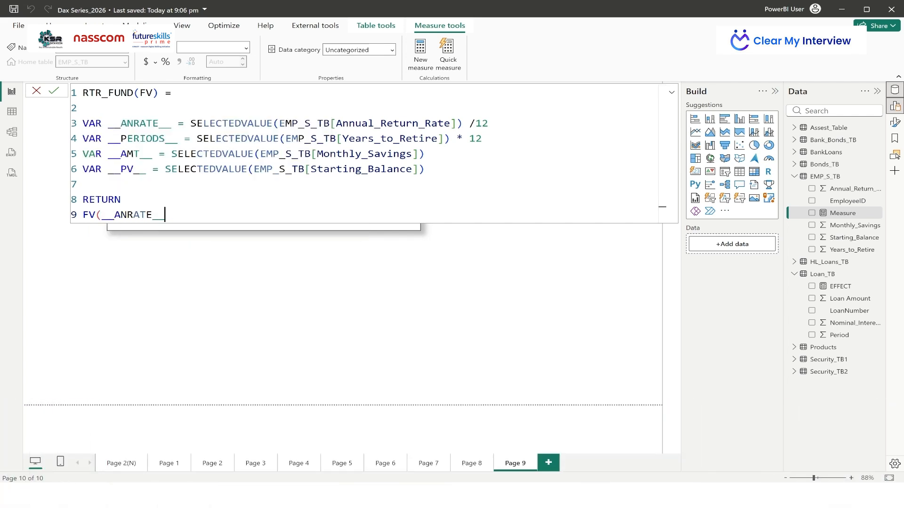
pyautogui.write(',')
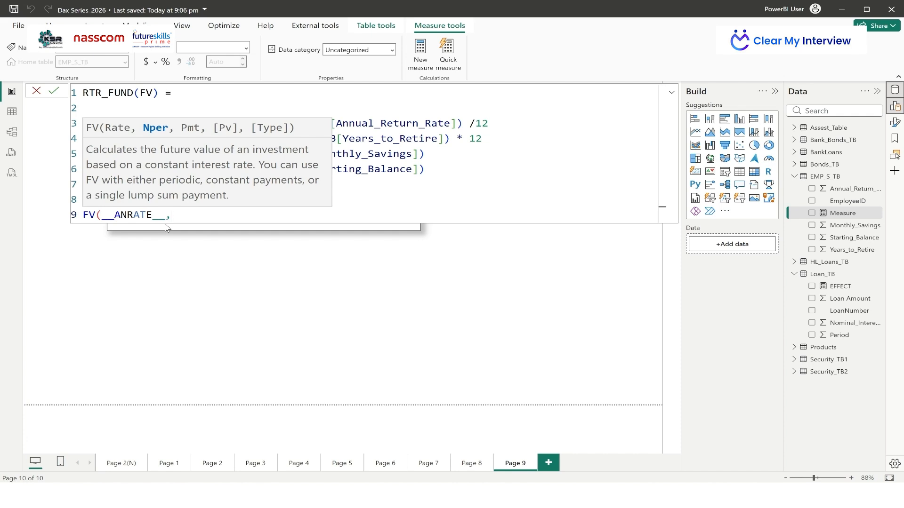
pyautogui.write('PERI')
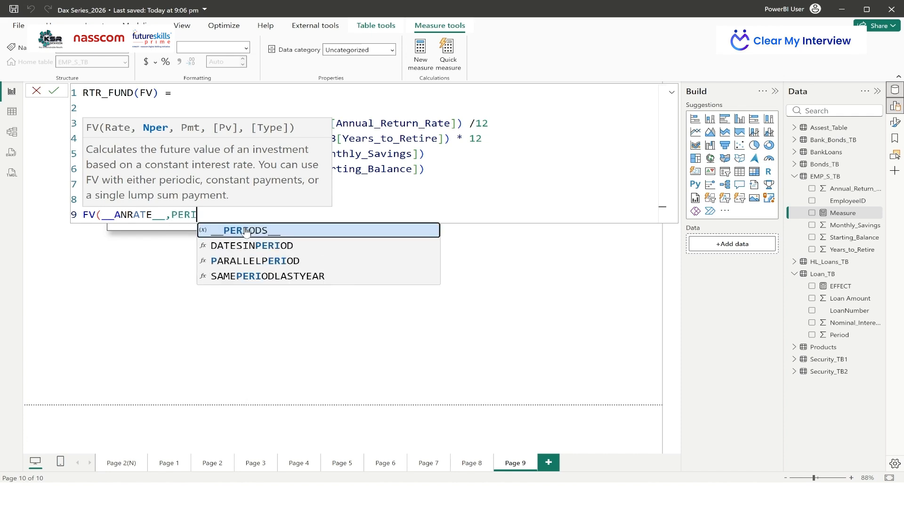
pyautogui.click(246, 231)
pyautogui.write(',')
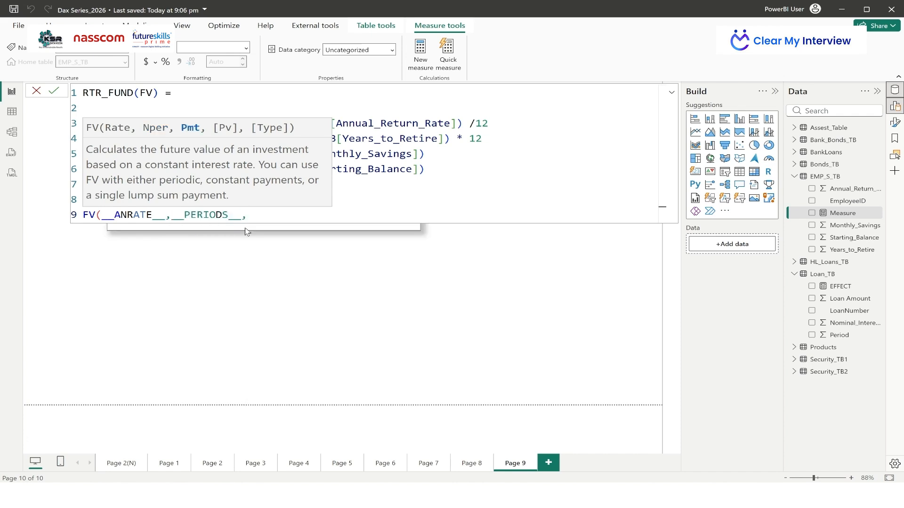
# Complete the FV function with __AMT__ as payment, __PV__ as present value and 0 as the type
pyautogui.write('PAY')
pyautogui.press('BackSpace')
pyautogui.press('BackSpace')
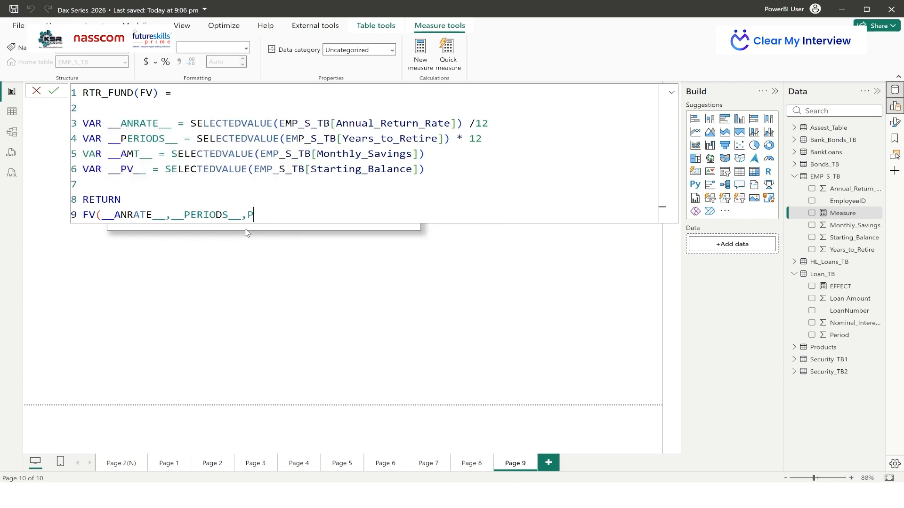
pyautogui.press('BackSpace')
pyautogui.write('AMT')
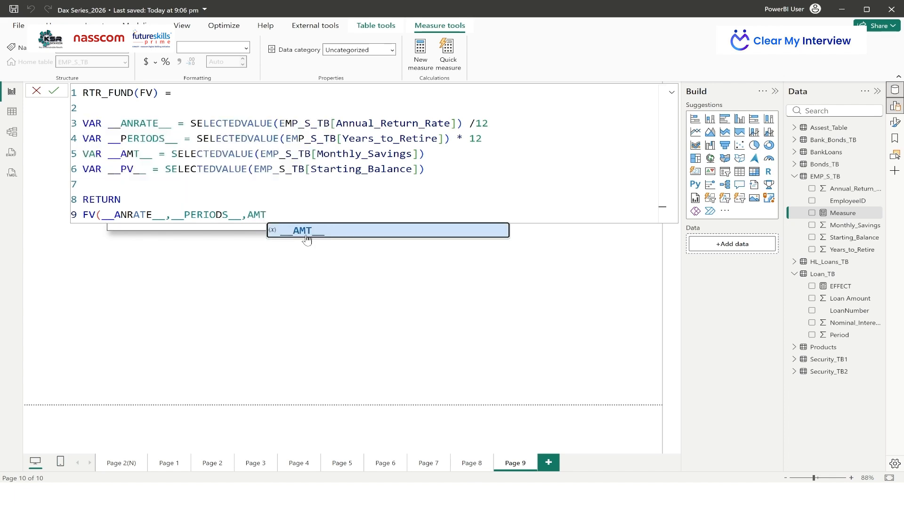
pyautogui.click(307, 235)
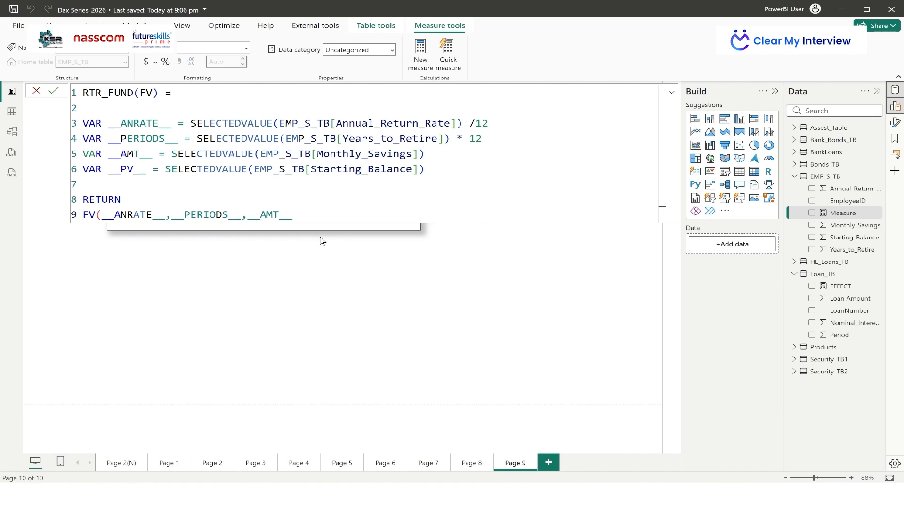
pyautogui.write(',__')
pyautogui.write('PV')
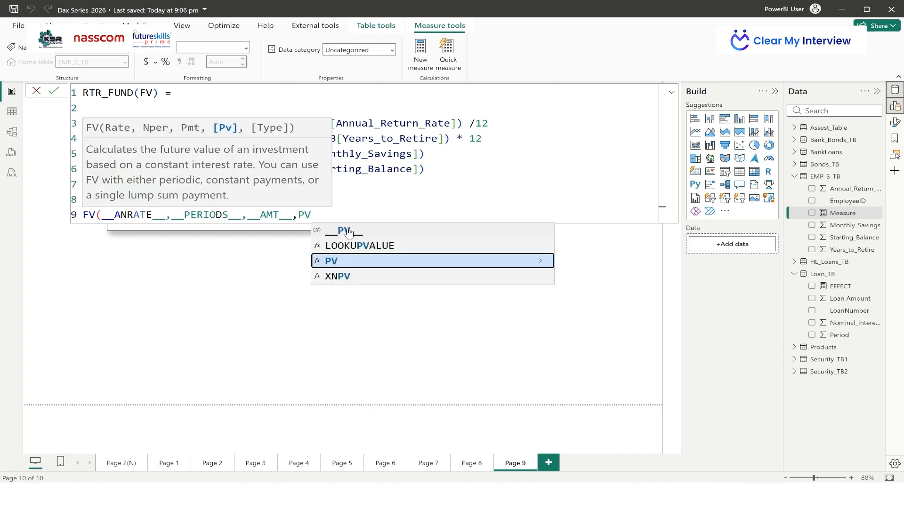
pyautogui.click(348, 230)
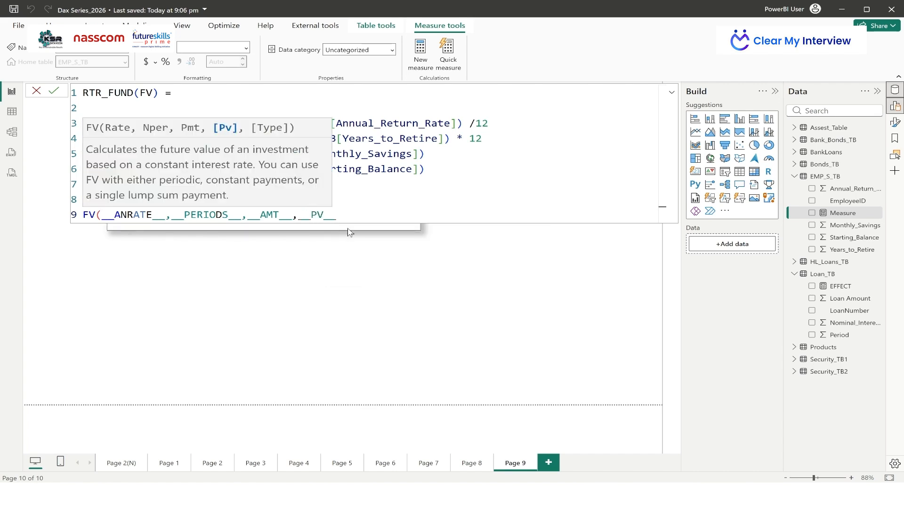
pyautogui.write(',0)')
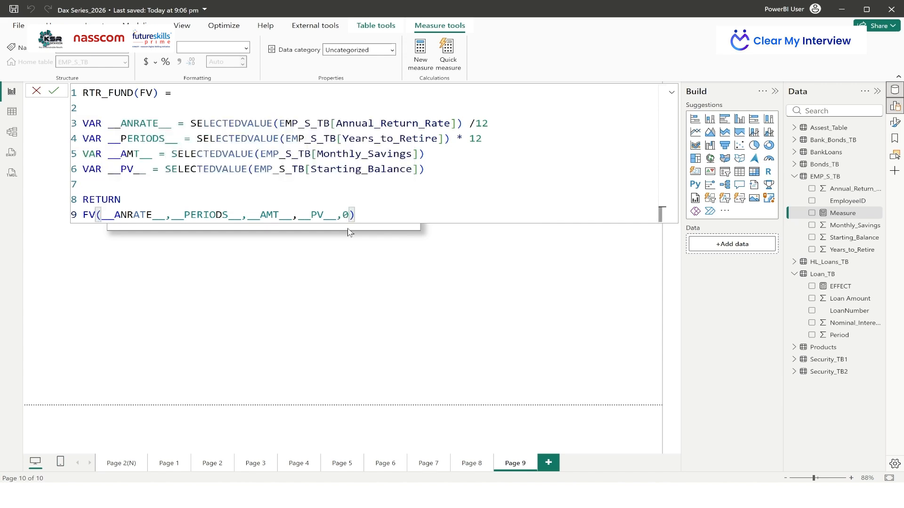
# Commit the RTR_FUND(FV) measure and collapse the formula bar to a single line
pyautogui.click(54, 92)
pyautogui.click(672, 94)
pyautogui.click(672, 96)
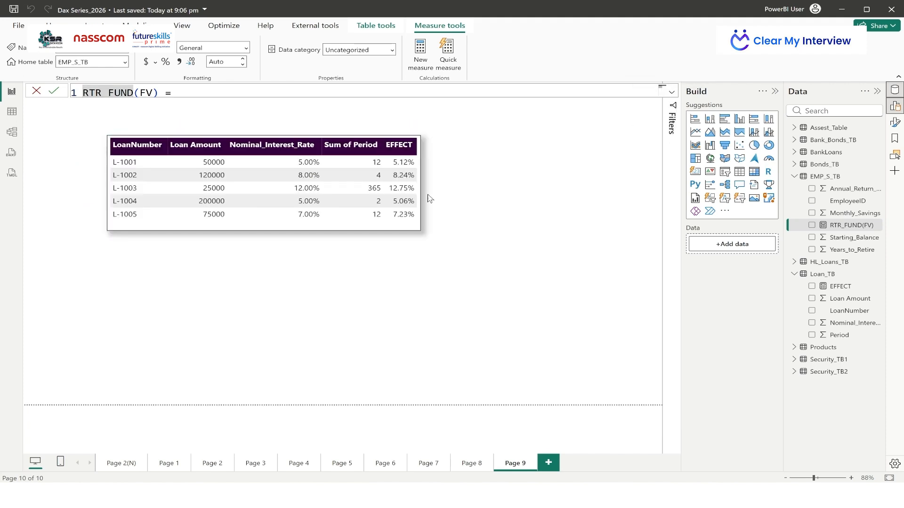
# Duplicate the loan table visual and place the copy below and to the right of the original
pyautogui.click(325, 218)
pyautogui.hotkey('ctrl', 'c')
pyautogui.hotkey('ctrl', 'v')
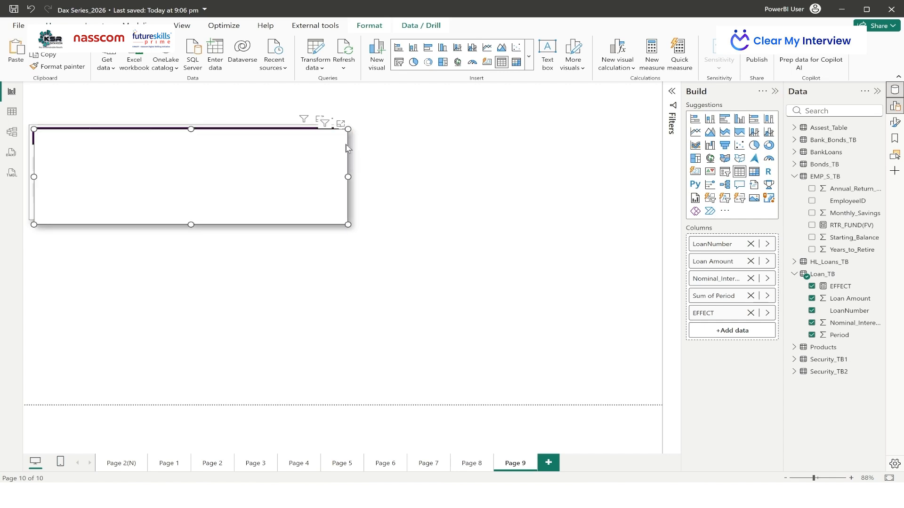
pyautogui.moveTo(346, 124); pyautogui.dragTo(556, 237)
# Remove EFFECT, Sum of Period, Nominal_Interest_Rate, Loan Amount and LoanNumber from the copied table visual
pyautogui.click(750, 313)
pyautogui.click(750, 296)
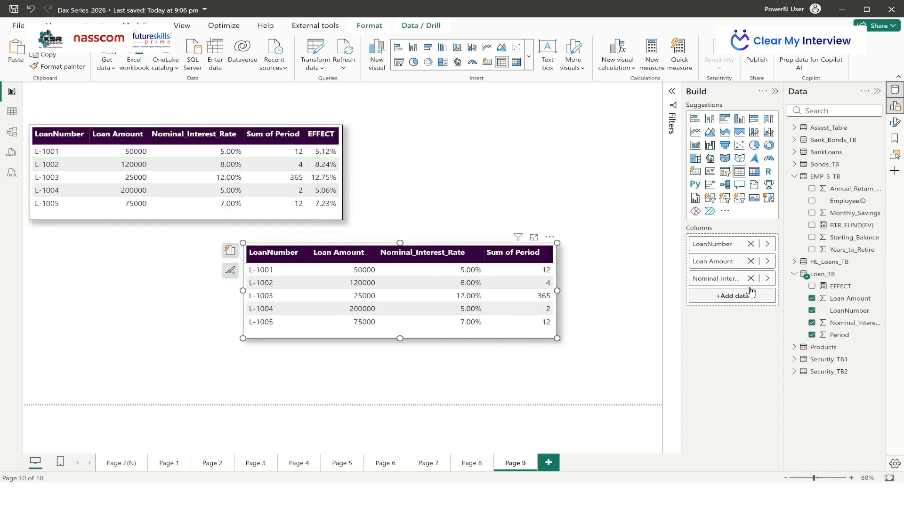
pyautogui.click(750, 279)
pyautogui.click(750, 261)
pyautogui.click(750, 244)
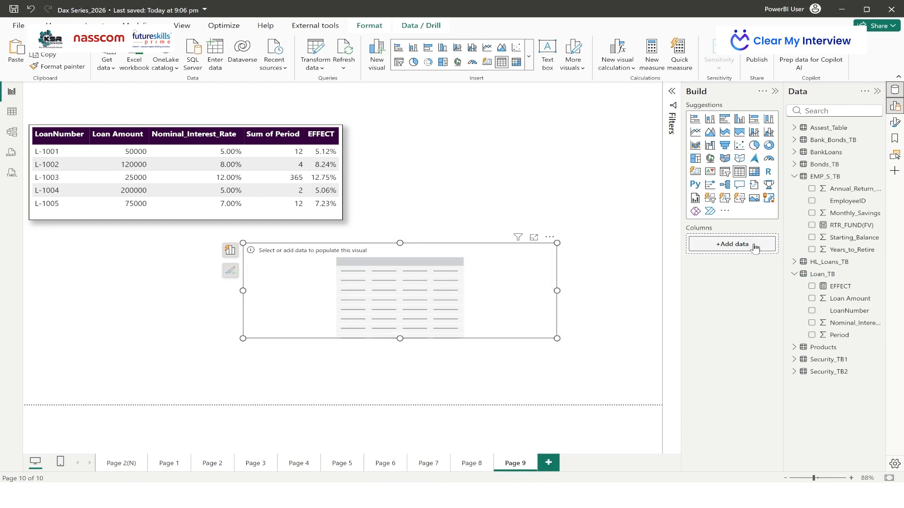
# Add EmployeeID, Starting_Balance, Years_to_Retire, Monthly_Savings, Annual_Return_Rate and RTR_FUND(FV) from EMP_S_TB to the empty table visual
pyautogui.moveTo(843, 201); pyautogui.dragTo(743, 247)
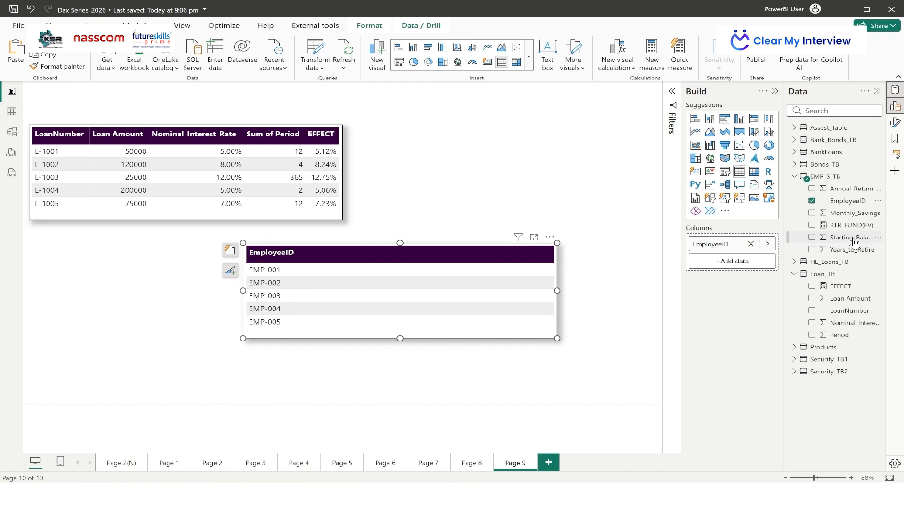
pyautogui.moveTo(854, 242); pyautogui.dragTo(742, 267)
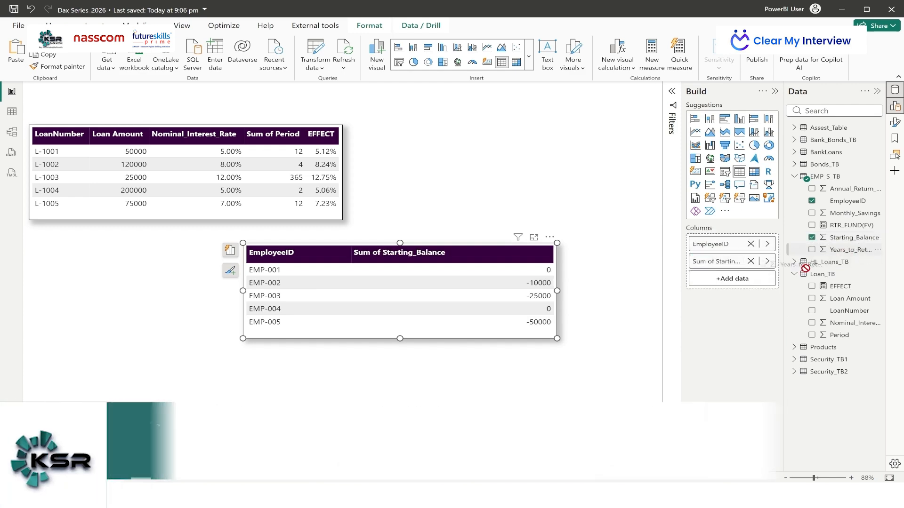
pyautogui.click(868, 250)
pyautogui.moveTo(854, 214); pyautogui.dragTo(730, 299)
pyautogui.moveTo(842, 189); pyautogui.dragTo(732, 311)
pyautogui.moveTo(847, 225); pyautogui.dragTo(714, 332)
# Rename the first two summed columns of the employee table to Starting_Balance and Years_to_Retire
pyautogui.doubleClick(718, 266)
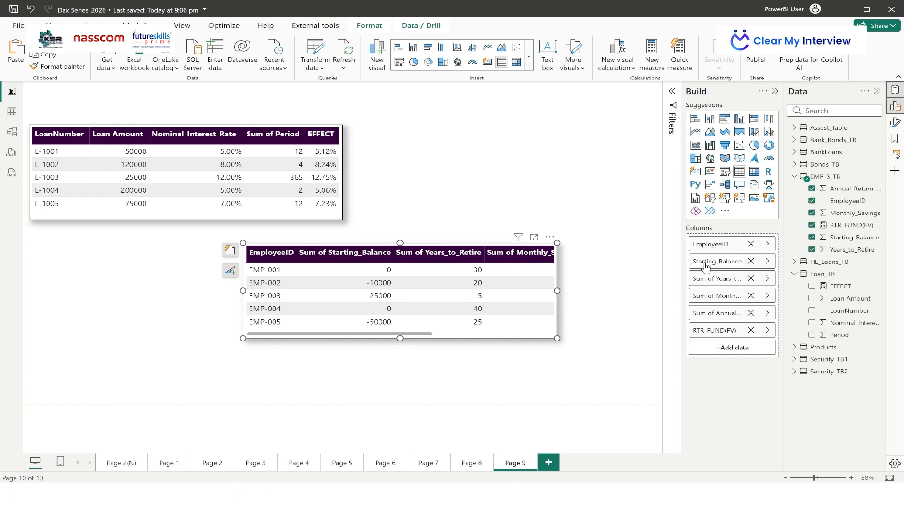
pyautogui.press('Return')
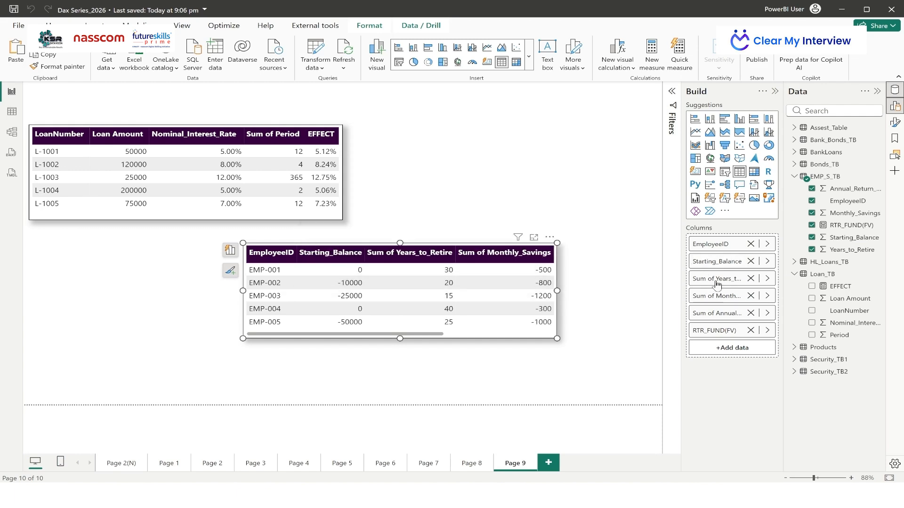
pyautogui.doubleClick(716, 282)
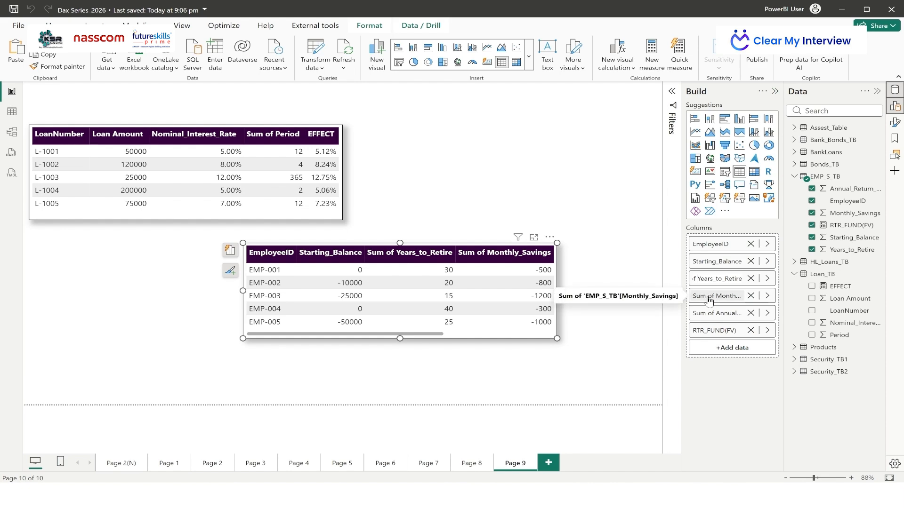
pyautogui.press('BackSpace')
pyautogui.press('BackSpace')
pyautogui.press('BackSpace')
pyautogui.press('BackSpace')
pyautogui.press('BackSpace')
pyautogui.press('BackSpace')
pyautogui.press('BackSpace')
pyautogui.press('Return')
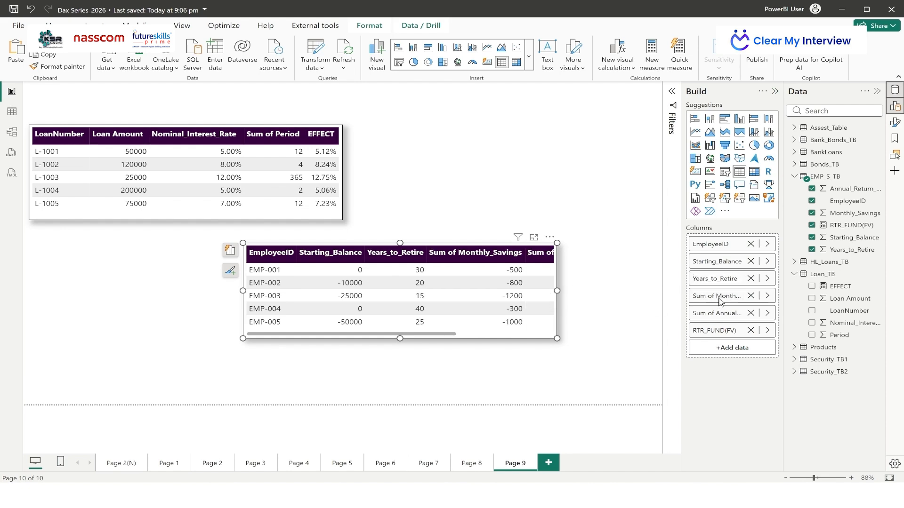
# Rename the Sum of Monthly_Savings column in the employee table to Monthly_Savings
pyautogui.doubleClick(719, 301)
pyautogui.press('BackSpace')
pyautogui.press('BackSpace')
pyautogui.press('BackSpace')
pyautogui.press('BackSpace')
pyautogui.press('BackSpace')
pyautogui.press('BackSpace')
pyautogui.press('BackSpace')
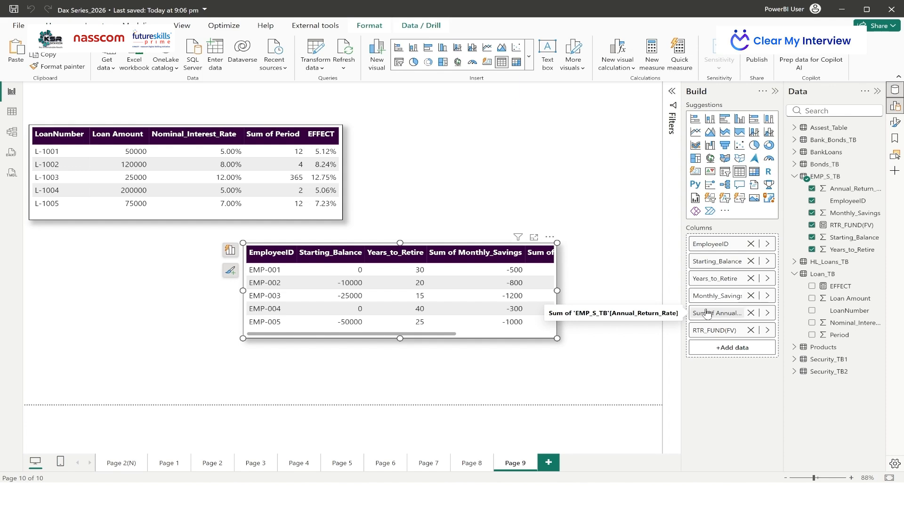
pyautogui.press('Return')
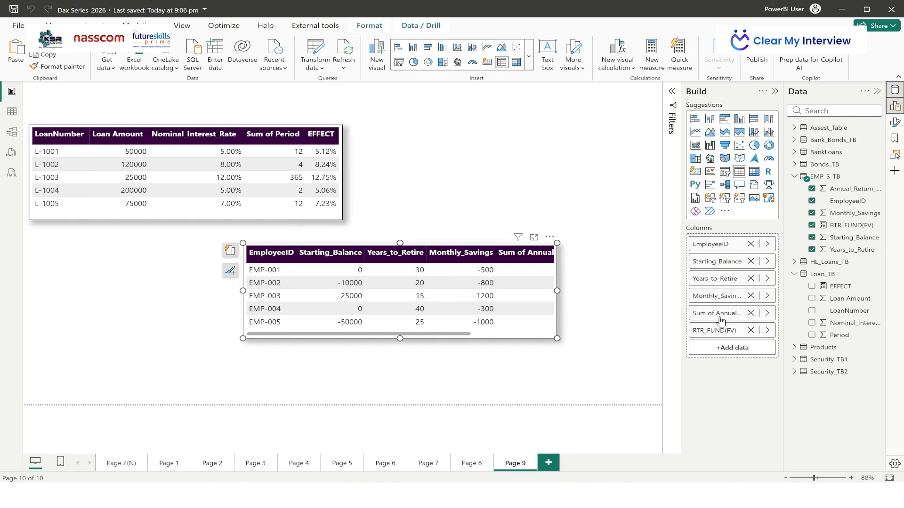
# Rename the Sum of Annual_Return_Rate column in the employee table to Annual_Return_Rate
pyautogui.doubleClick(720, 319)
pyautogui.press('Left')
pyautogui.press('Left')
pyautogui.press('Left')
pyautogui.press('Left')
pyautogui.press('Left')
pyautogui.press('Left')
pyautogui.press('Left')
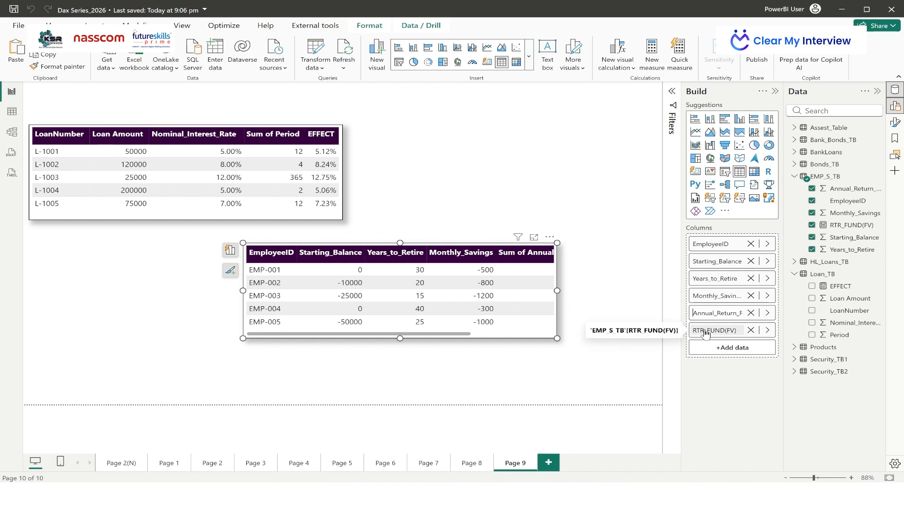
pyautogui.press('BackSpace')
pyautogui.press('BackSpace')
pyautogui.press('BackSpace')
pyautogui.press('BackSpace')
pyautogui.press('BackSpace')
pyautogui.press('BackSpace')
pyautogui.press('BackSpace')
pyautogui.press('Return')
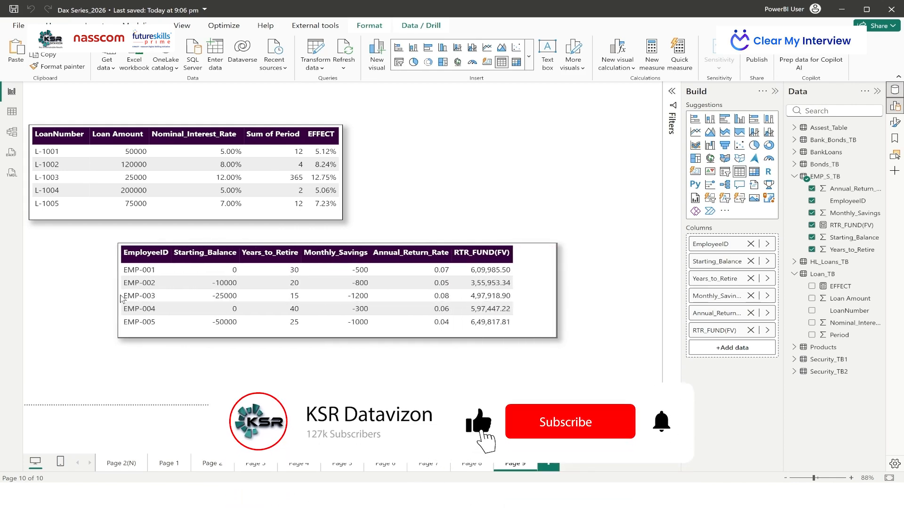
# Narrow the loan table and align the employee table beside it at the same height
pyautogui.moveTo(122, 298); pyautogui.dragTo(249, 172)
pyautogui.click(341, 160)
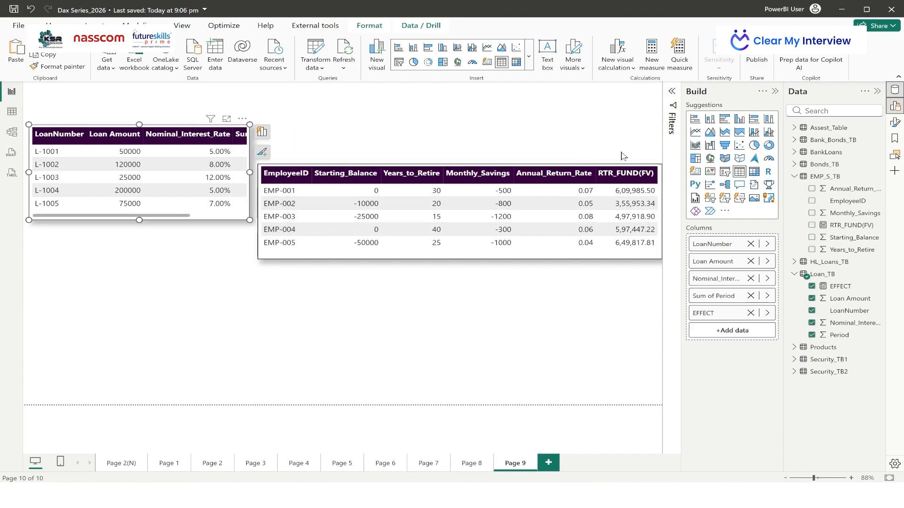
pyautogui.moveTo(655, 163); pyautogui.dragTo(650, 122)
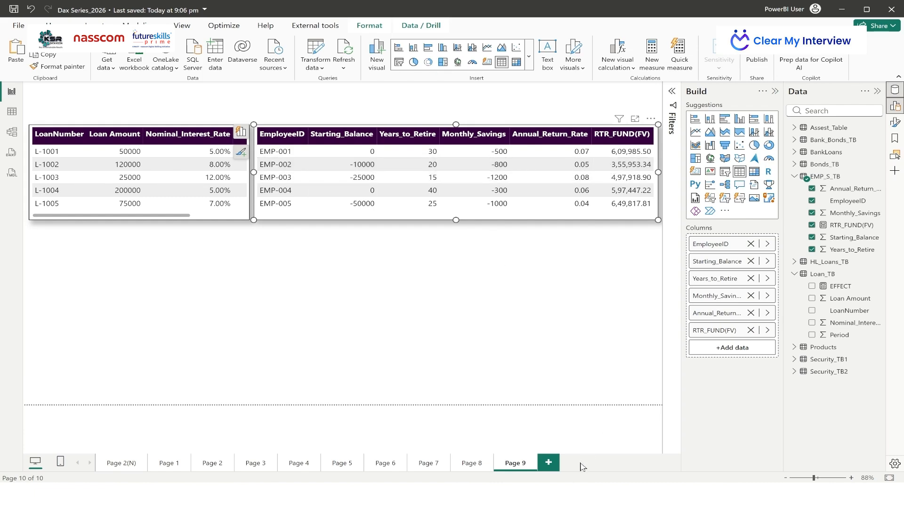
# Switch to the DAX Excel workbook in the browser and show the EMP_S_TB sheet
pyautogui.click(547, 493)
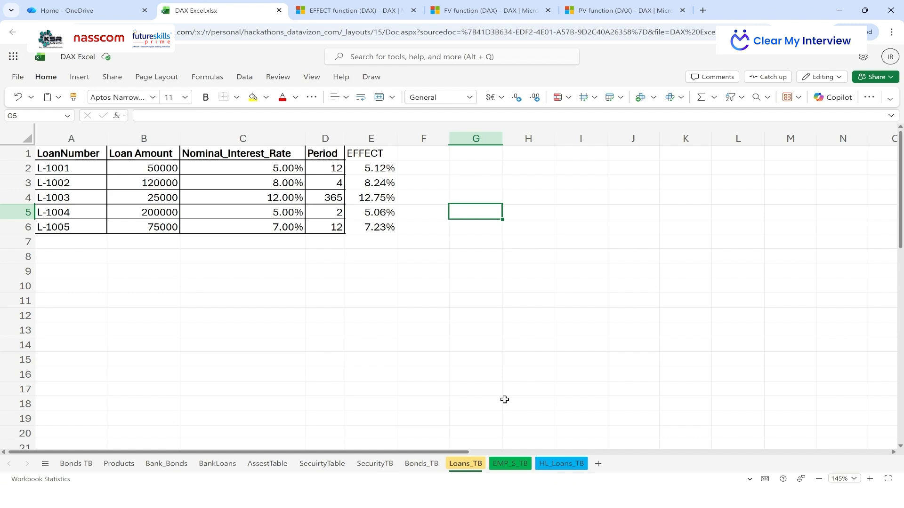
pyautogui.click(510, 464)
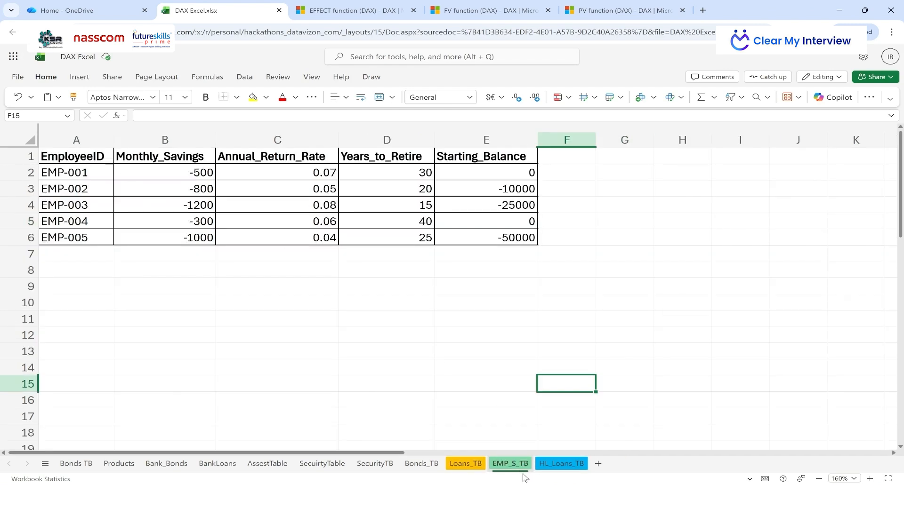
# Head column F with FV and begin an FV formula in F2 with rate C2/12 and D2*12 periods
pyautogui.click(564, 155)
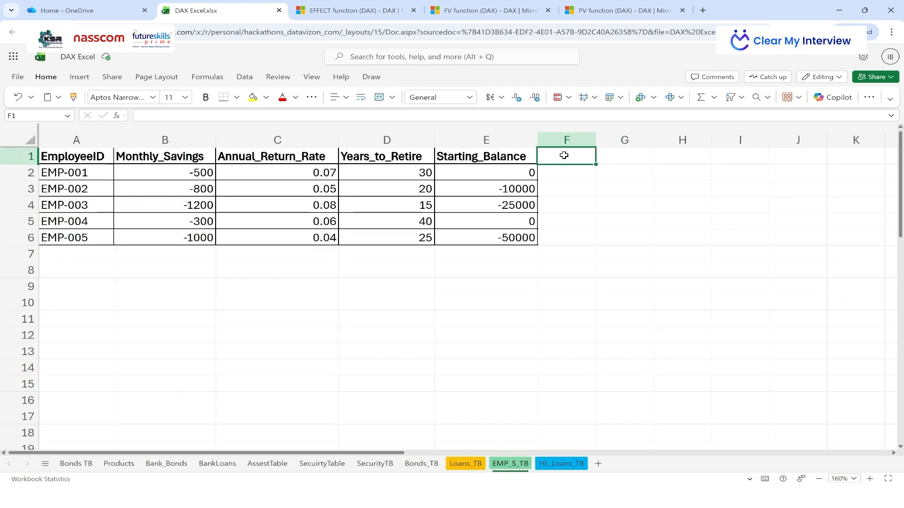
pyautogui.write('FV')
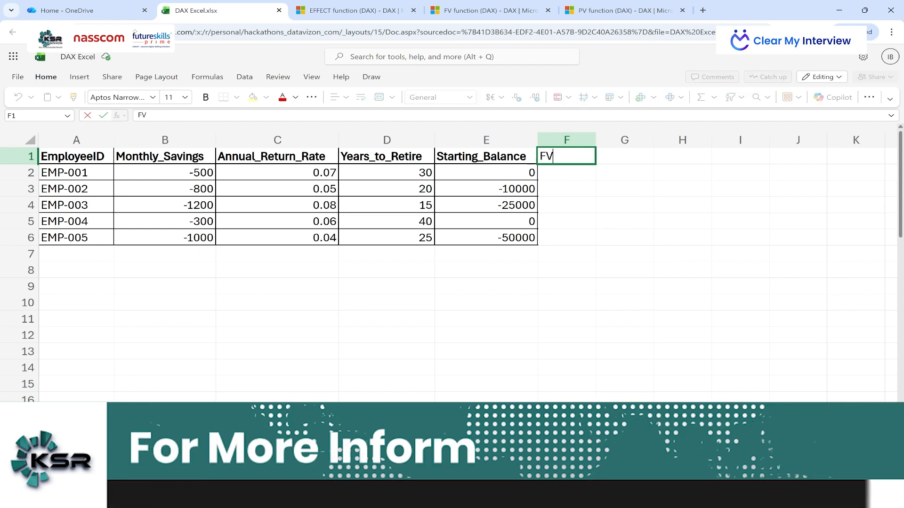
pyautogui.click(575, 174)
pyautogui.write('=F')
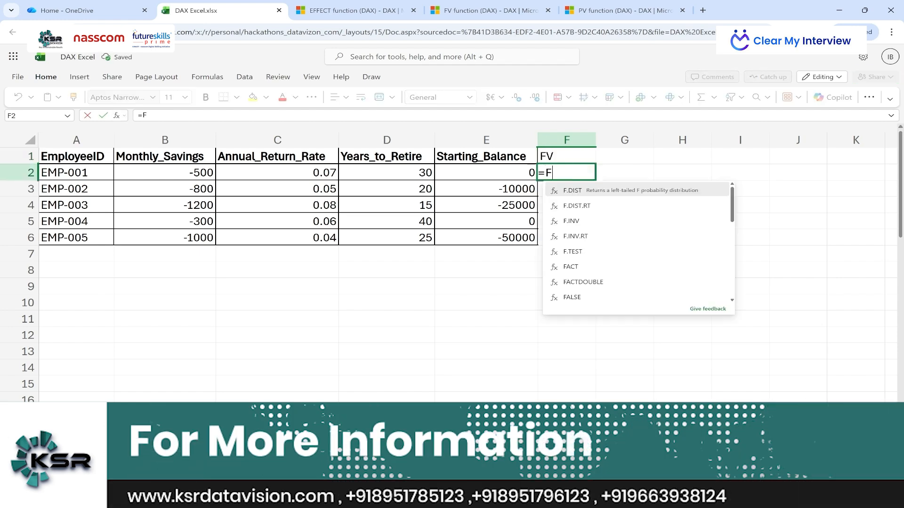
pyautogui.write('V(')
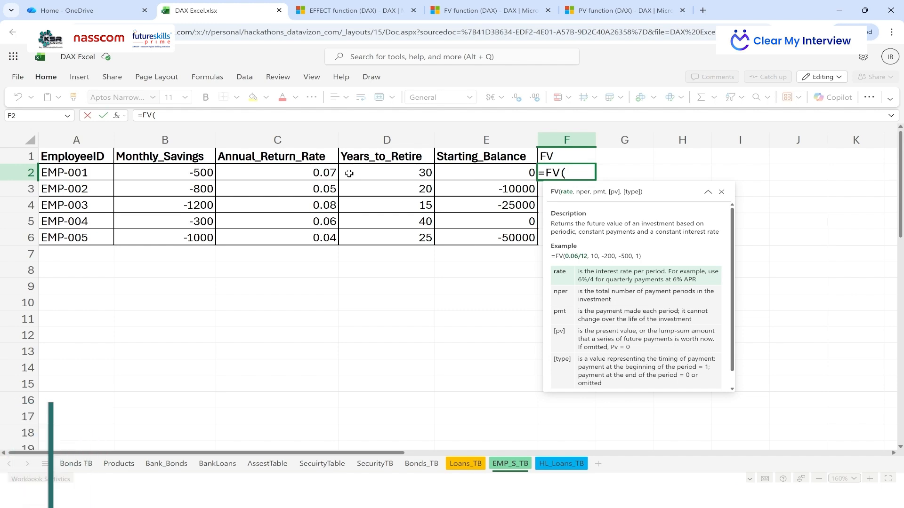
pyautogui.click(297, 175)
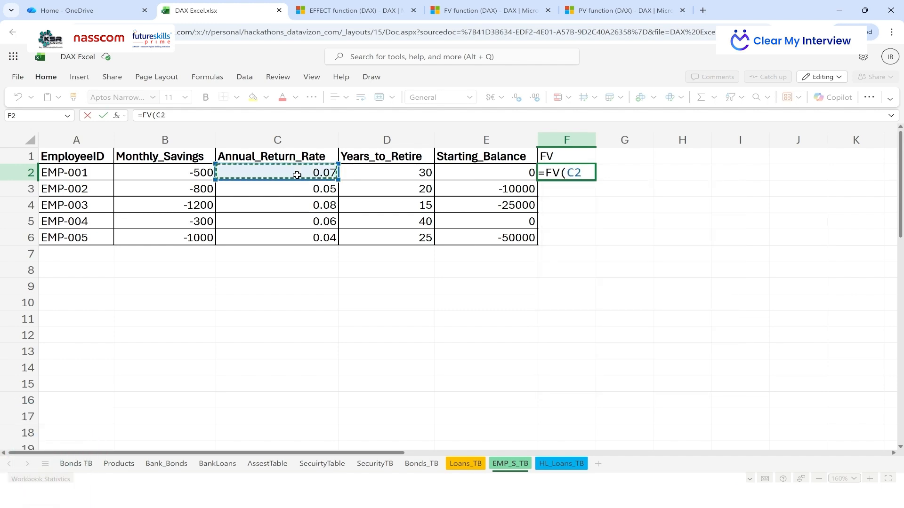
pyautogui.write('/12,')
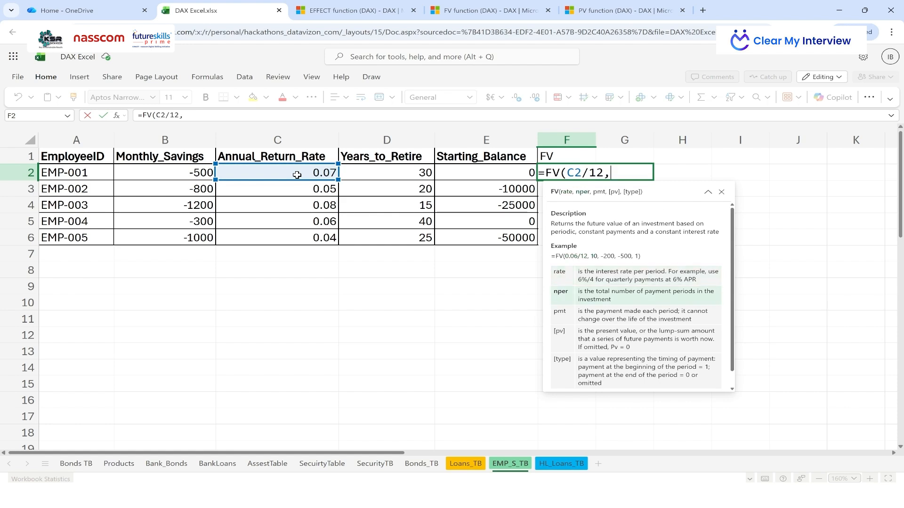
pyautogui.click(390, 170)
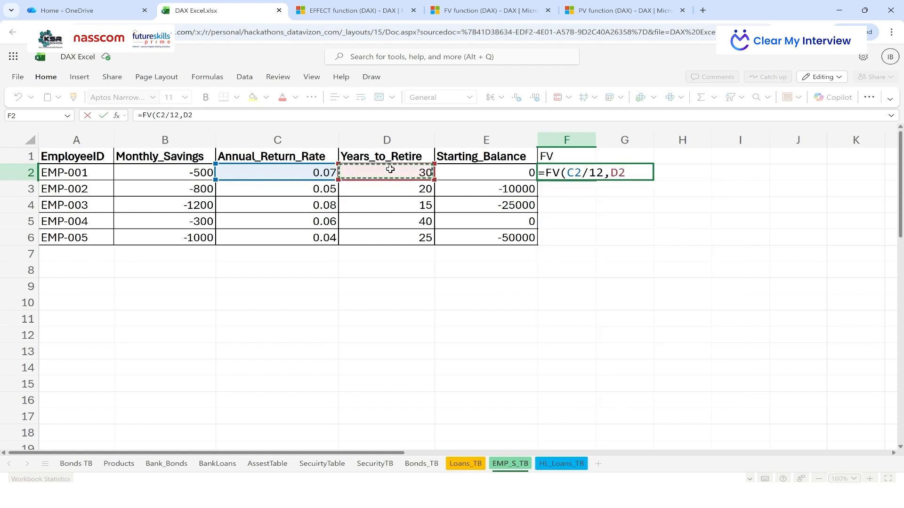
pyautogui.write('*')
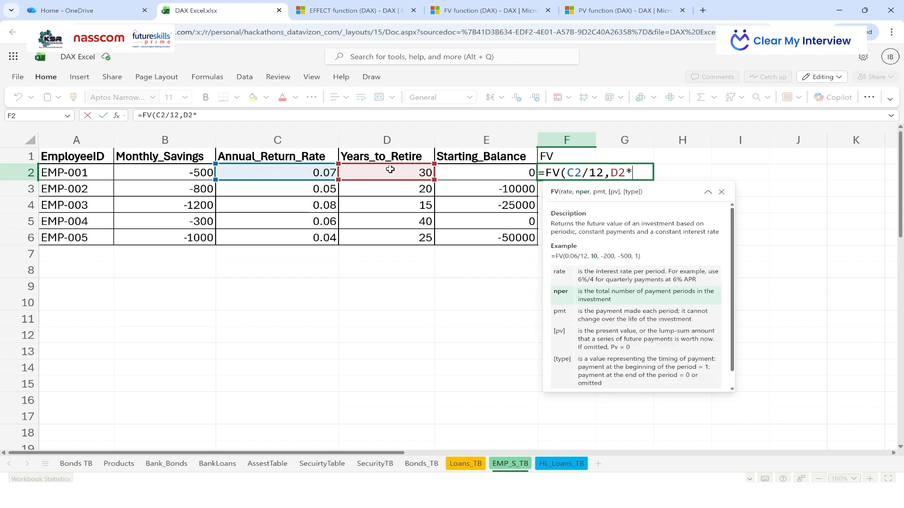
pyautogui.write('12,')
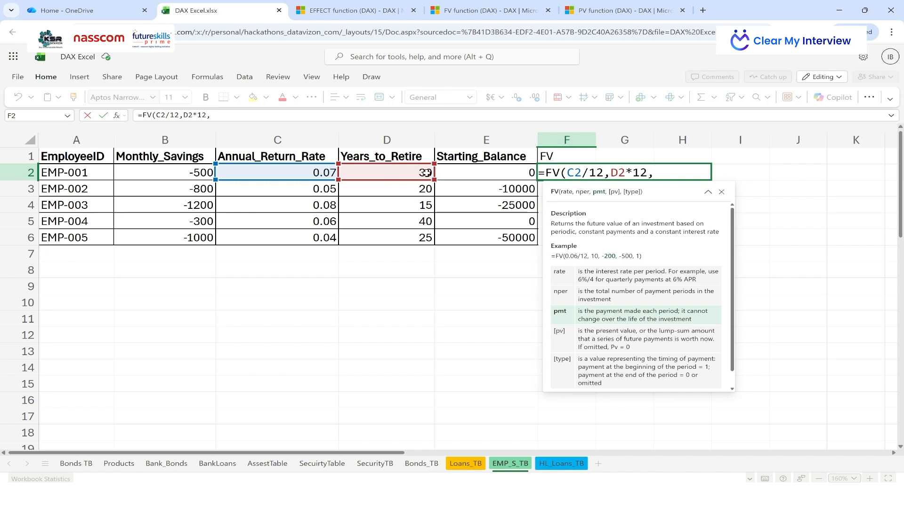
pyautogui.click(476, 176)
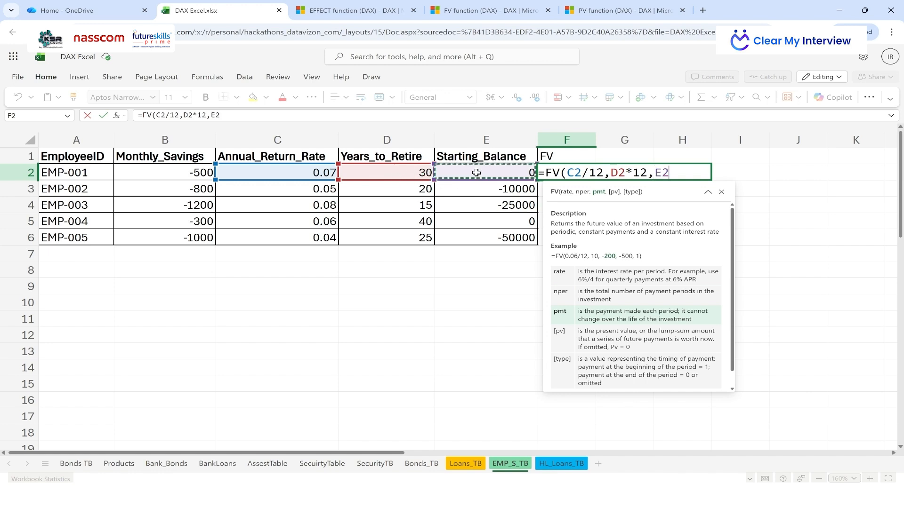
pyautogui.write(',')
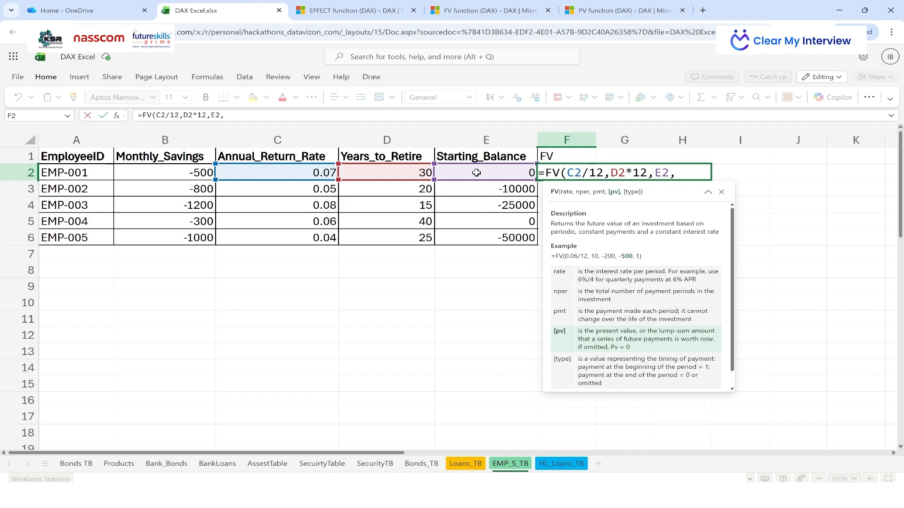
pyautogui.press('BackSpace')
pyautogui.press('BackSpace')
pyautogui.press('BackSpace')
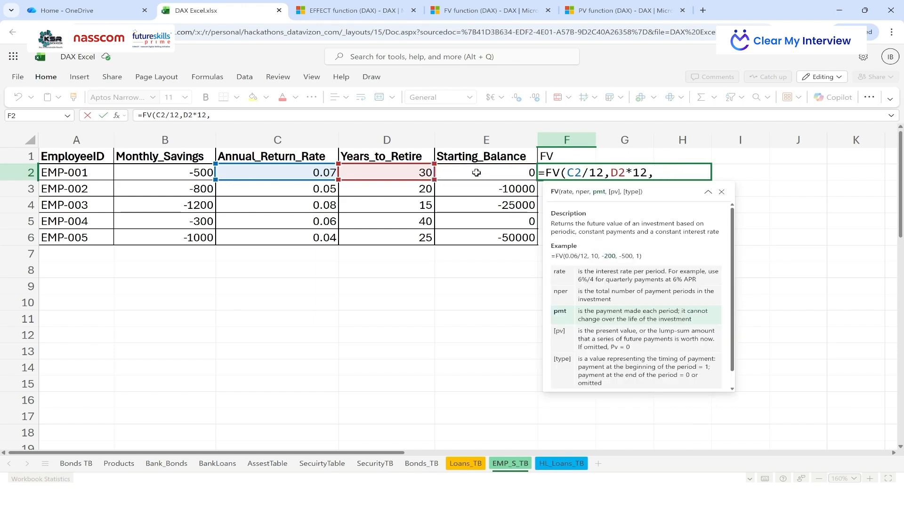
# Complete the F2 formula with B2 as payment, E2 as present value and 0 as payment type
pyautogui.click(175, 174)
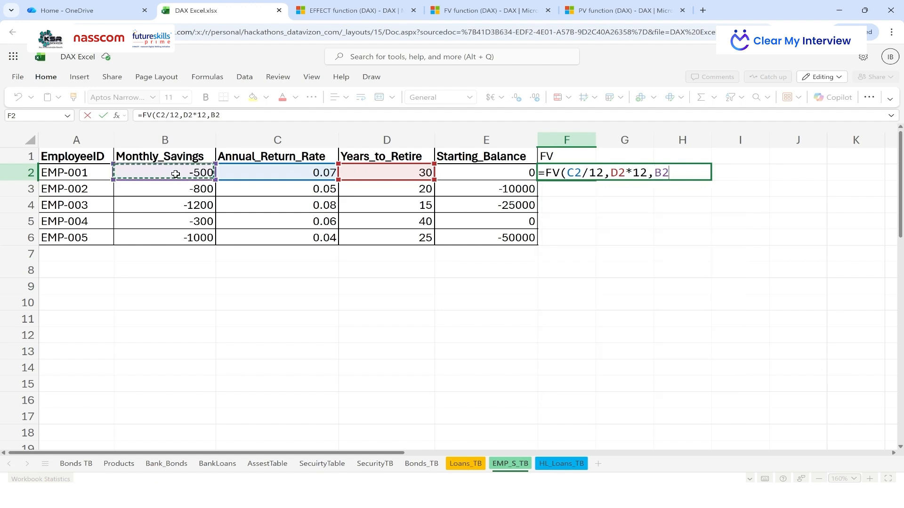
pyautogui.write(',')
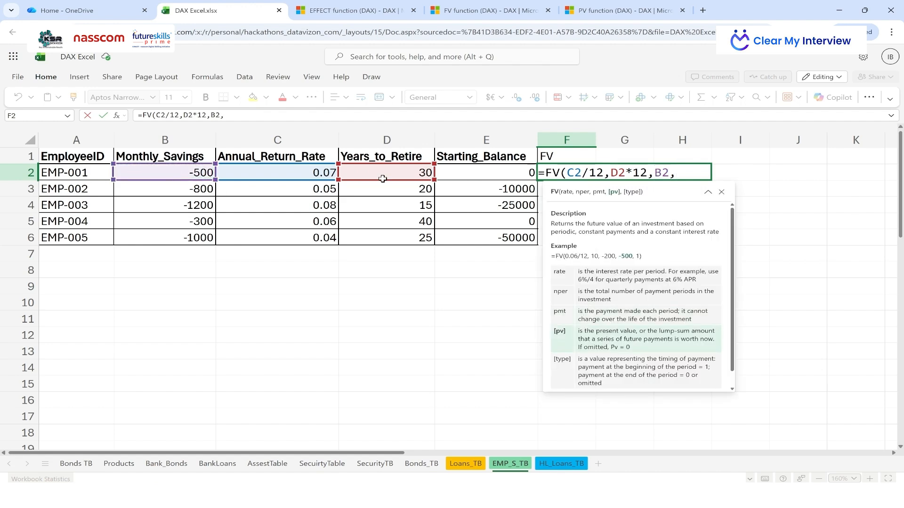
pyautogui.click(454, 174)
pyautogui.write(',')
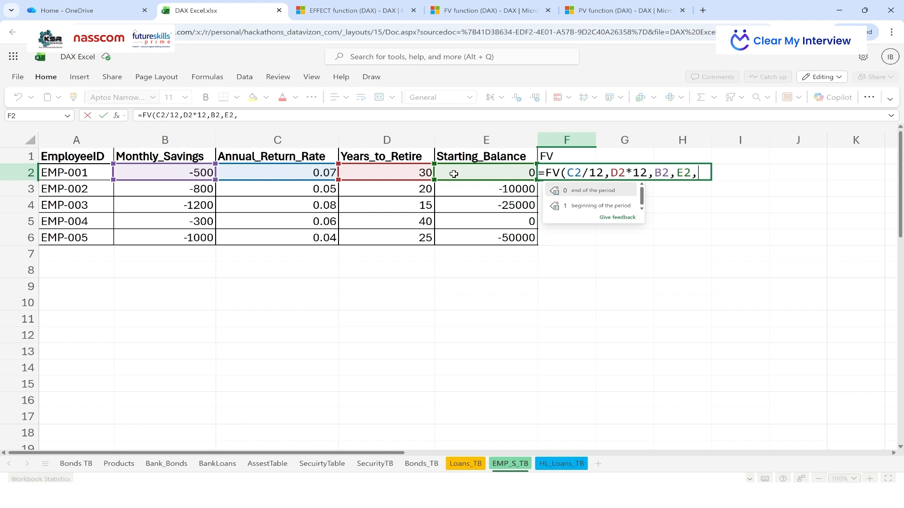
pyautogui.write('0)')
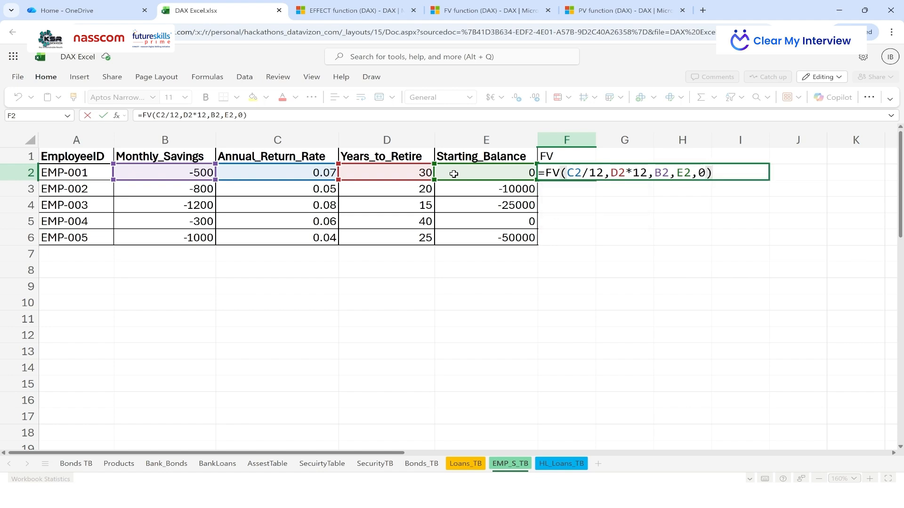
pyautogui.press('Return')
# Widen column F and copy the FV formula from F2 down to F3:F6
pyautogui.moveTo(595, 140); pyautogui.dragTo(625, 139)
pyautogui.click(584, 173)
pyautogui.hotkey('ctrl', 'c')
pyautogui.moveTo(583, 187); pyautogui.dragTo(583, 234)
pyautogui.hotkey('ctrl', 'v')
pyautogui.click(583, 297)
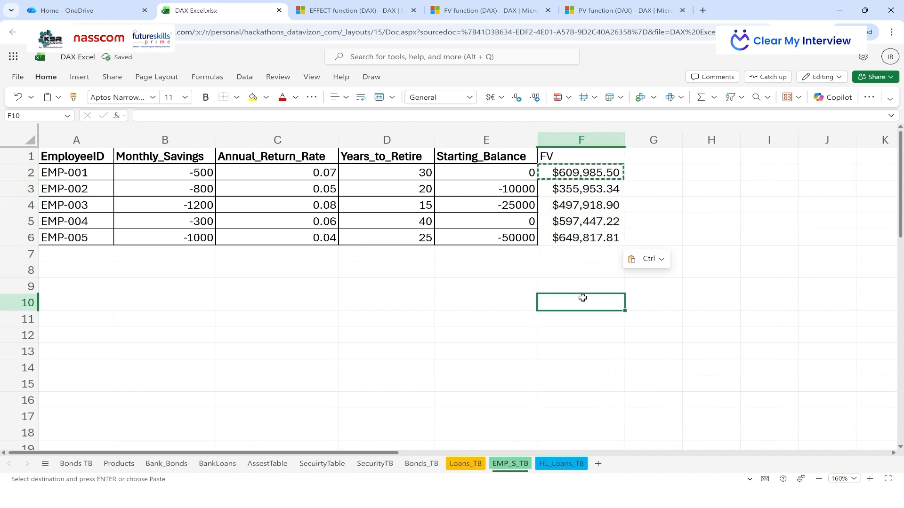
pyautogui.press('Escape')
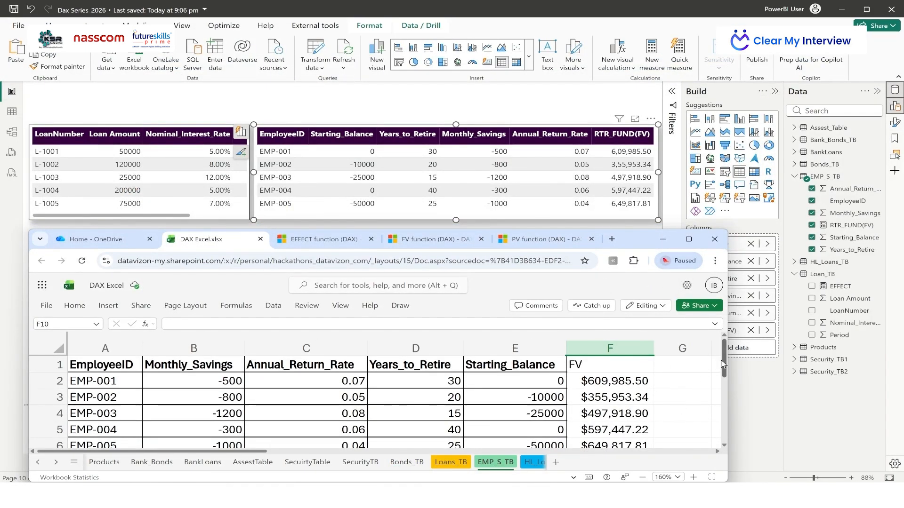
# Compare the sheet's FV column with RTR_FUND(FV) in the employee table and return to the Power BI report
pyautogui.moveTo(725, 371)
pyautogui.mouseDown()
pyautogui.moveTo(725, 423)
pyautogui.moveTo(724, 373)
pyautogui.mouseUp()
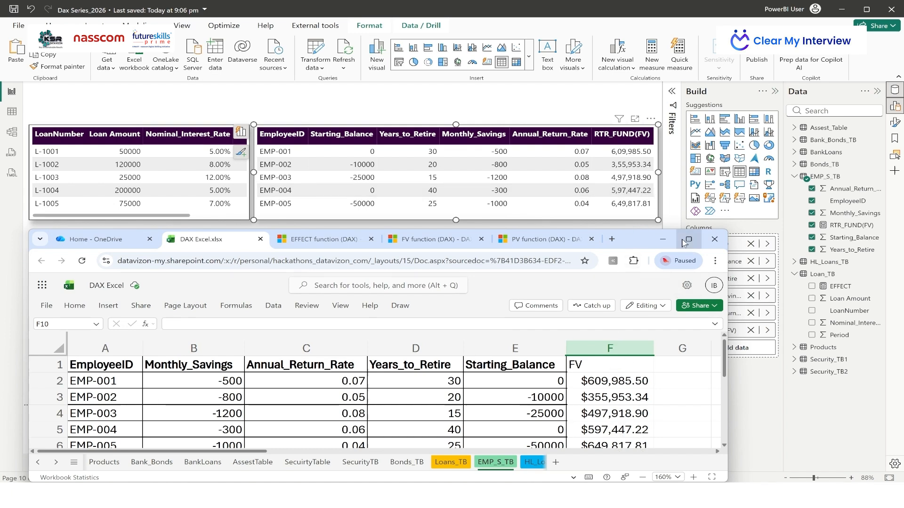
pyautogui.moveTo(683, 242)
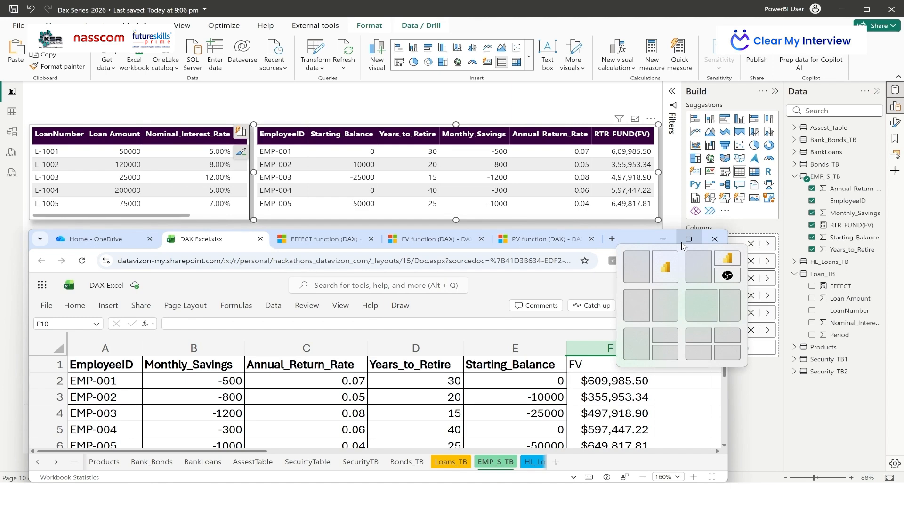
pyautogui.click(685, 242)
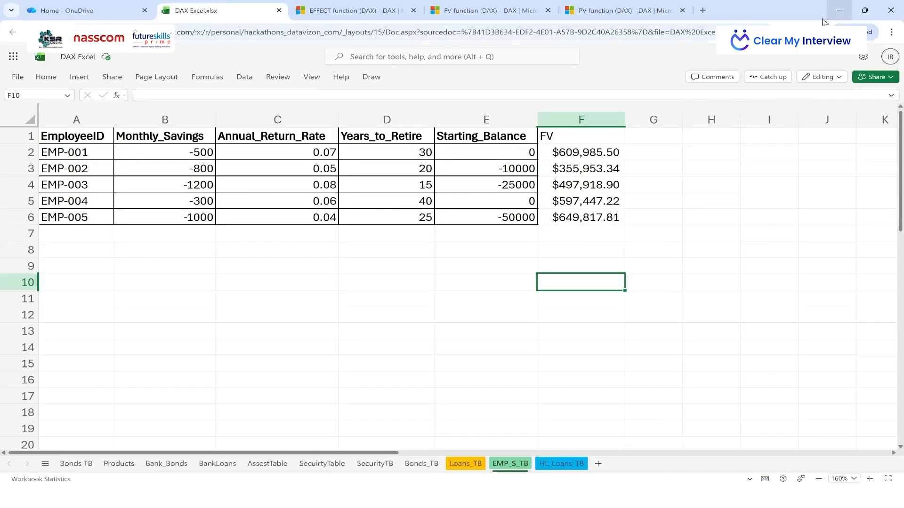
pyautogui.click(839, 10)
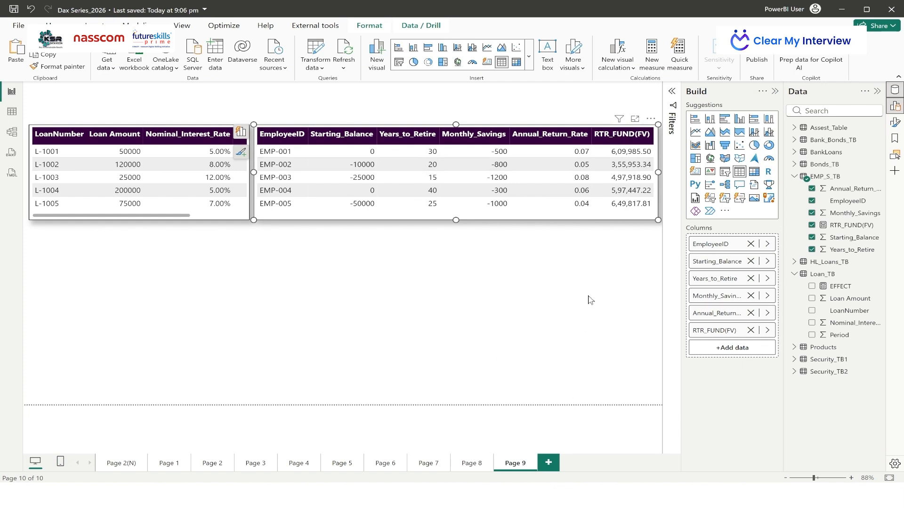
# Show the HL_Loans_TB data in the table view, with the EMP_S_TB and Loan_TB field lists collapsed
pyautogui.click(12, 112)
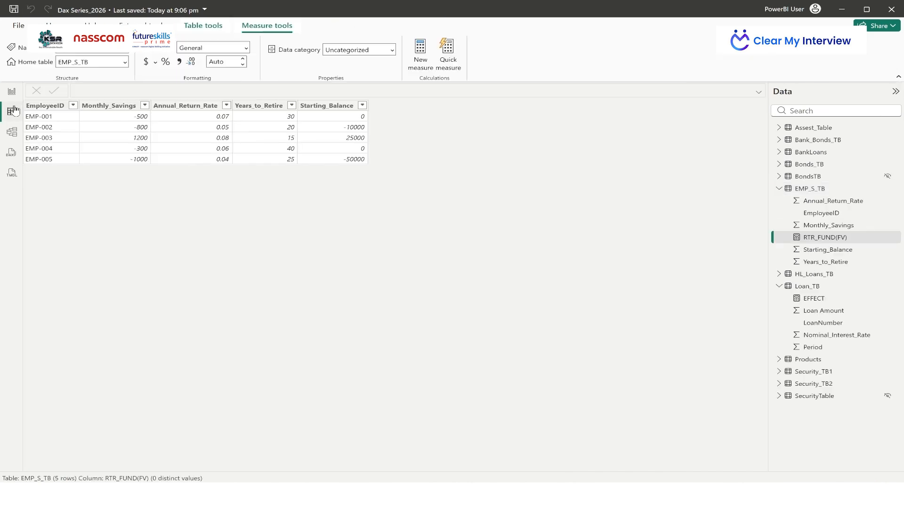
pyautogui.click(779, 188)
pyautogui.click(779, 214)
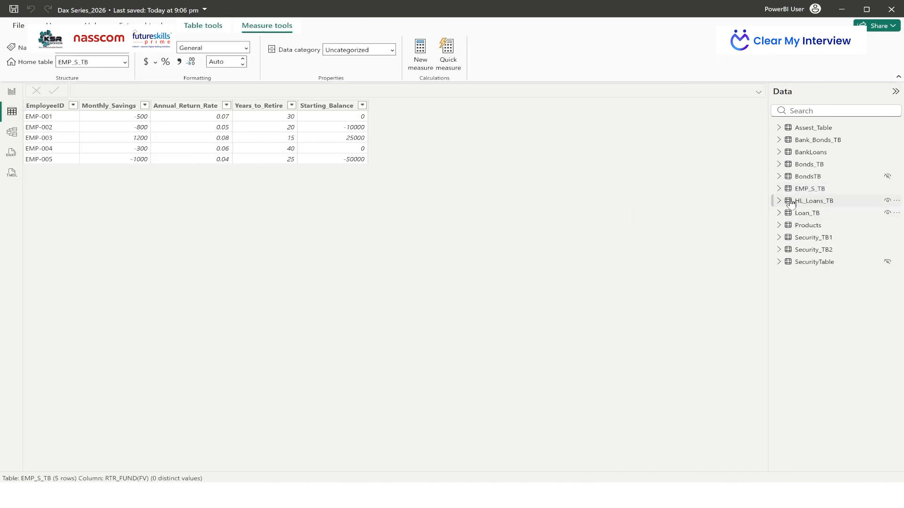
pyautogui.click(780, 201)
pyautogui.click(804, 201)
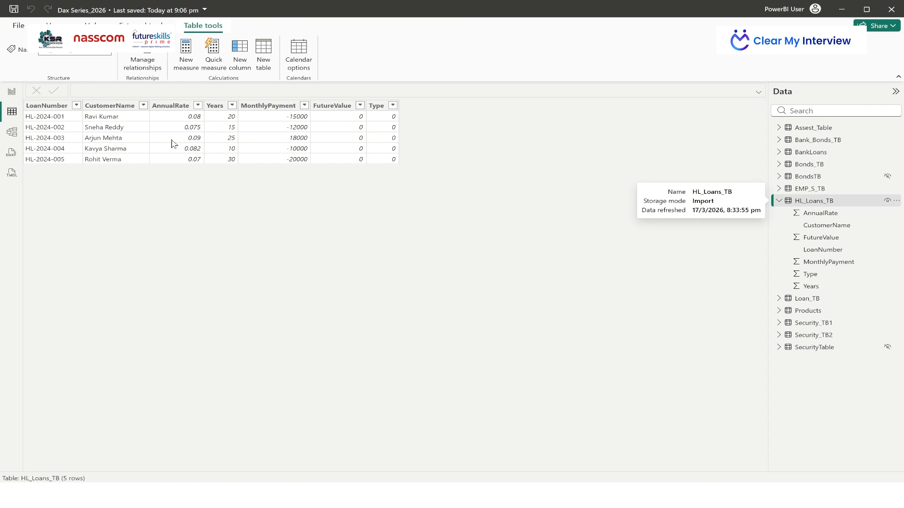
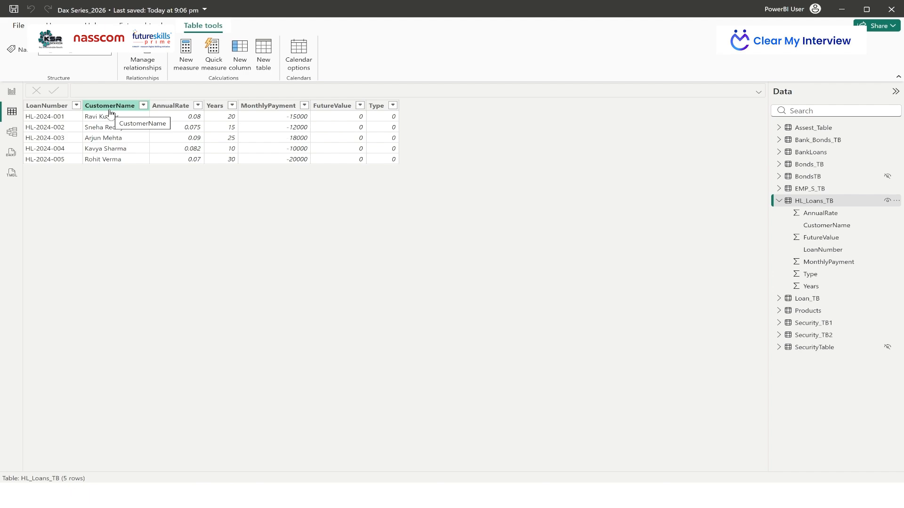
# Return to the report view and create a measure named PRESENT VALUE in HL_Loans_TB
pyautogui.click(12, 91)
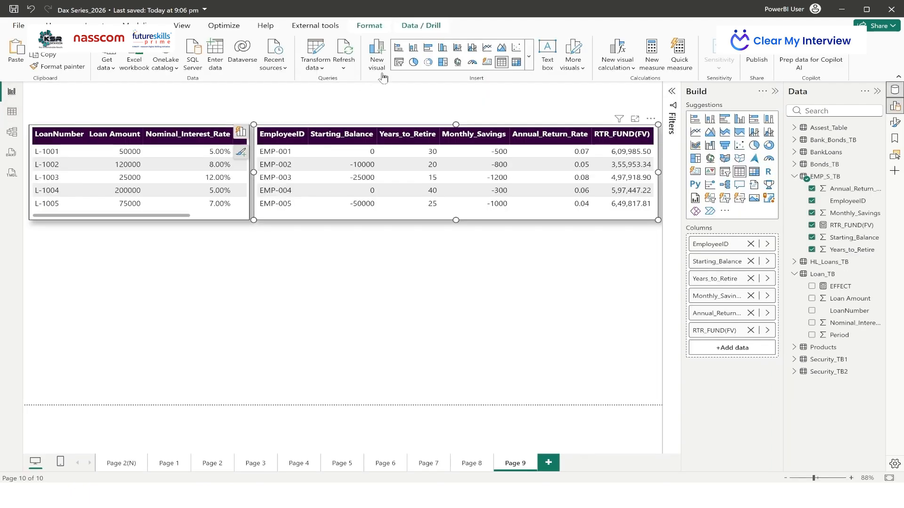
pyautogui.click(829, 263)
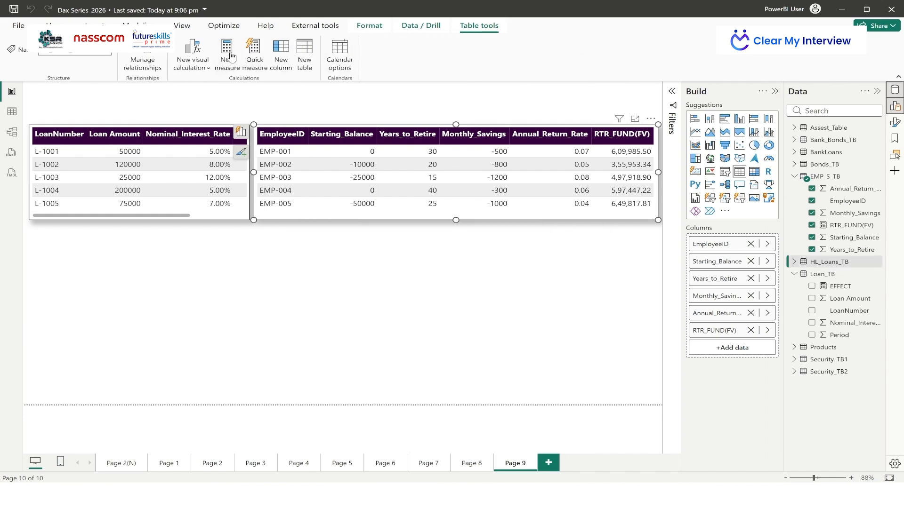
pyautogui.click(227, 53)
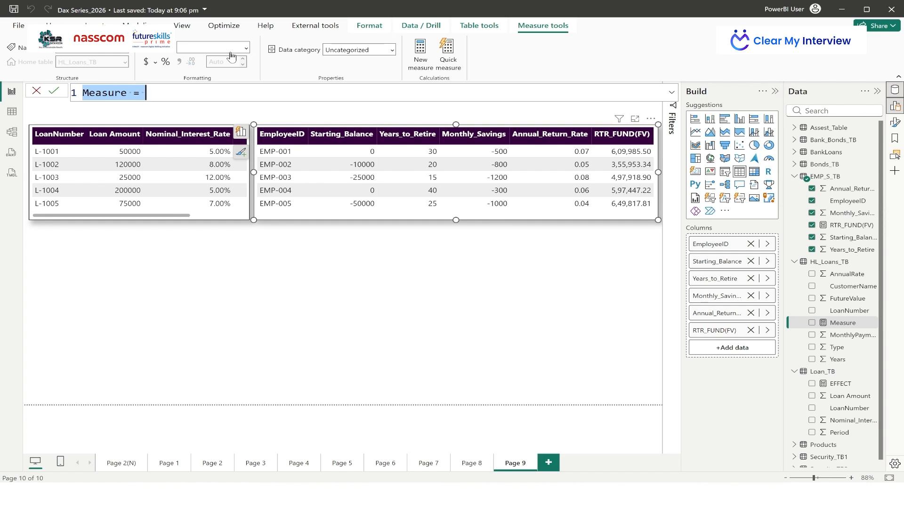
pyautogui.doubleClick(82, 93)
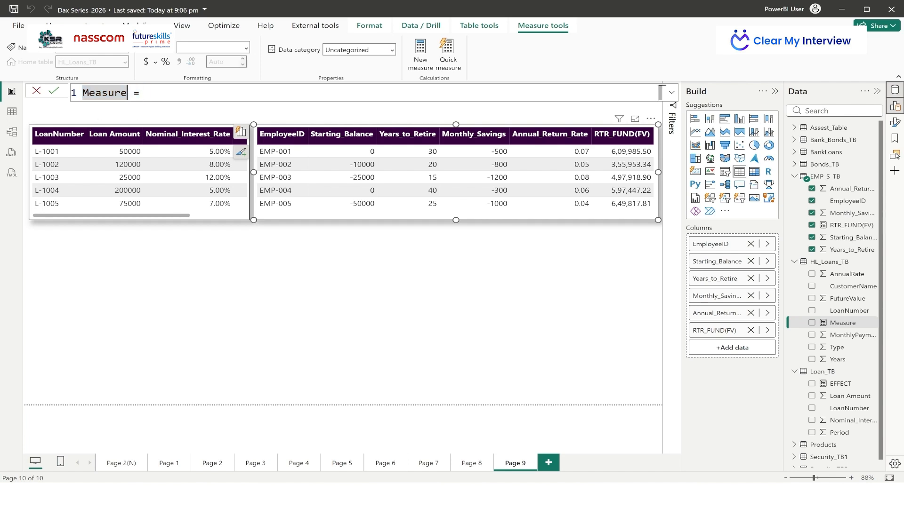
pyautogui.write('pv')
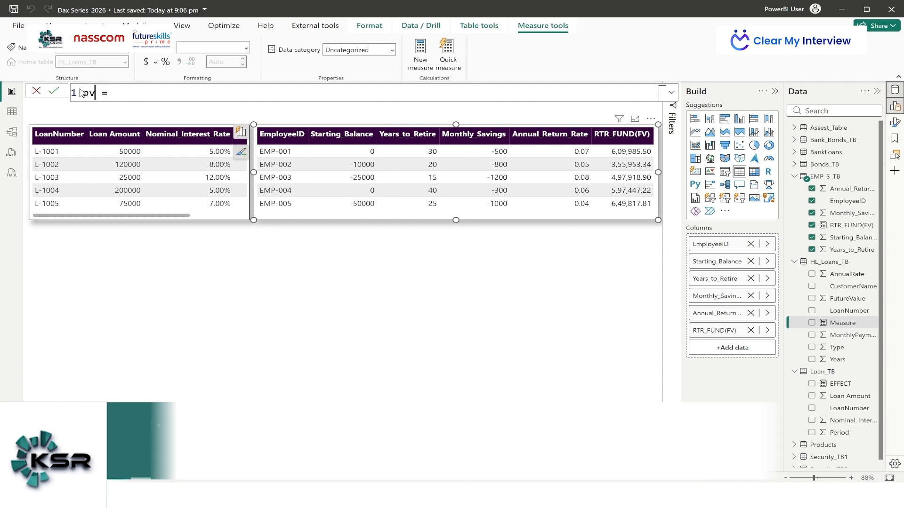
pyautogui.press('BackSpace')
pyautogui.press('BackSpace')
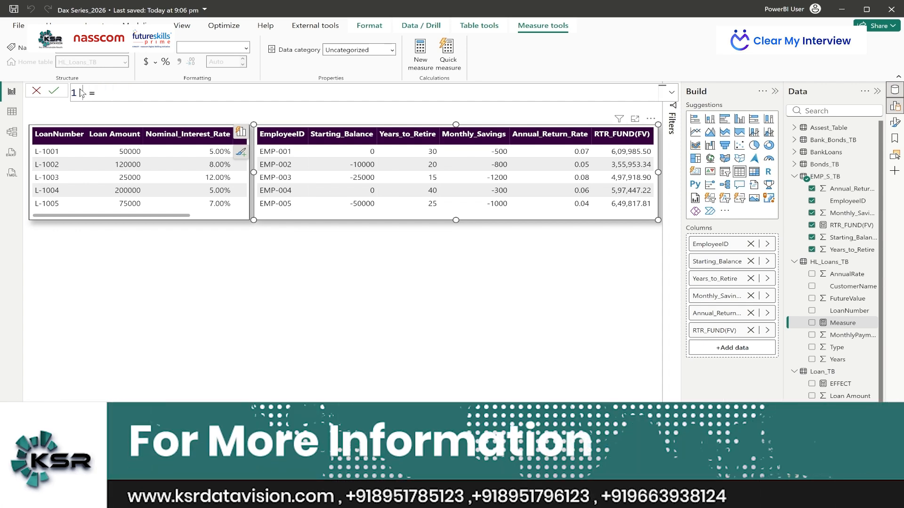
pyautogui.write('PRESENT VALUE')
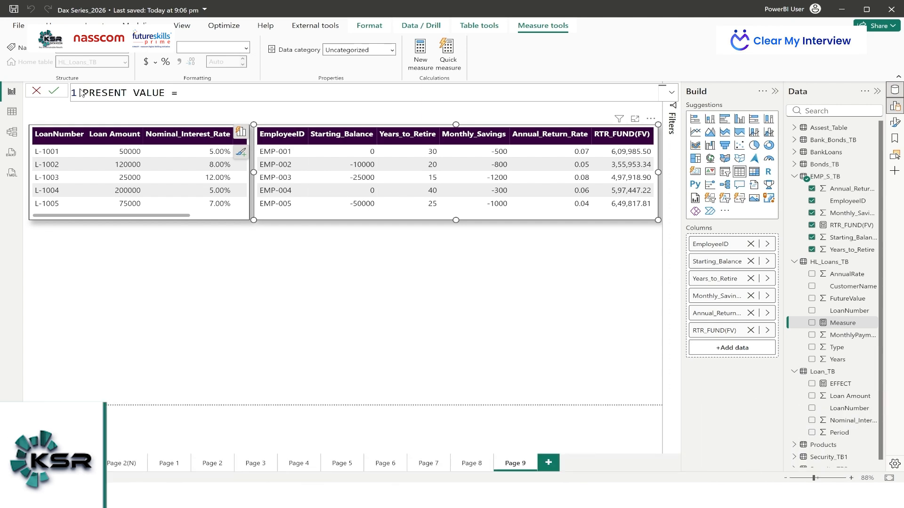
# Declare the variable __RATE__ in the PRESENT VALUE measure as SELECTEDVALUE(HL_Loans_TB[AnnualRate]) /12
pyautogui.press('End')
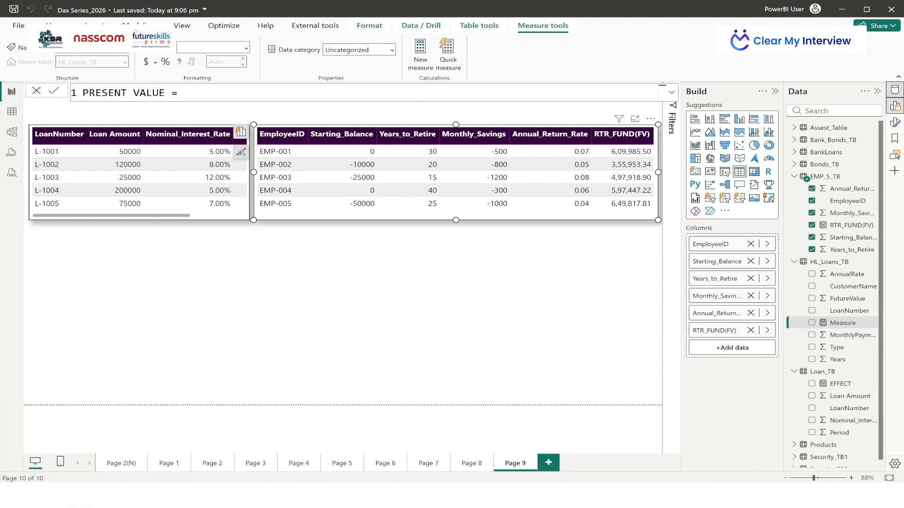
pyautogui.hotkey('shift', 'Return')
pyautogui.hotkey('shift', 'Return')
pyautogui.write('VAR __')
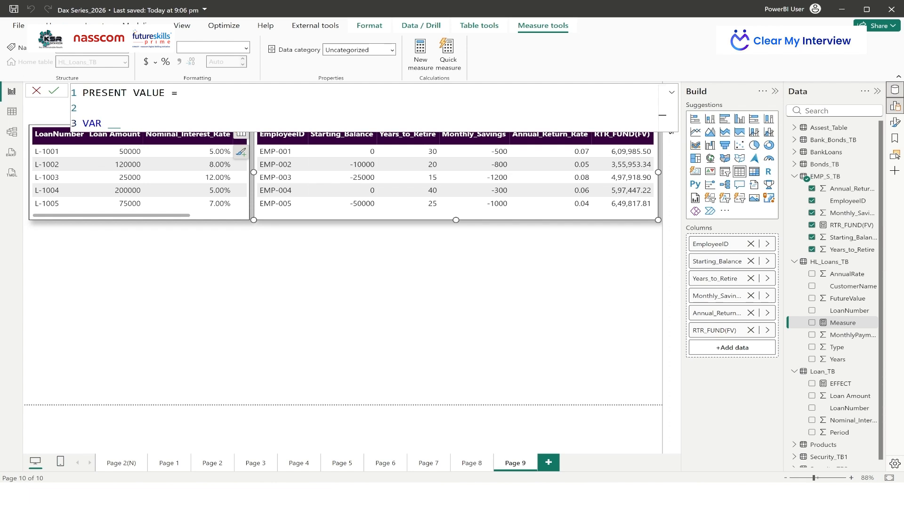
pyautogui.write('RATE__ = SELE')
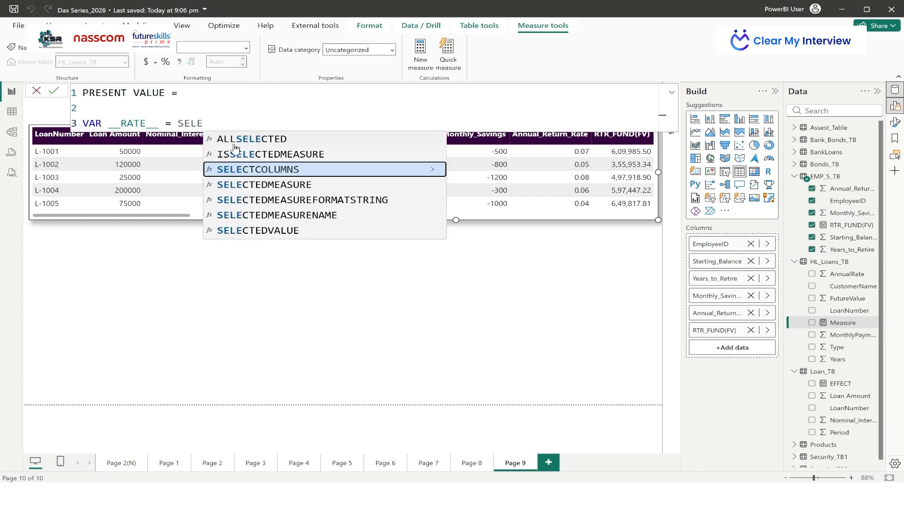
pyautogui.click(279, 230)
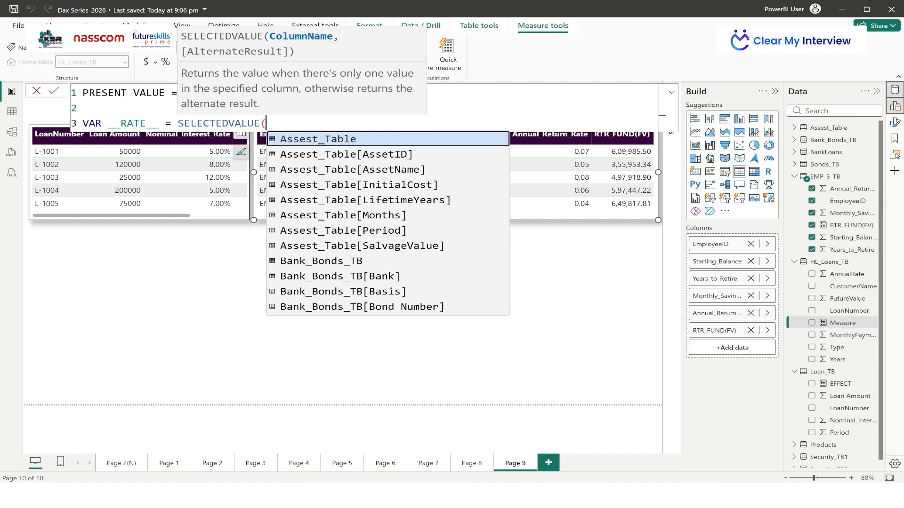
pyautogui.write('ANUU')
pyautogui.press('BackSpace')
pyautogui.press('BackSpace')
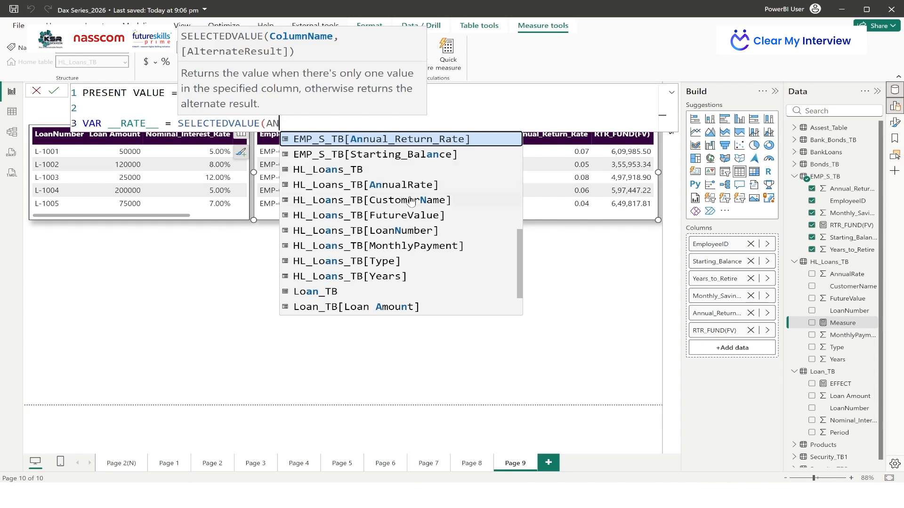
pyautogui.click(424, 186)
pyautogui.write(')')
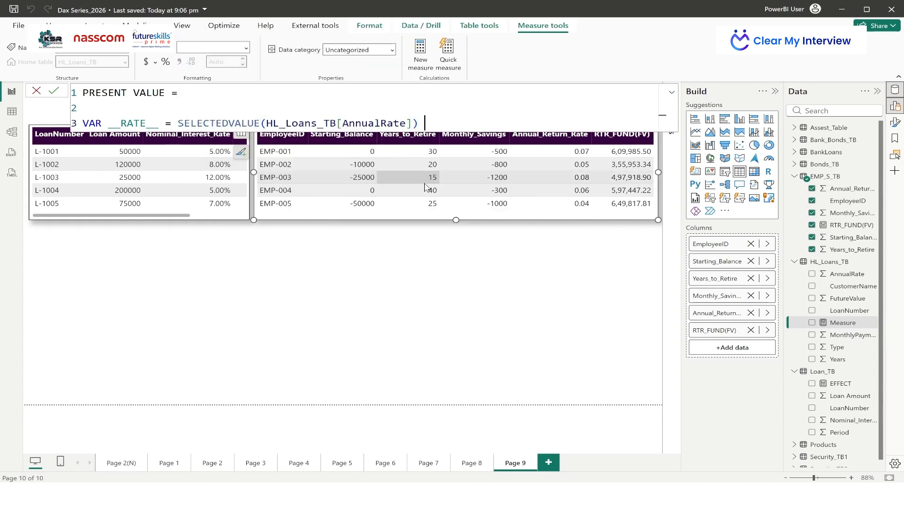
pyautogui.write(' /12')
pyautogui.hotkey('shift', 'Return')
# Declare the variable __PERIOD__ as SELECTEDVALUE(HL_Loans_TB[Years]) * 12 and tidy the spacing before 12 in the __RATE__ line
pyautogui.write('VAR ')
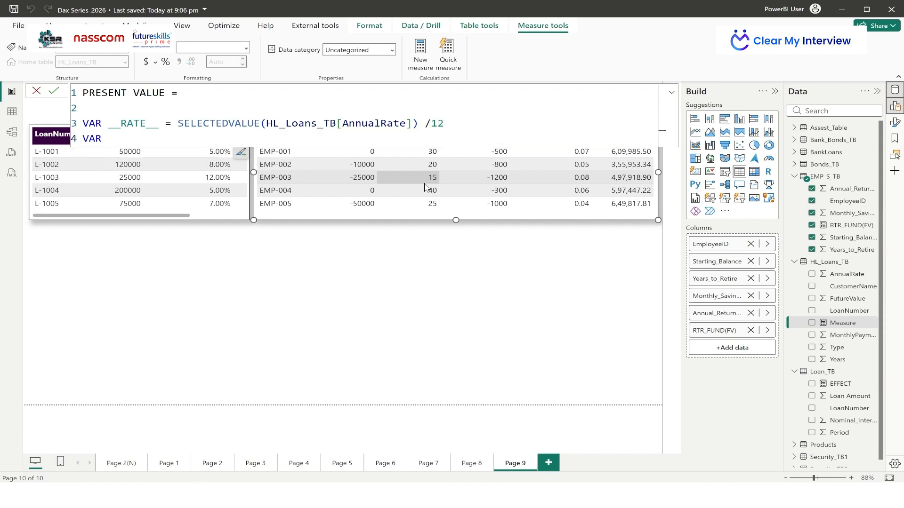
pyautogui.write('__PERIOD__ = SELEC')
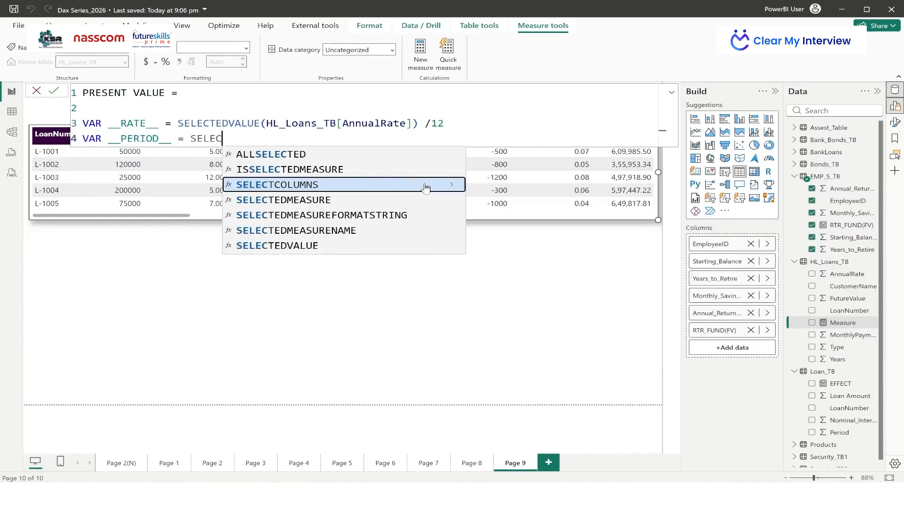
pyautogui.click(333, 246)
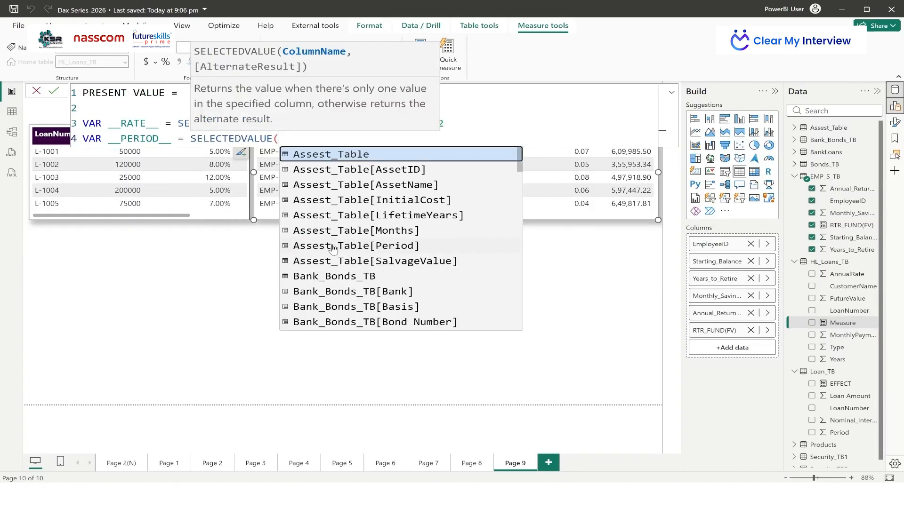
pyautogui.write('YEAR')
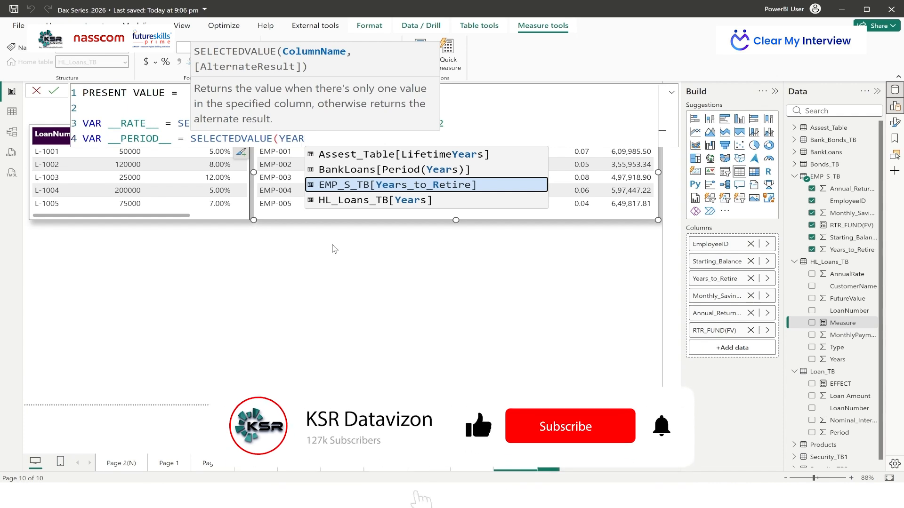
pyautogui.click(345, 201)
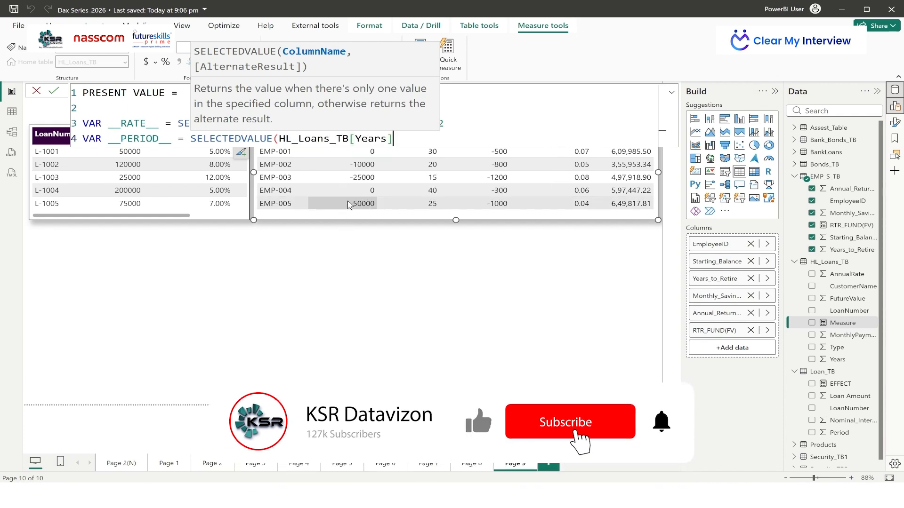
pyautogui.write(')')
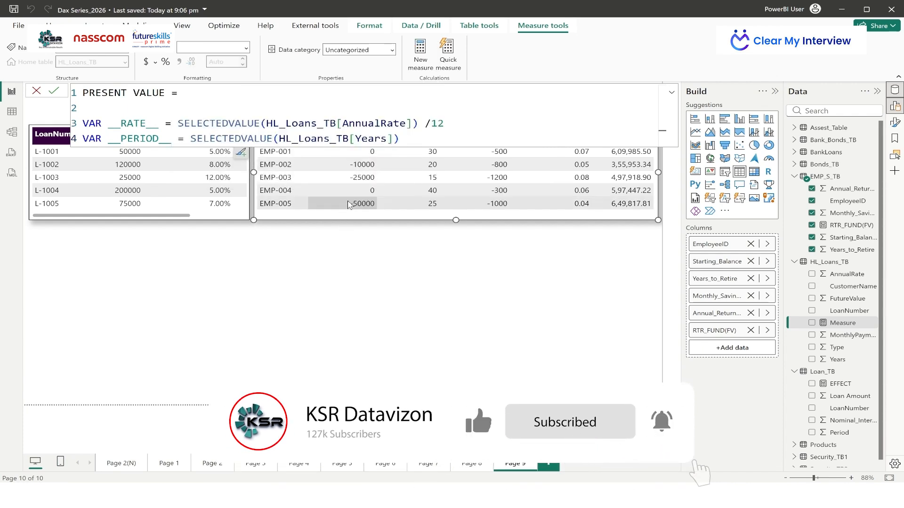
pyautogui.write(' * 12')
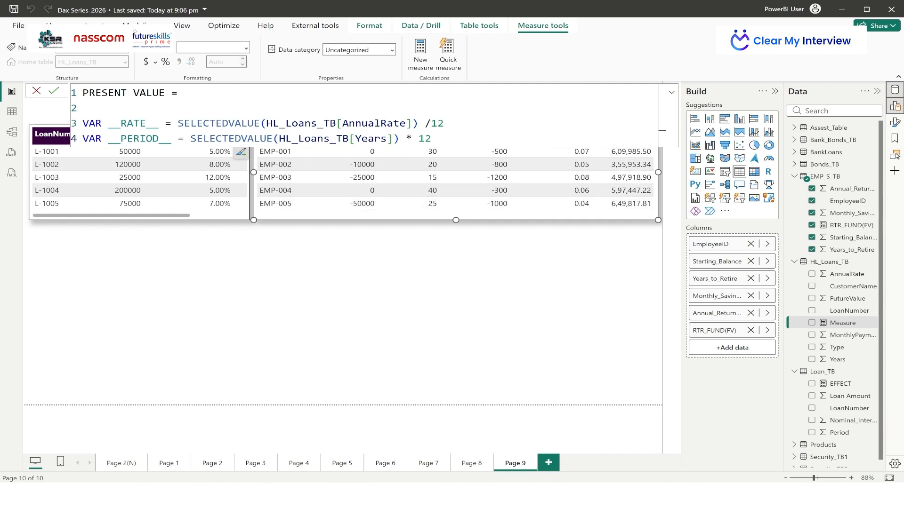
pyautogui.press('Up')
pyautogui.press('Down')
pyautogui.press('Return')
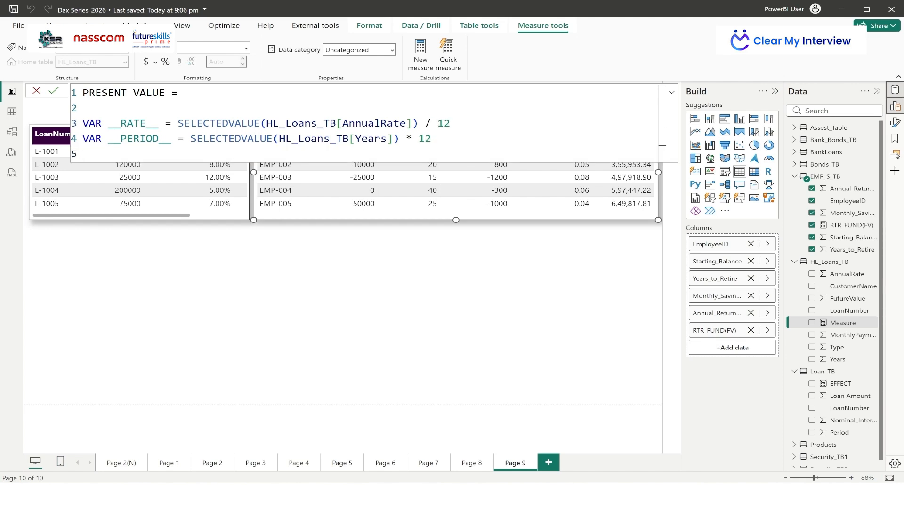
# Declare the variable __PMT__ as SELECTEDVALUE(HL_Loans_TB[MonthlyPayment])
pyautogui.write('VAR __PMT__ = S')
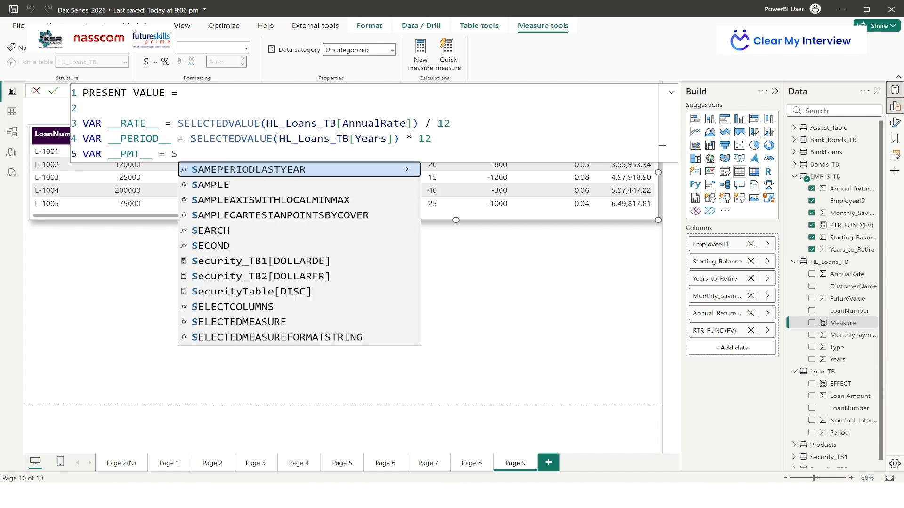
pyautogui.write('ELE')
pyautogui.click(346, 261)
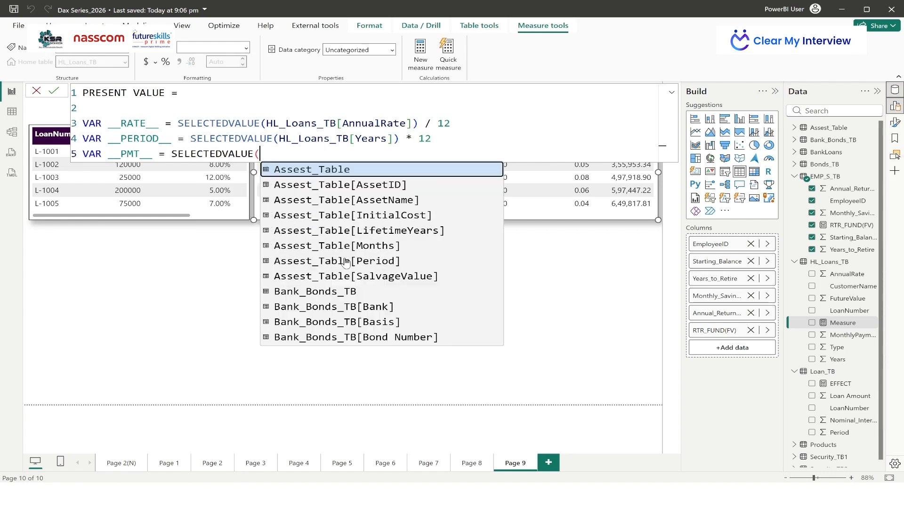
pyautogui.write('HL')
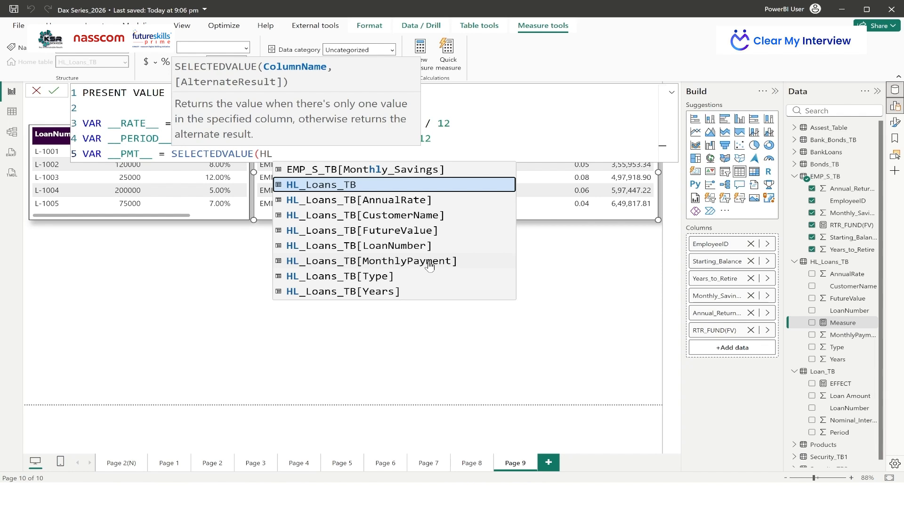
pyautogui.click(429, 261)
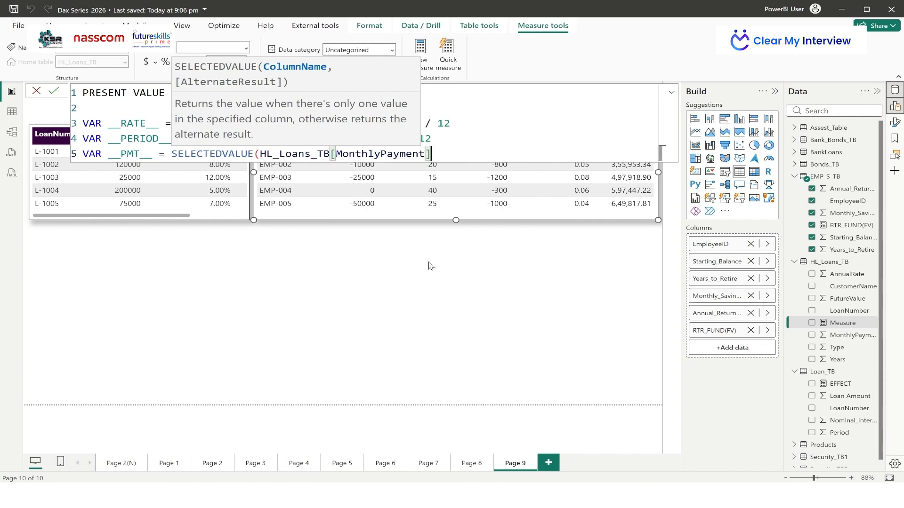
pyautogui.write(')')
pyautogui.press('Return')
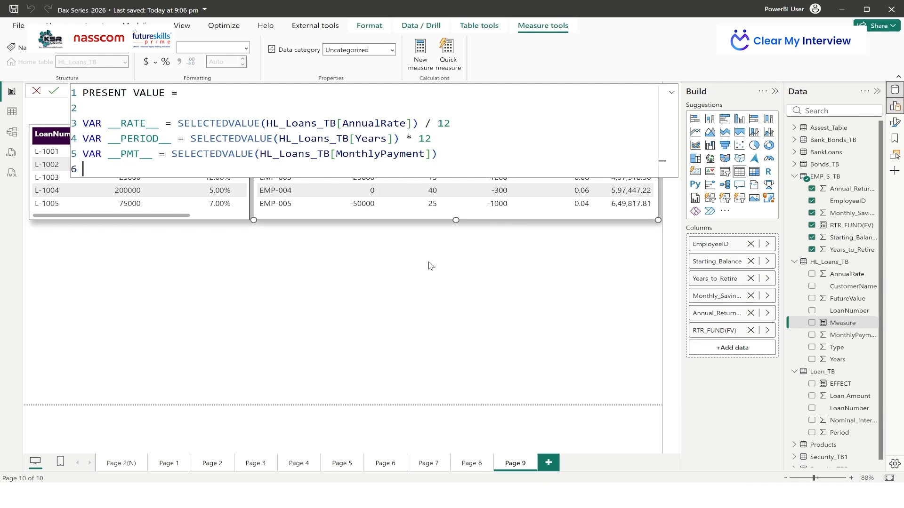
# Try declaring a variable __FV__ as SELECTEDVALUE(HL_Loans_TB[FutureValue])
pyautogui.write('VAR __FV__ = SELEC')
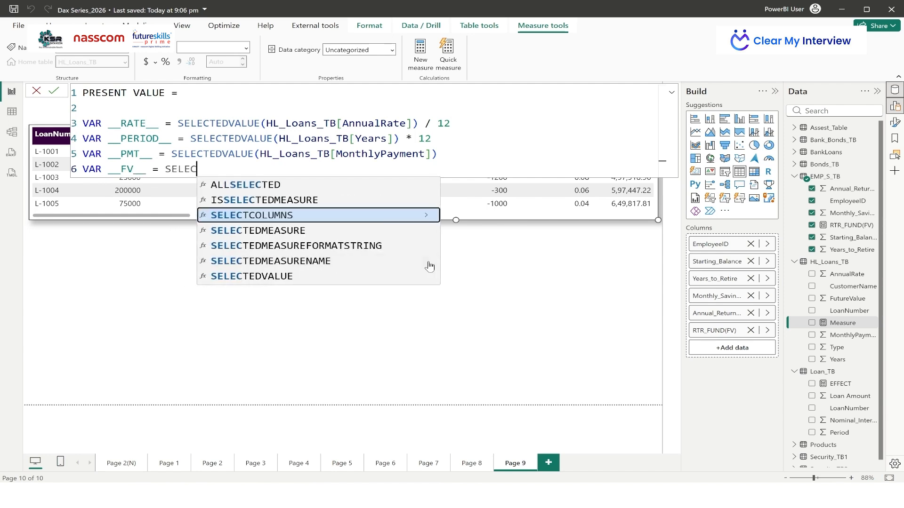
pyautogui.click(310, 277)
pyautogui.write('FUTU')
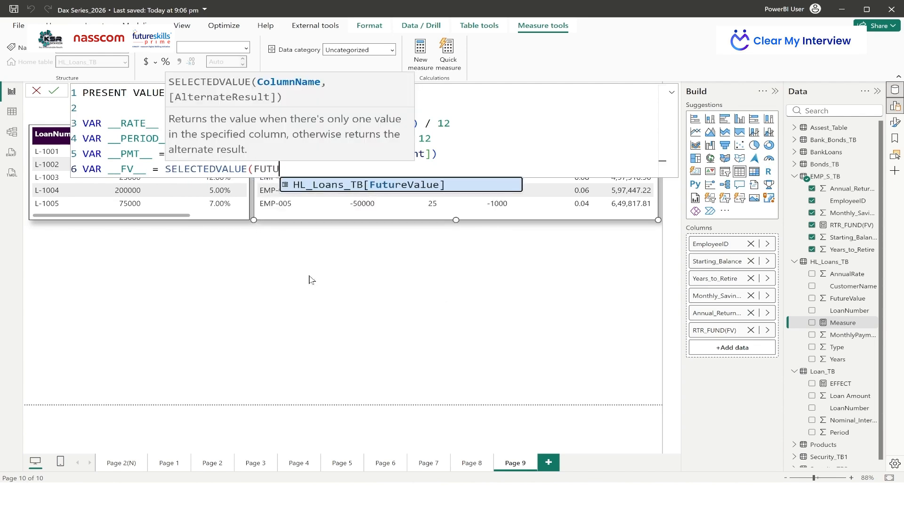
pyautogui.click(354, 184)
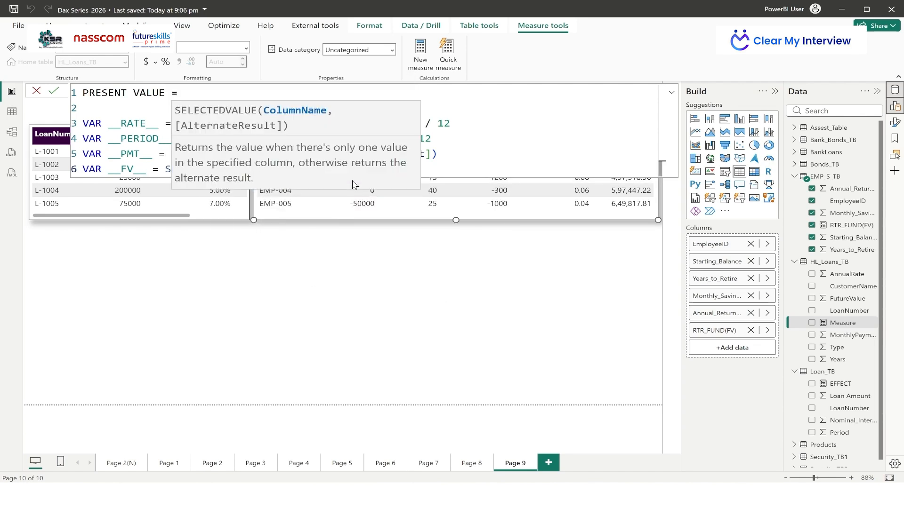
pyautogui.write(')')
pyautogui.press('Return')
# Replace the __FV__ line with a variable __TYPE__ defined as SELECTEDVALUE(HL_Loans_TB[Type])
pyautogui.press('Up')
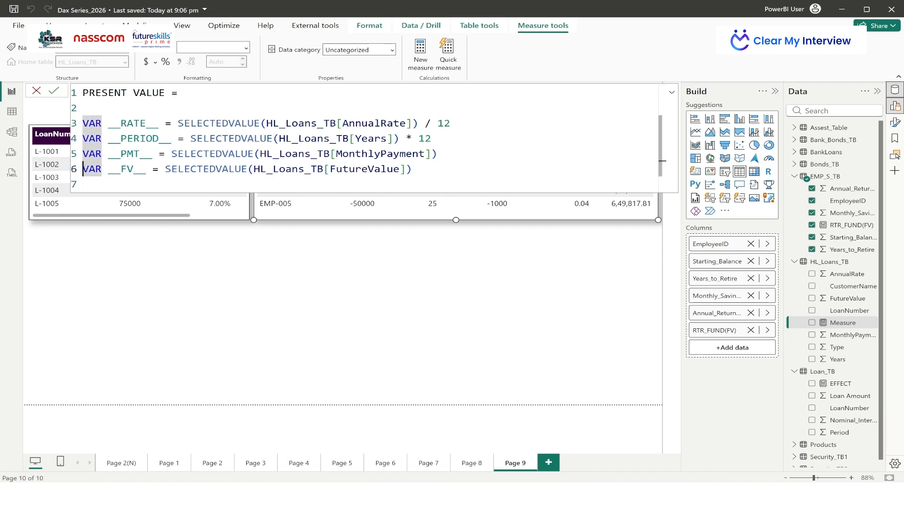
pyautogui.hotkey('shift', 'Down')
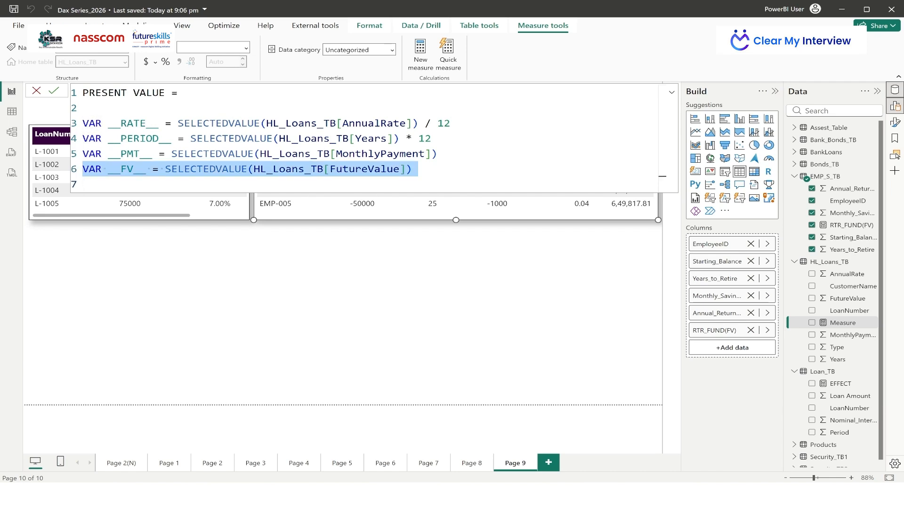
pyautogui.write('VAR')
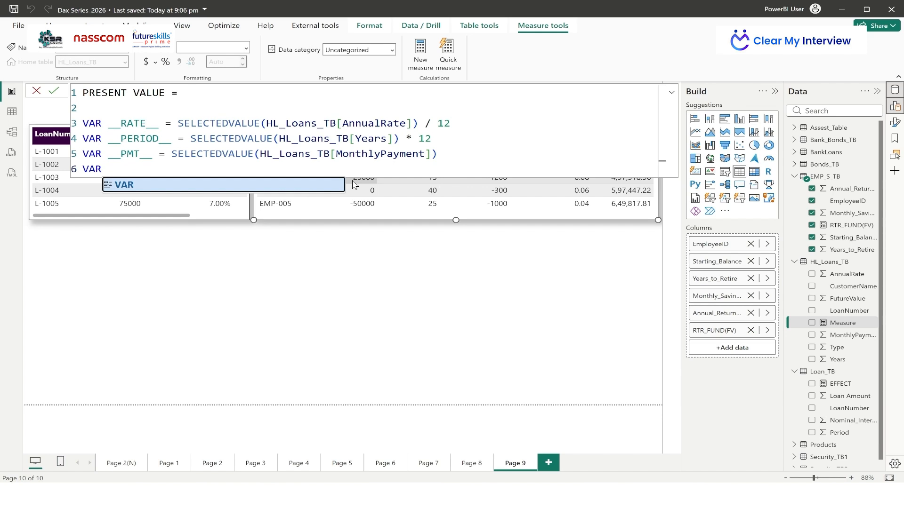
pyautogui.write(' __T')
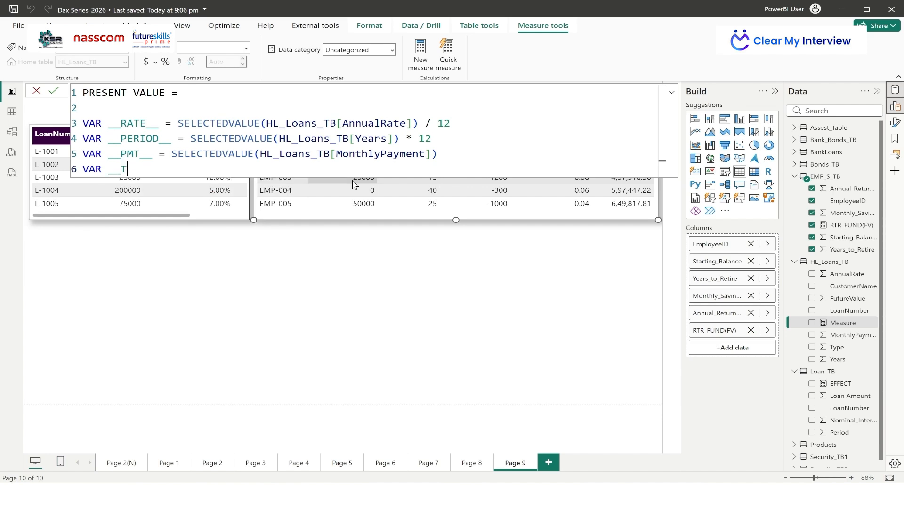
pyautogui.write('YPE__ = SELEC')
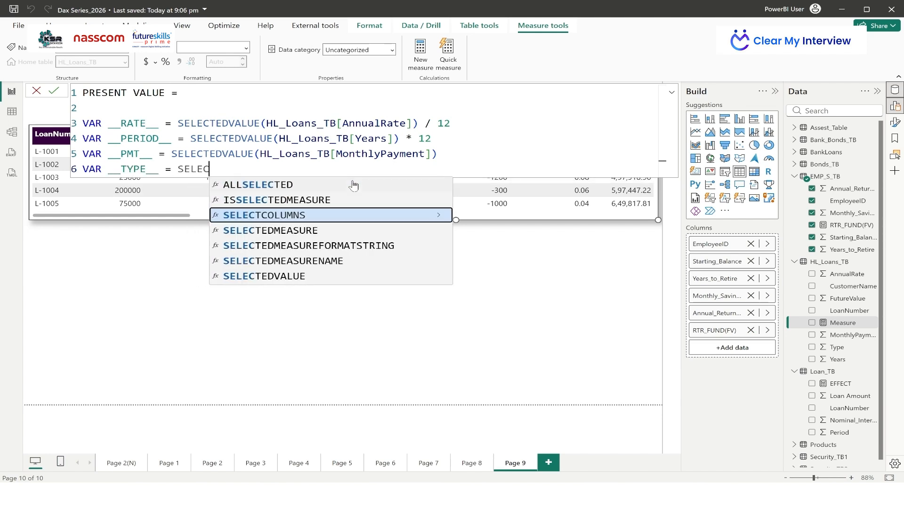
pyautogui.click(335, 280)
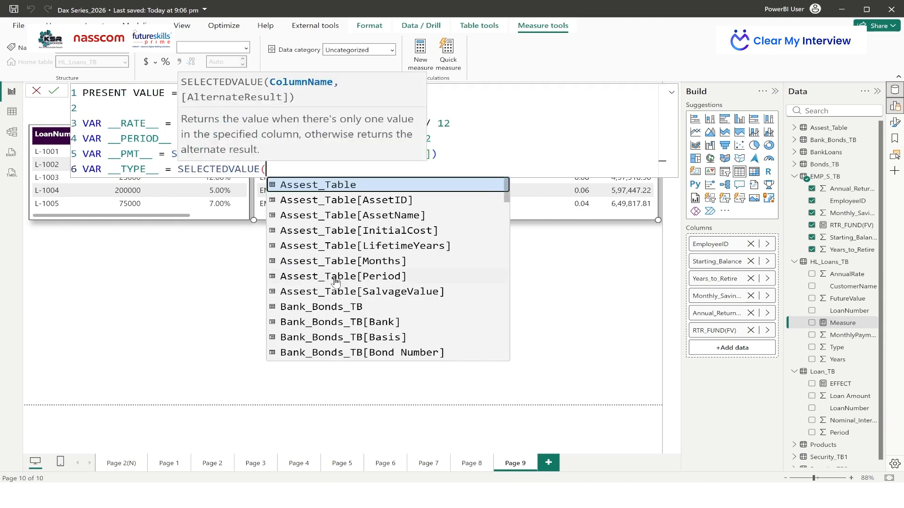
pyautogui.write('TYPE')
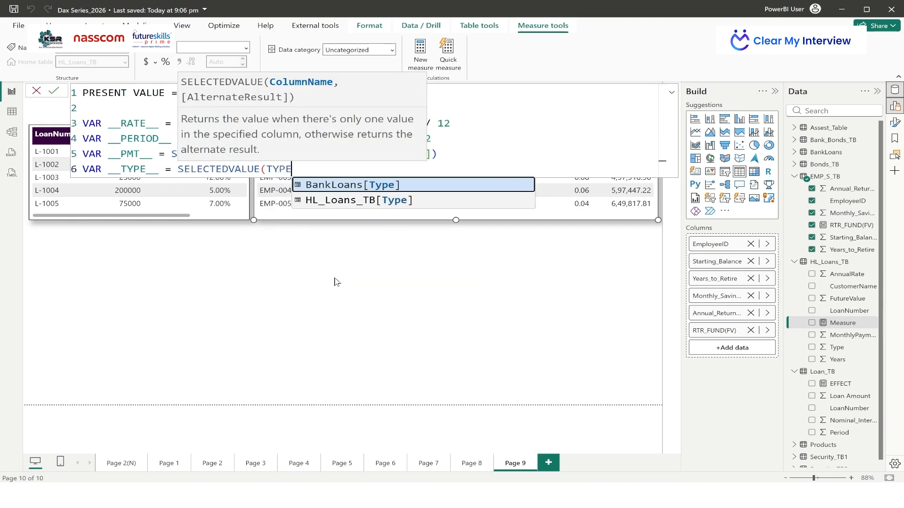
pyautogui.click(377, 202)
pyautogui.write(')')
pyautogui.press('Return')
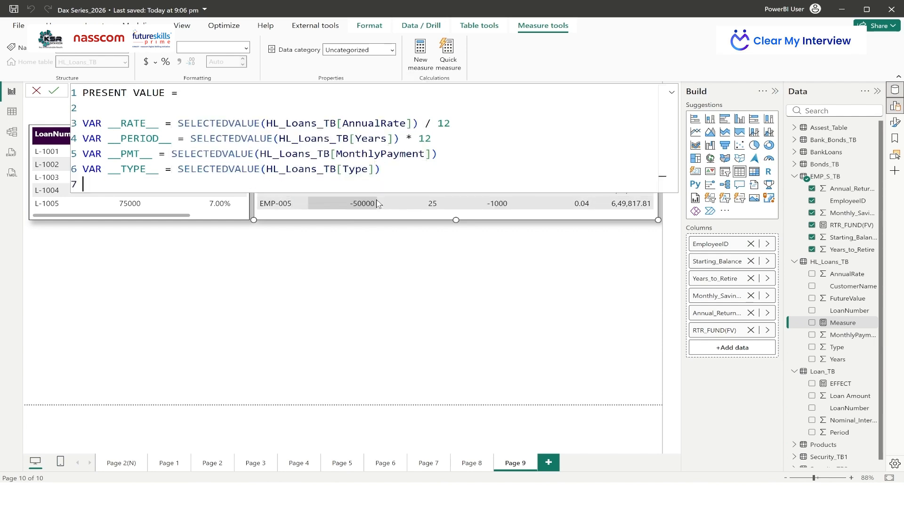
# Add a RETURN line below the variables and start a PV call with __RATE__ and __PERIOD__ as its first two arguments
pyautogui.press('Return')
pyautogui.write('RETU')
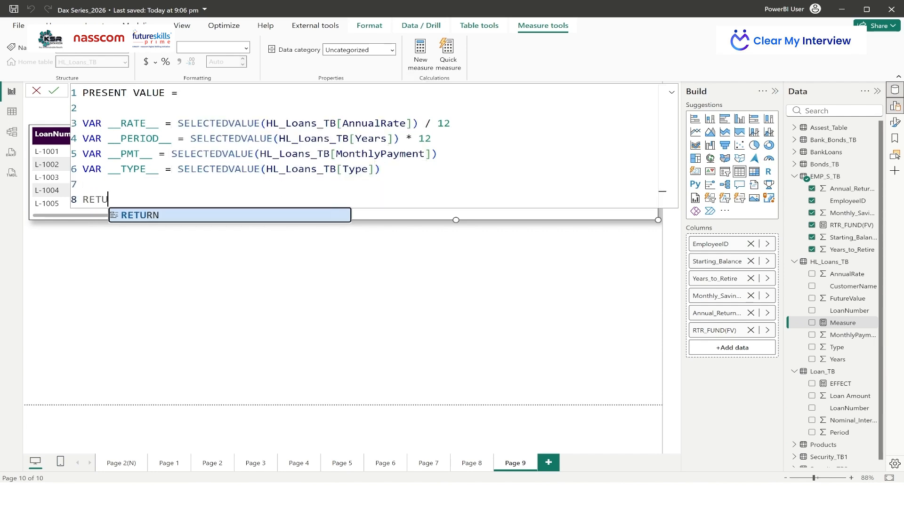
pyautogui.click(335, 218)
pyautogui.press('Return')
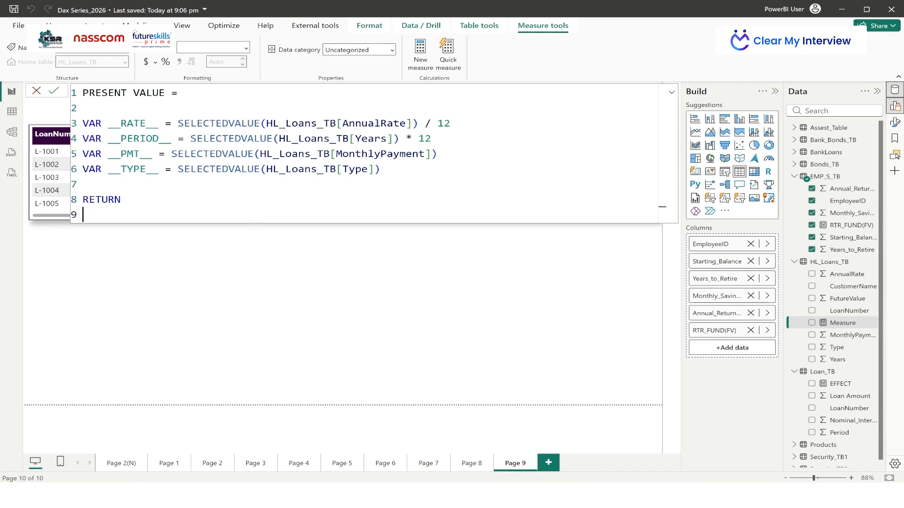
pyautogui.write('PV')
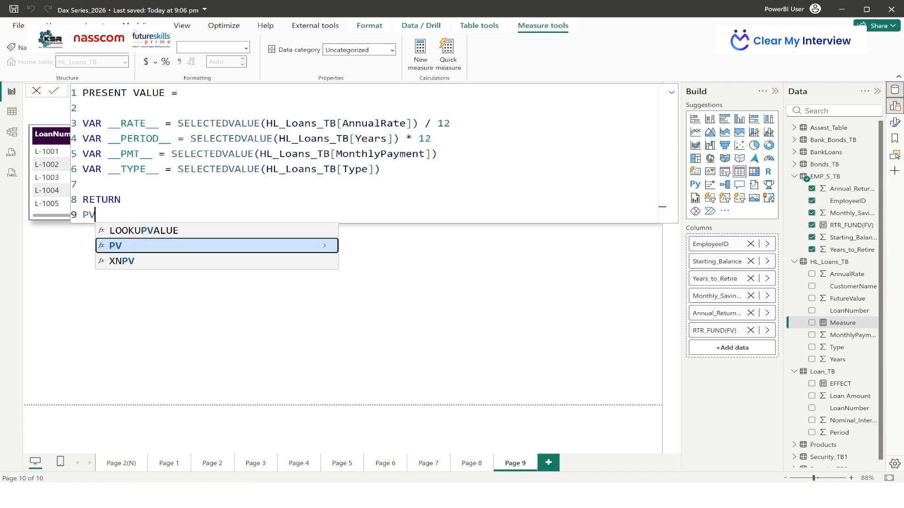
pyautogui.click(246, 242)
pyautogui.write('RATE')
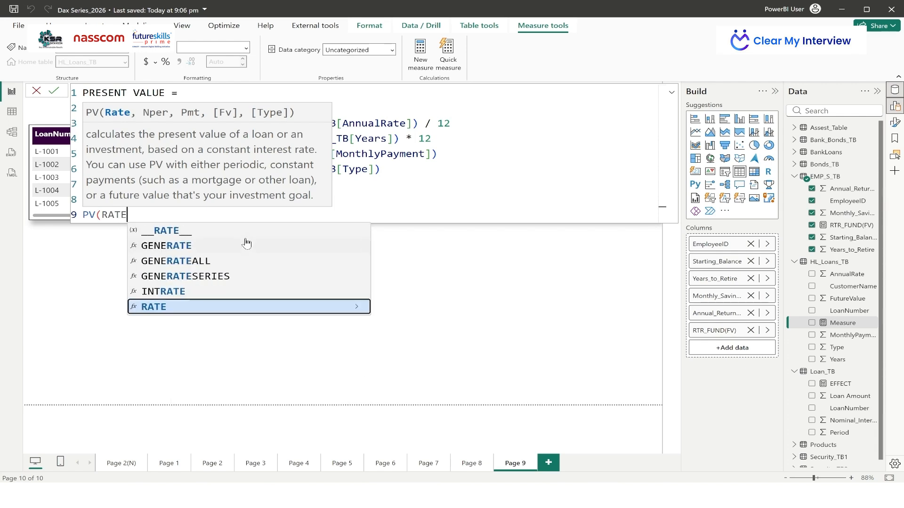
pyautogui.click(250, 235)
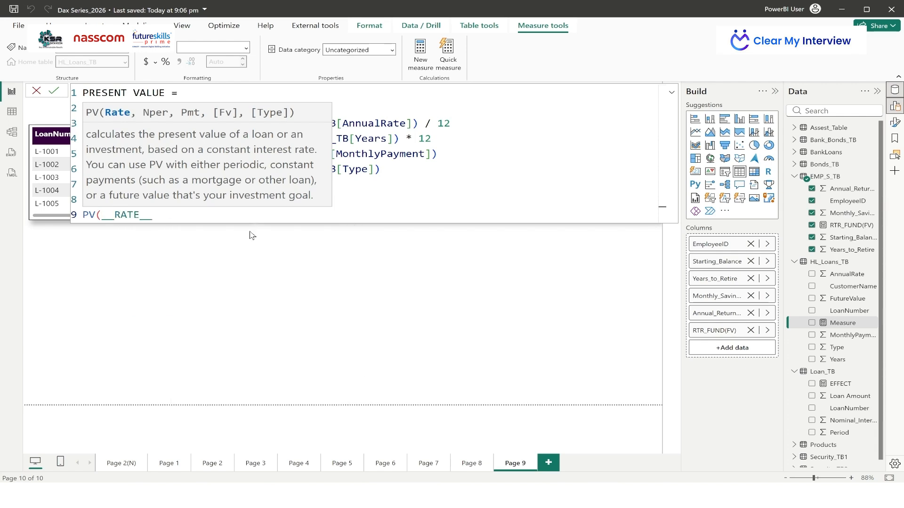
pyautogui.write(',PERI')
pyautogui.click(250, 235)
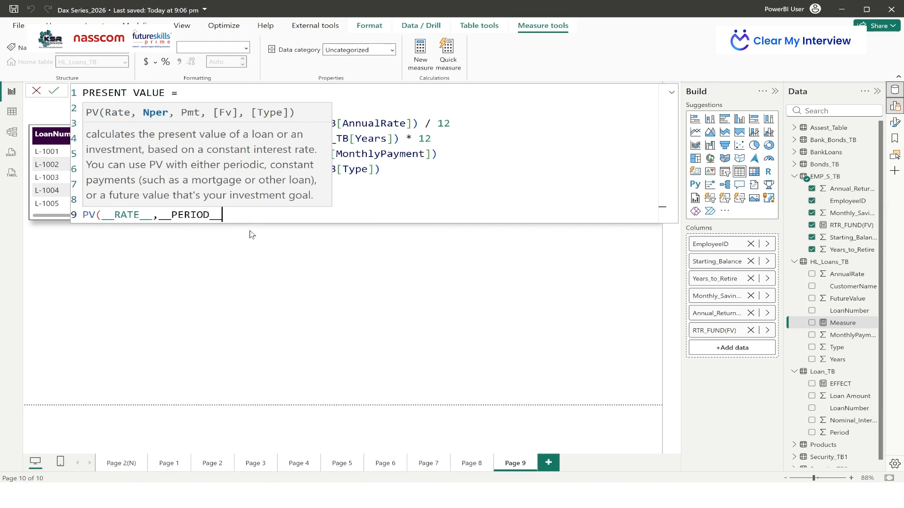
# Add the __PMT__ variable as the third argument of the PV call
pyautogui.write('<FV')
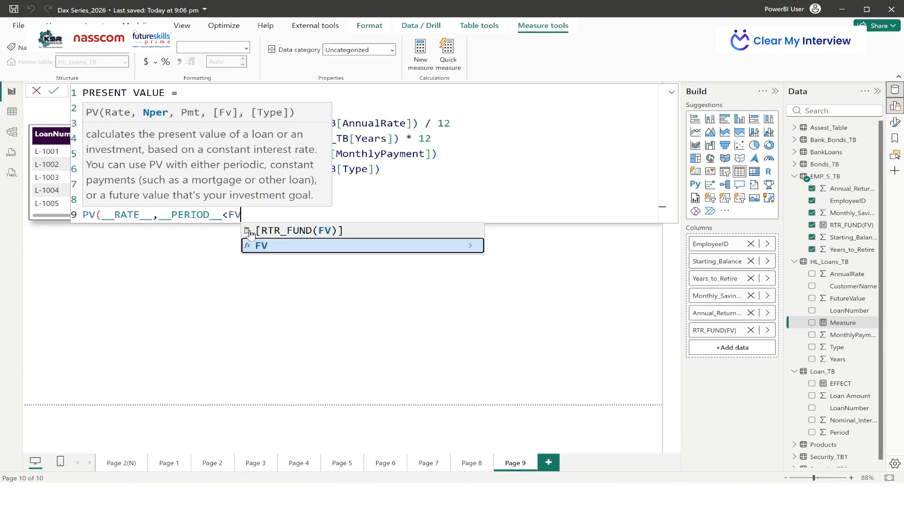
pyautogui.press('BackSpace')
pyautogui.press('BackSpace')
pyautogui.press('BackSpace')
pyautogui.write('PMT')
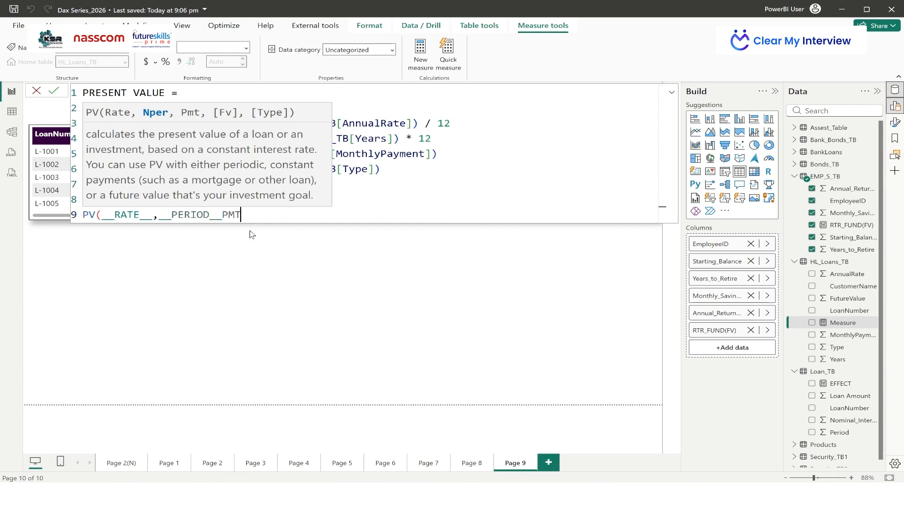
pyautogui.press('BackSpace')
pyautogui.press('BackSpace')
pyautogui.press('BackSpace')
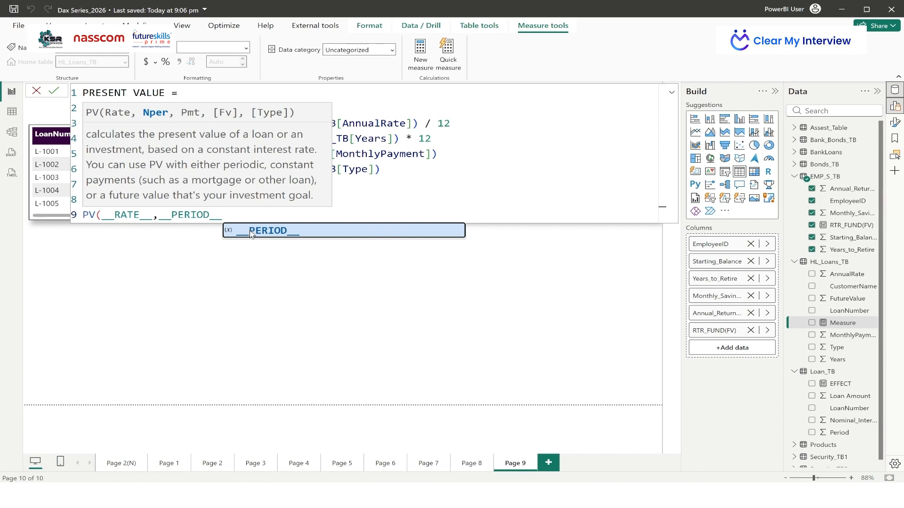
pyautogui.write(',PMT')
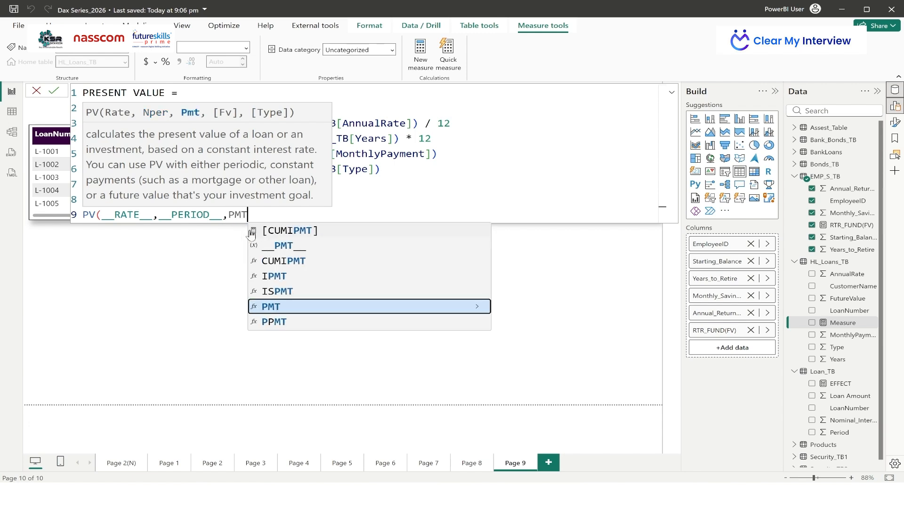
pyautogui.click(311, 246)
# Try __FV__ as the fourth PV argument and clear the name again, keeping the comma after __PMT__
pyautogui.write(',FV')
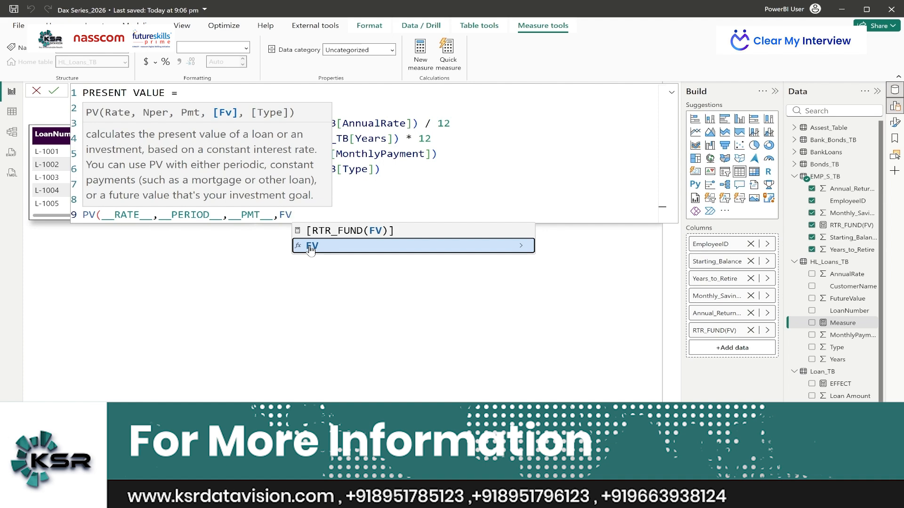
pyautogui.press('BackSpace')
pyautogui.press('BackSpace')
pyautogui.write('__')
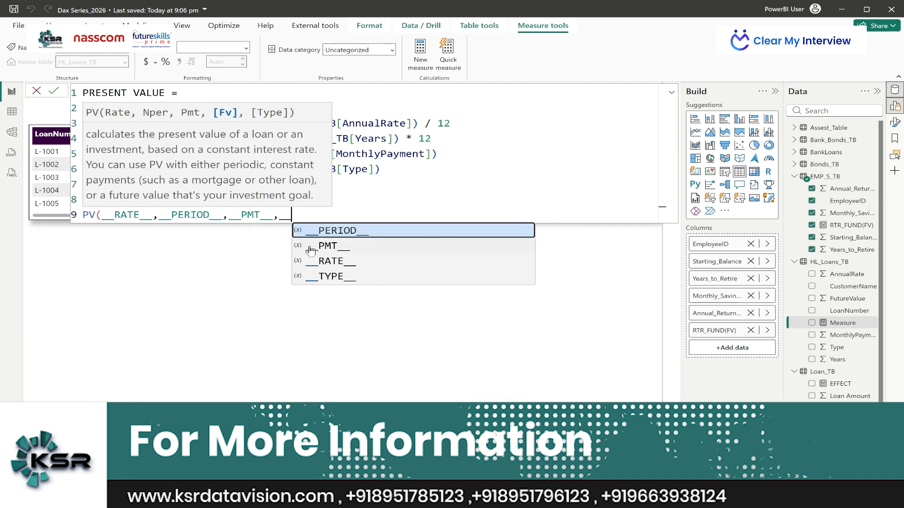
pyautogui.write('FV')
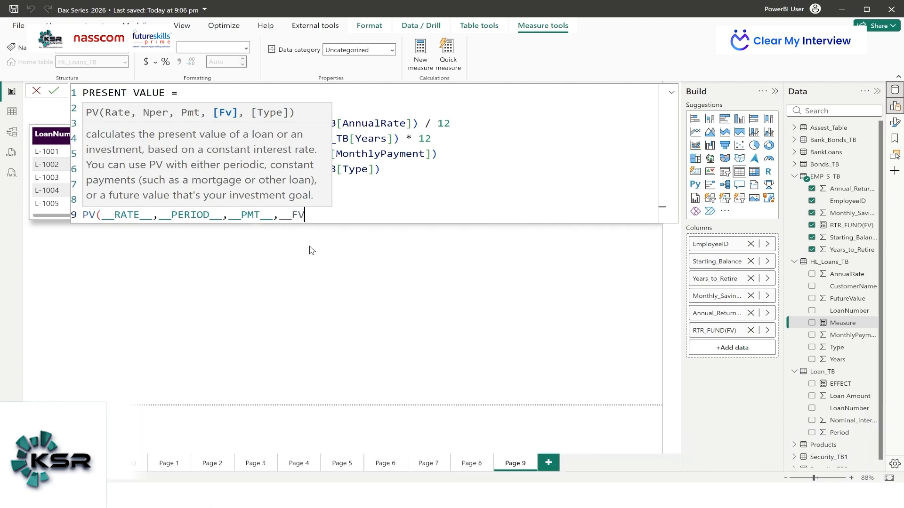
pyautogui.press('BackSpace')
pyautogui.press('BackSpace')
pyautogui.press('BackSpace')
pyautogui.press('BackSpace')
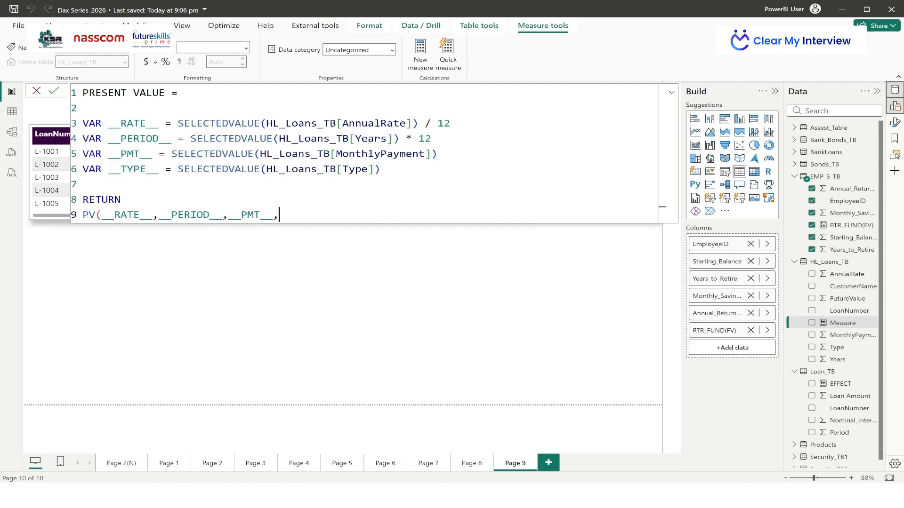
# Insert a variable __FV__ defined as SELECTEDVALUE(HL_Loans_TB[FutureValue]) between the __PMT__ and __TYPE__ lines
pyautogui.click(438, 153)
pyautogui.press('Return')
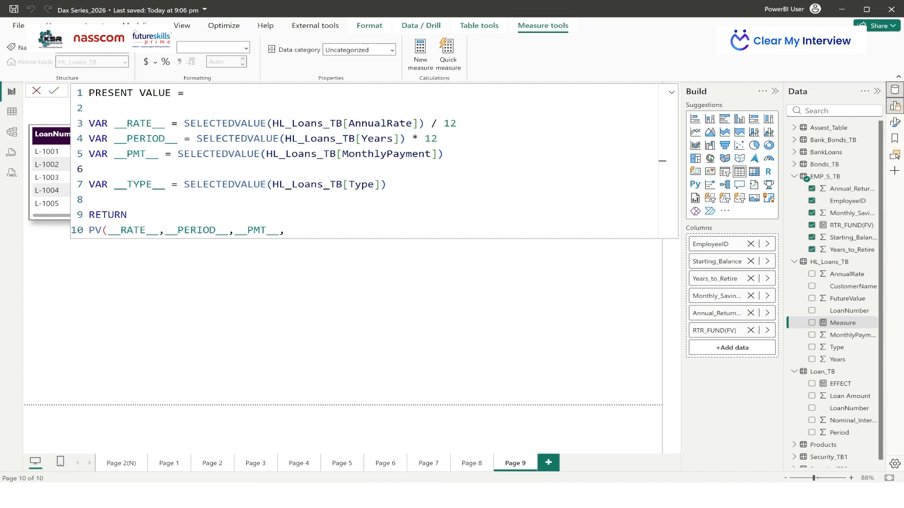
pyautogui.write('VAR __FV__ = SELEC')
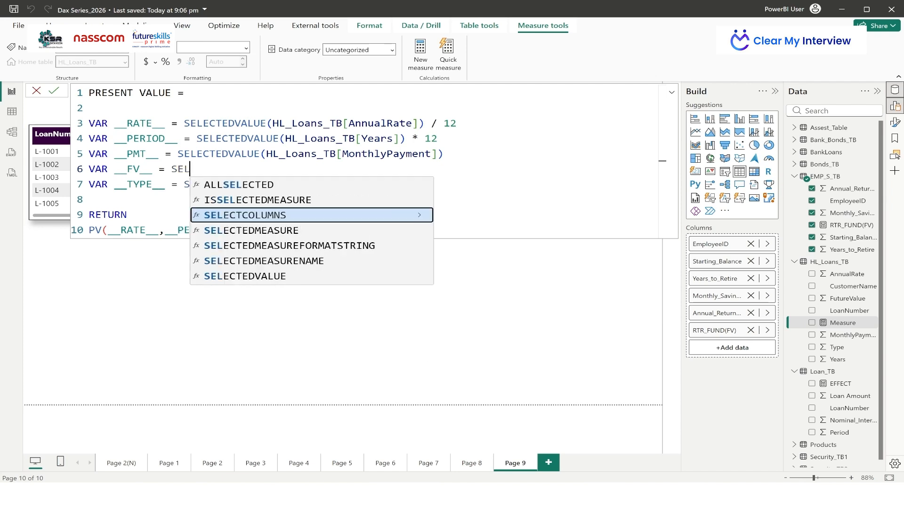
pyautogui.click(295, 277)
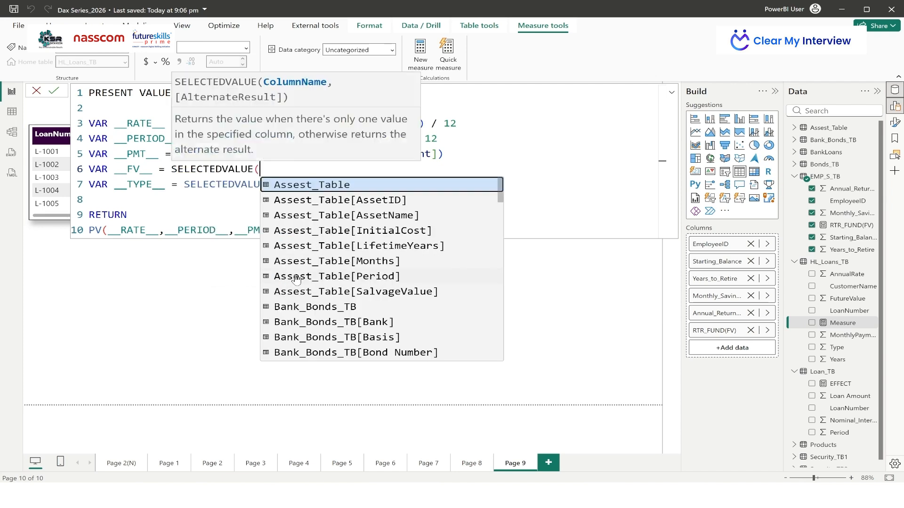
pyautogui.write('FV')
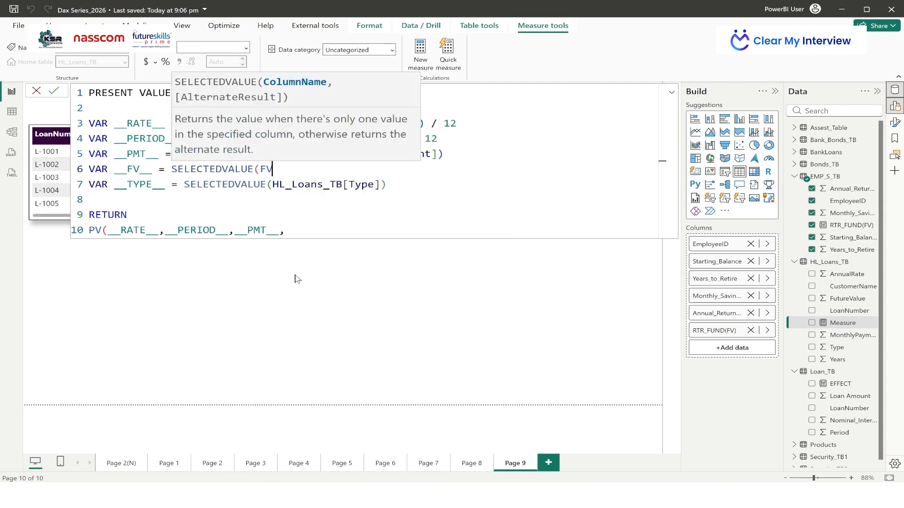
pyautogui.press('BackSpace')
pyautogui.press('BackSpace')
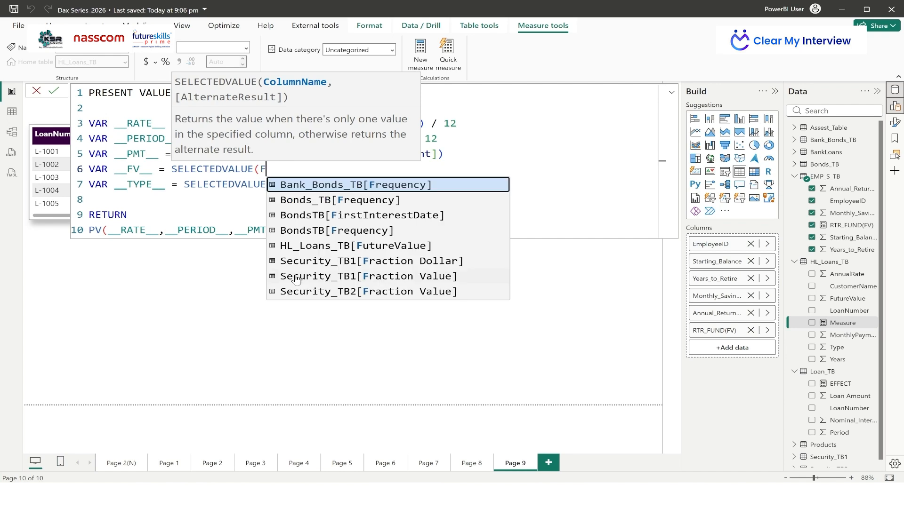
pyautogui.write('HSL')
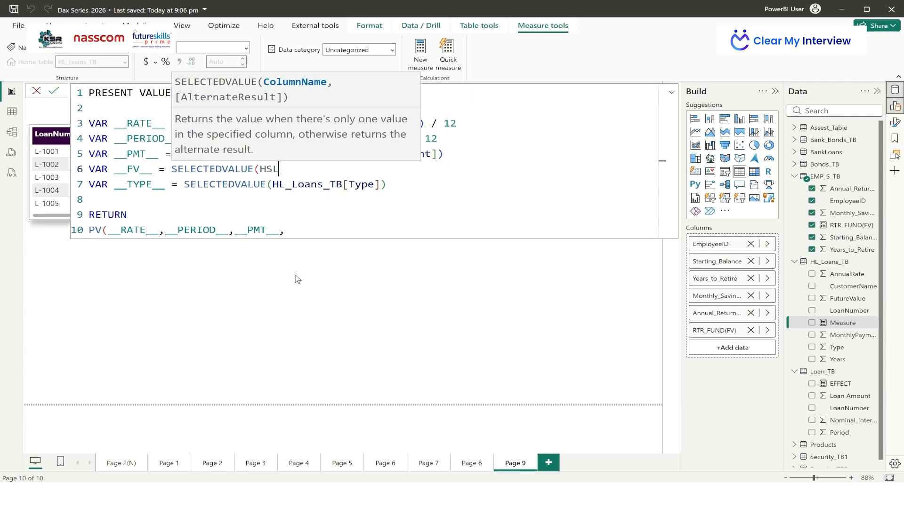
pyautogui.press('BackSpace')
pyautogui.press('BackSpace')
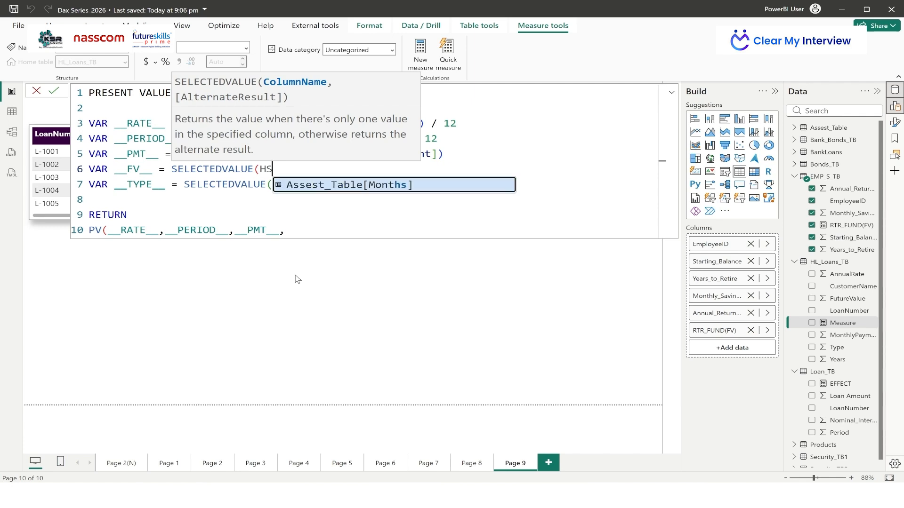
pyautogui.write('L')
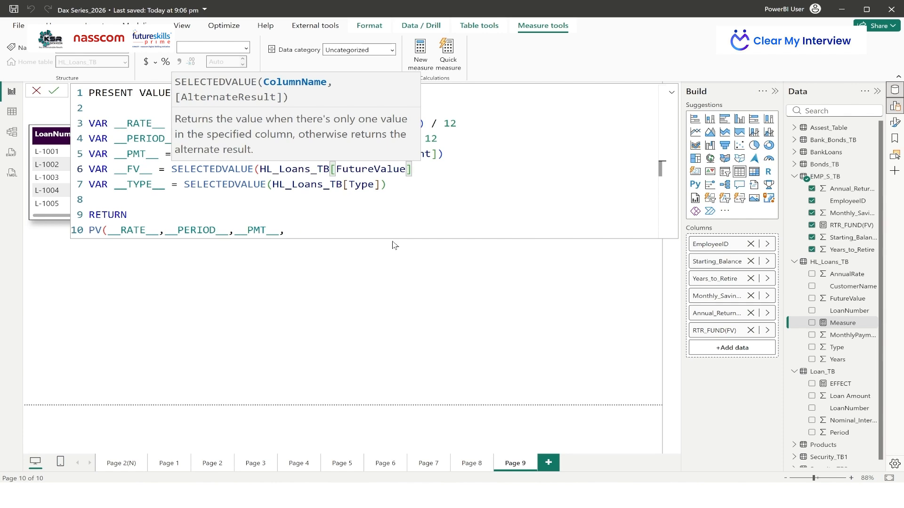
pyautogui.write(')')
# Complete the PV call with __FV__ and __TYPE__ as the last arguments, commit the PRESENT VALUE measure and collapse the formula editor
pyautogui.click(661, 222)
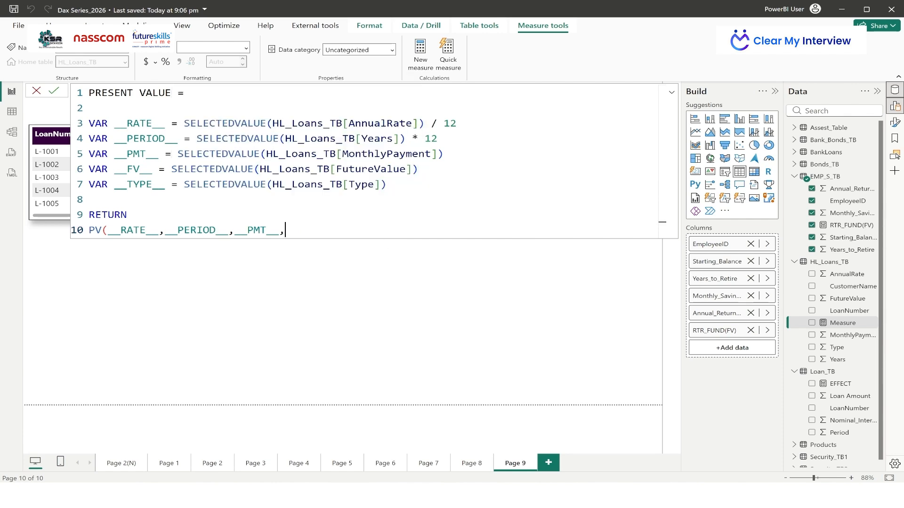
pyautogui.write('FV')
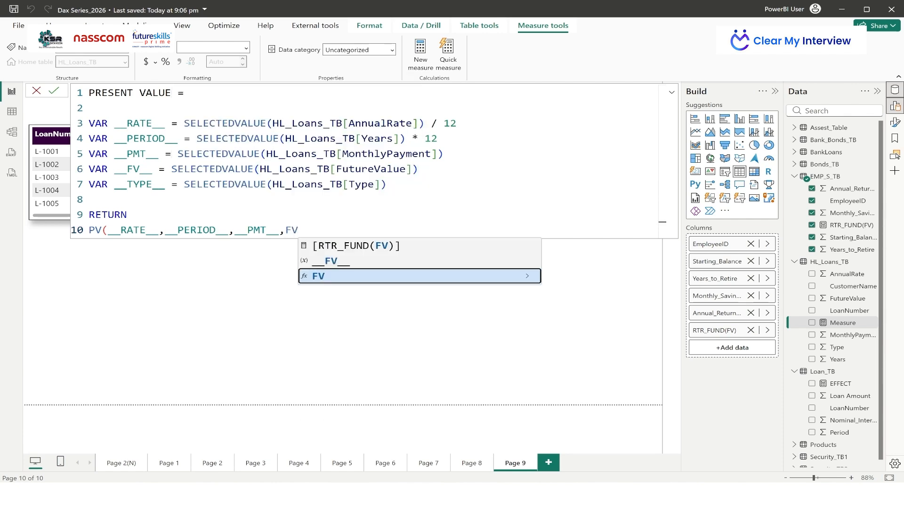
pyautogui.click(362, 263)
pyautogui.write(',TYPE')
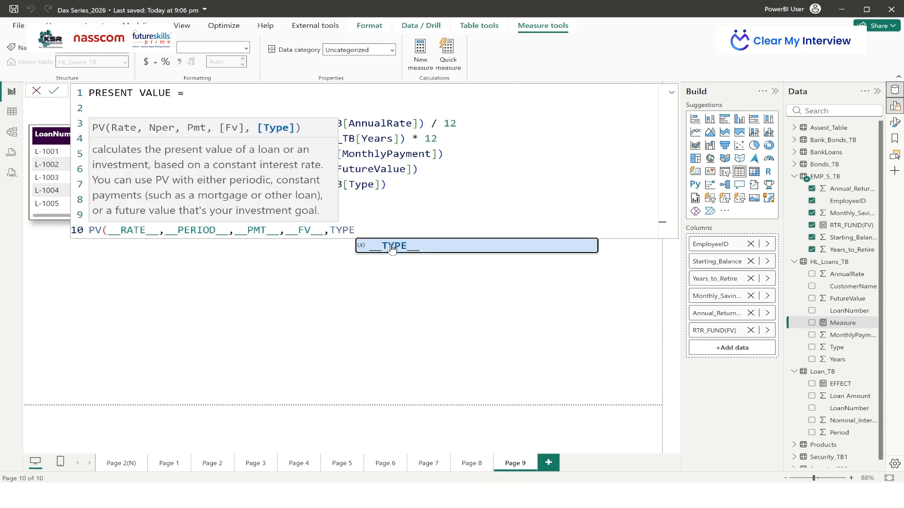
pyautogui.click(392, 247)
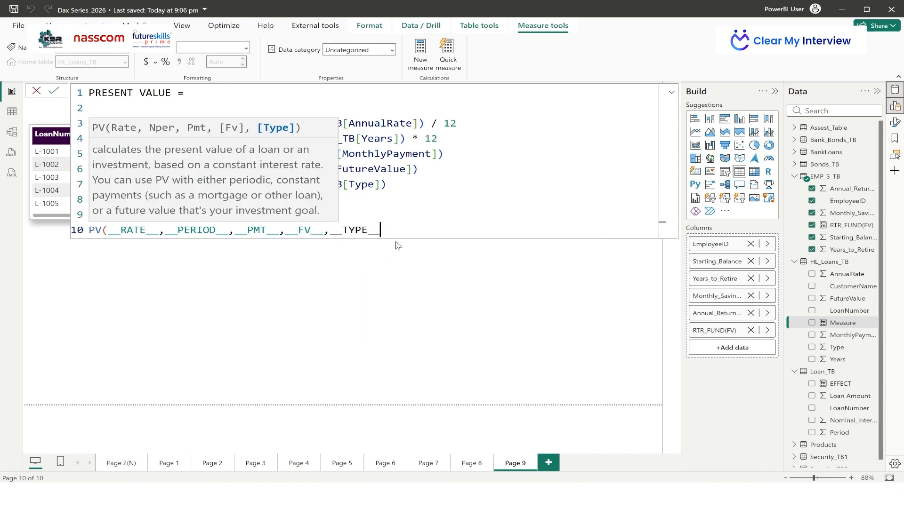
pyautogui.write(')')
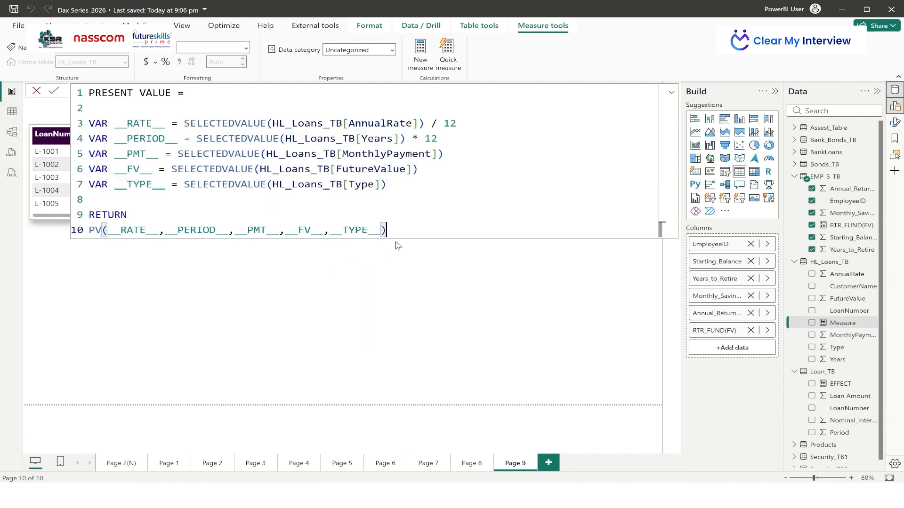
pyautogui.click(55, 91)
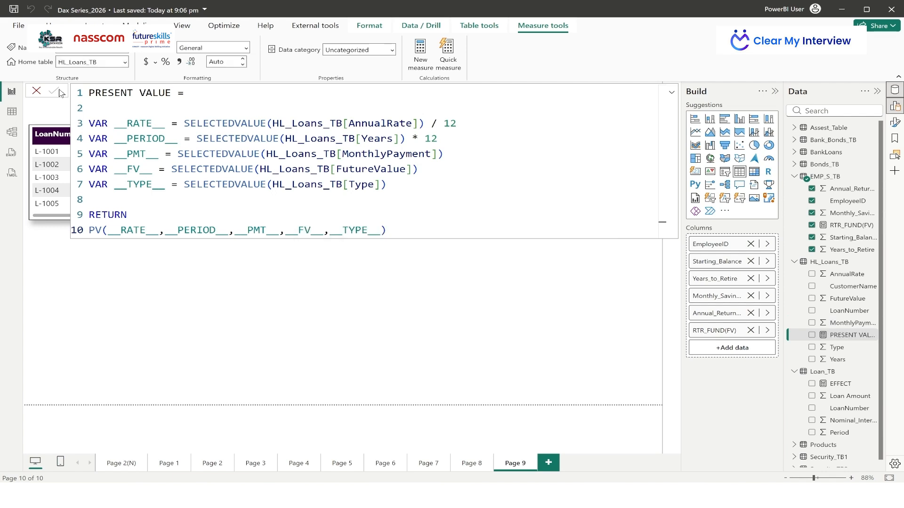
pyautogui.click(672, 92)
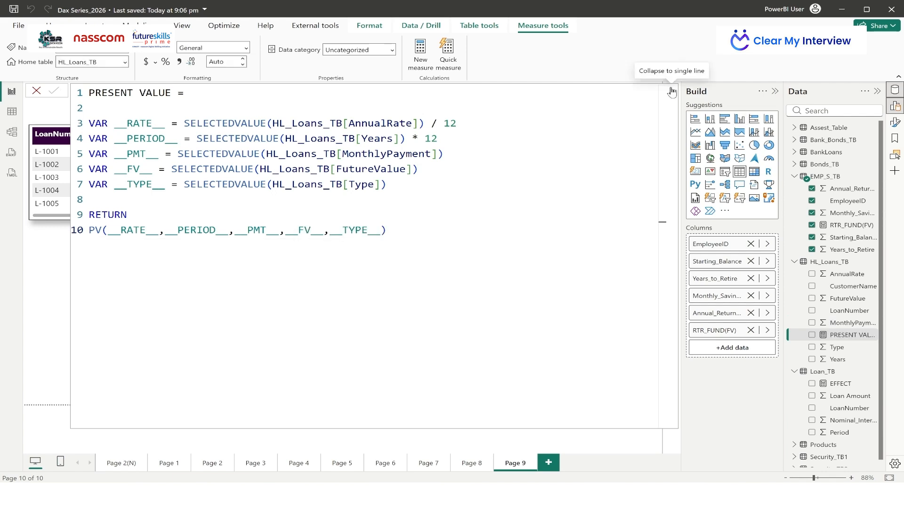
pyautogui.click(672, 92)
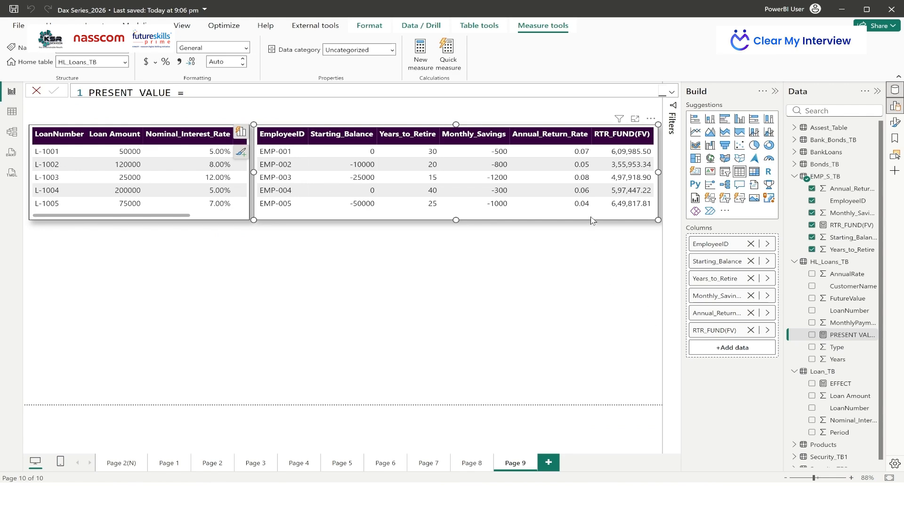
# Paste a copy of the employee retirement table below the two existing tables and remove all its columns
pyautogui.hotkey('ctrl', 'v')
pyautogui.moveTo(657, 121); pyautogui.dragTo(552, 229)
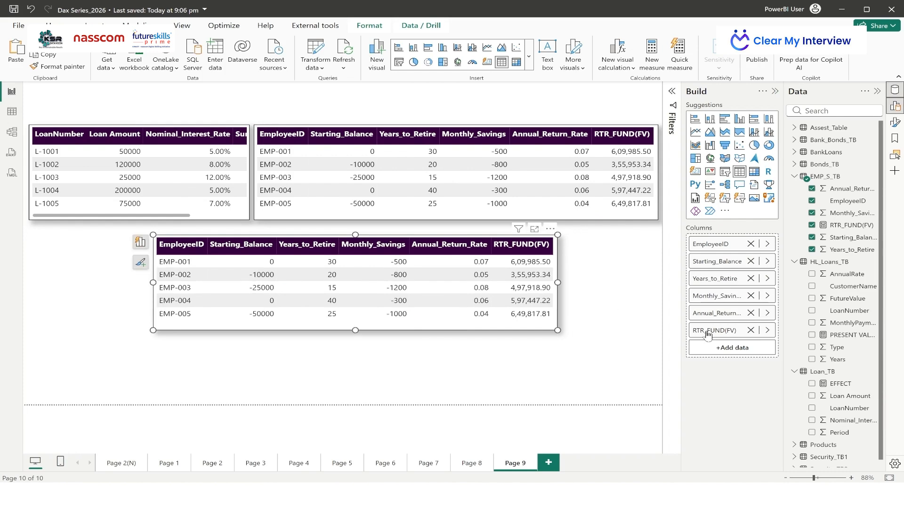
pyautogui.click(750, 330)
pyautogui.click(750, 312)
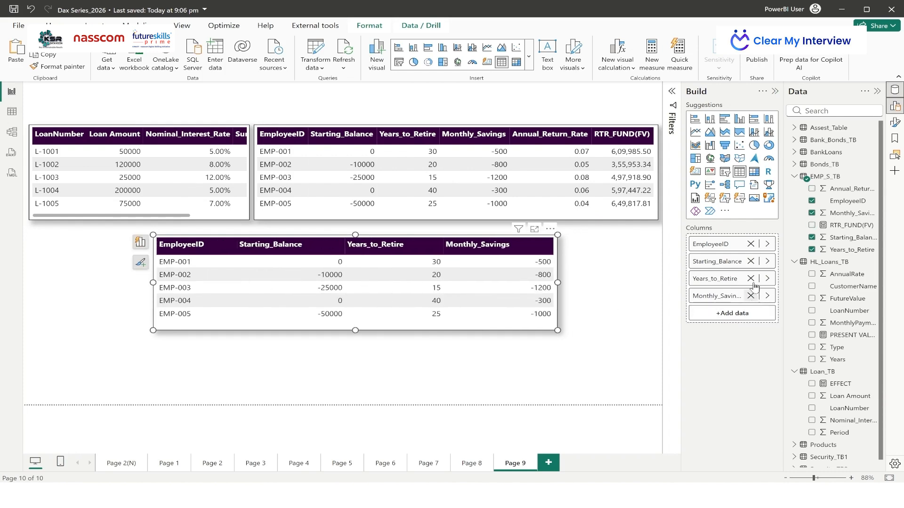
pyautogui.click(750, 296)
pyautogui.click(750, 278)
pyautogui.click(750, 260)
pyautogui.click(750, 244)
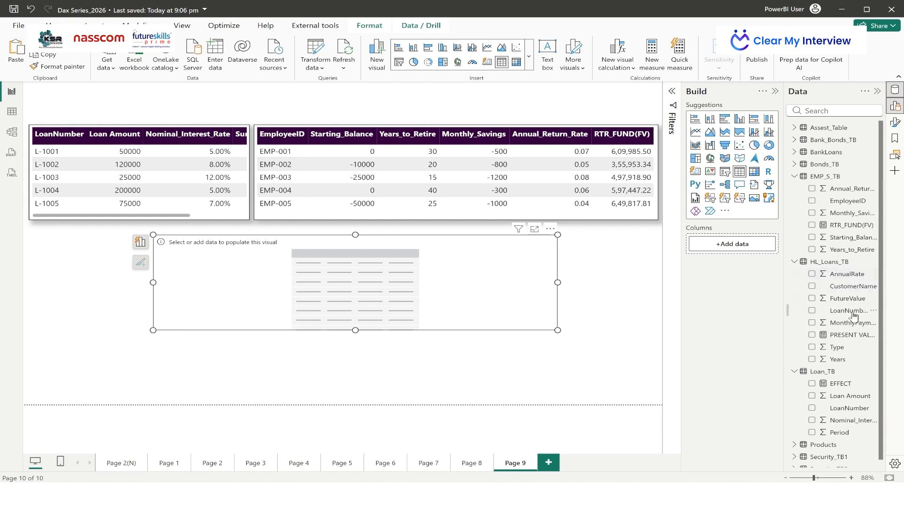
# Fill the empty table with the LoanNumber, CustomerName, Years, MonthlyPayment and PRESENT VALUE fields from HL_Loans_TB
pyautogui.moveTo(849, 311); pyautogui.dragTo(737, 252)
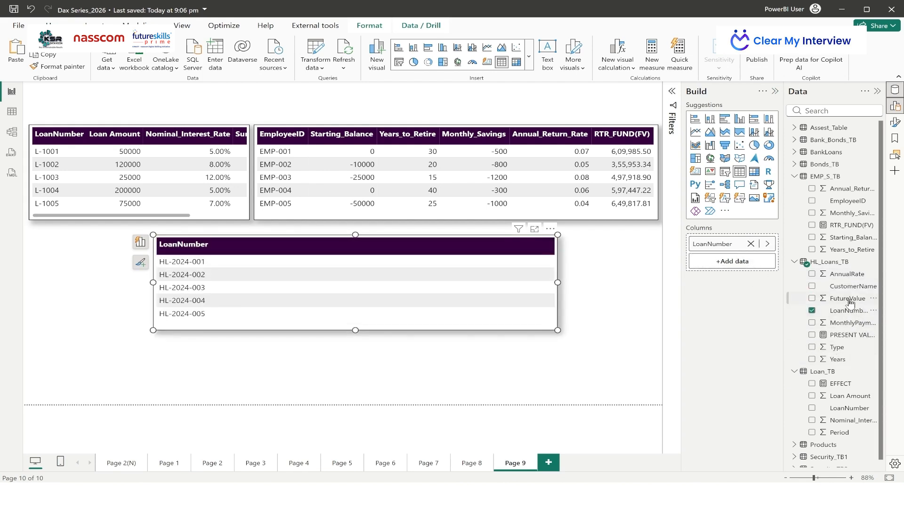
pyautogui.moveTo(852, 290); pyautogui.dragTo(757, 282)
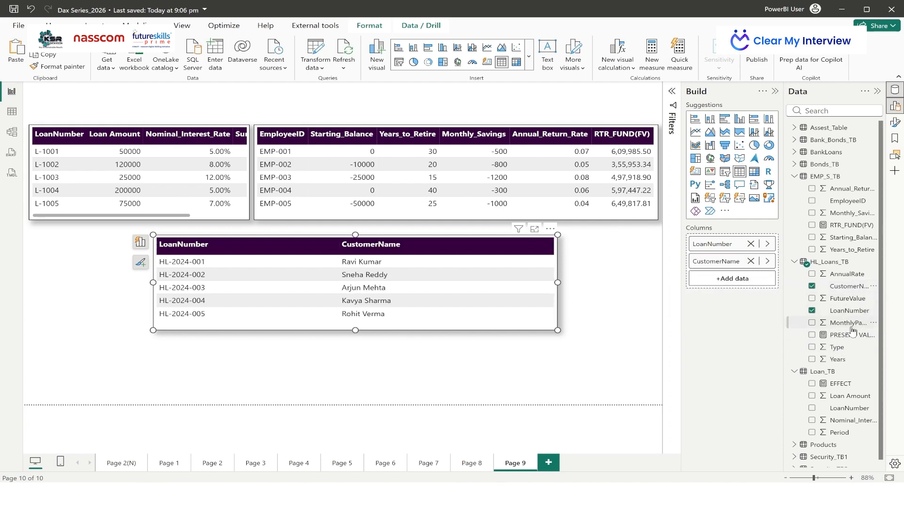
pyautogui.moveTo(846, 352); pyautogui.dragTo(737, 286)
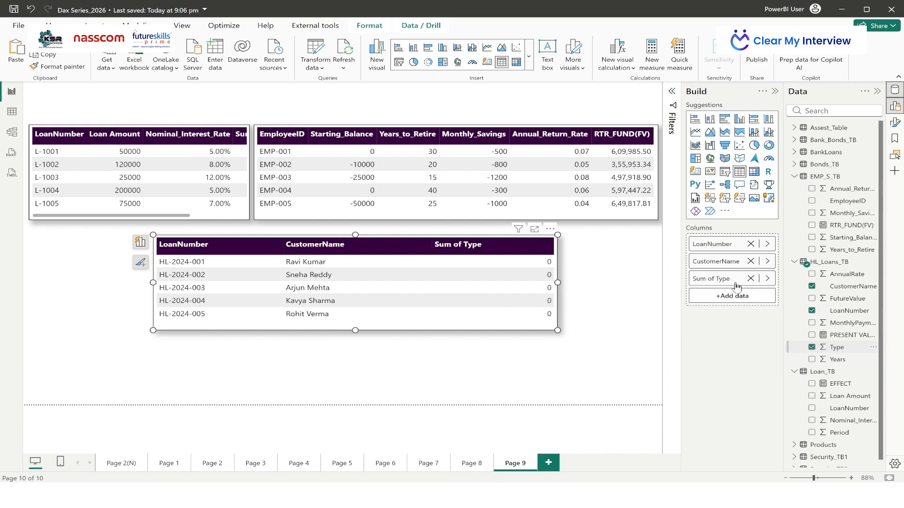
pyautogui.click(751, 279)
pyautogui.moveTo(817, 364); pyautogui.dragTo(735, 289)
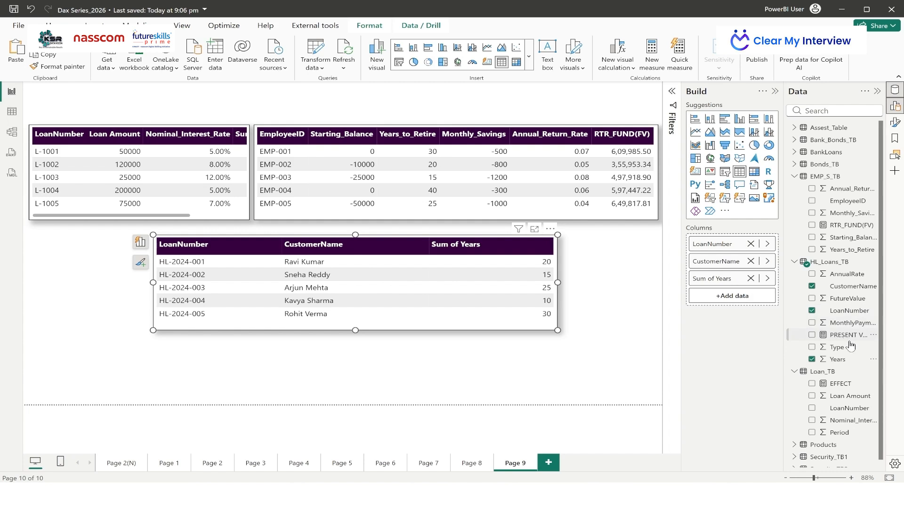
pyautogui.moveTo(847, 324); pyautogui.dragTo(749, 315)
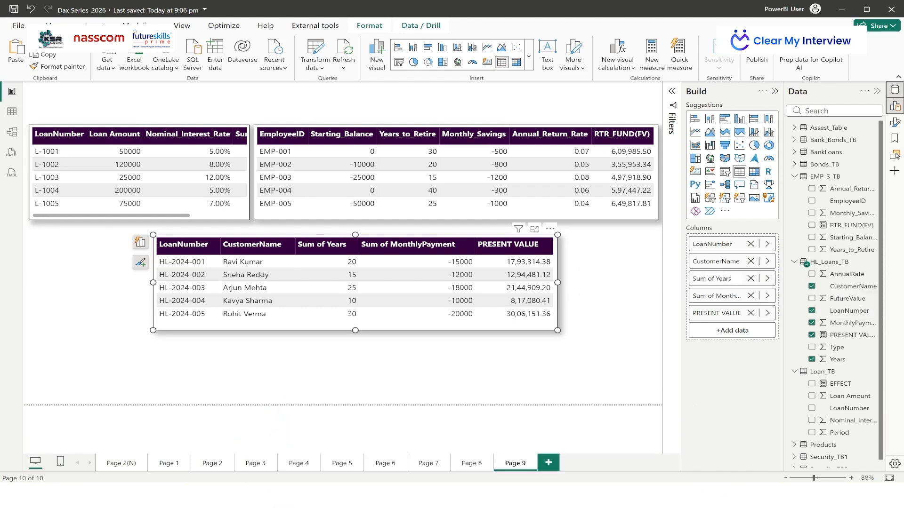
# Rename the table's Sum of Years column to Years and its Sum of MonthlyPayment column to MonthlyPayment
pyautogui.press('BackSpace')
pyautogui.press('BackSpace')
pyautogui.press('BackSpace')
pyautogui.press('BackSpace')
pyautogui.press('BackSpace')
pyautogui.press('BackSpace')
pyautogui.press('Return')
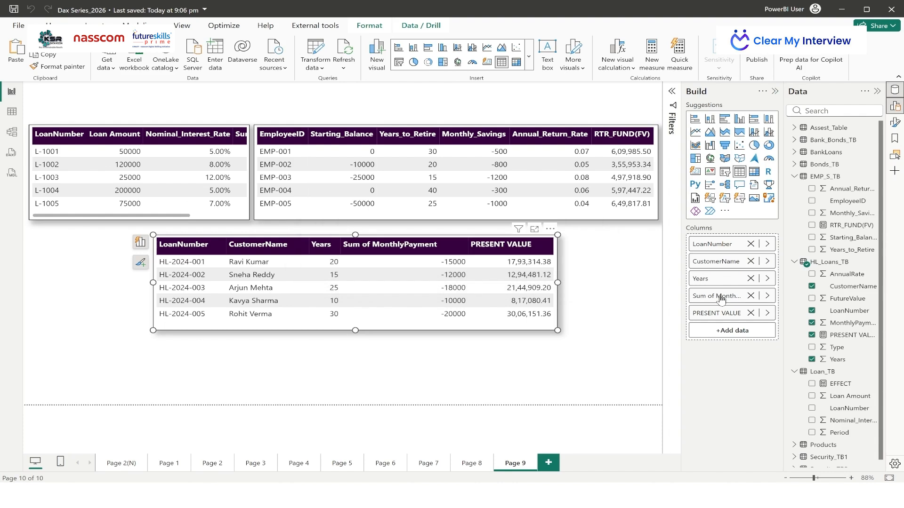
pyautogui.doubleClick(721, 296)
pyautogui.press('Left')
pyautogui.press('Left')
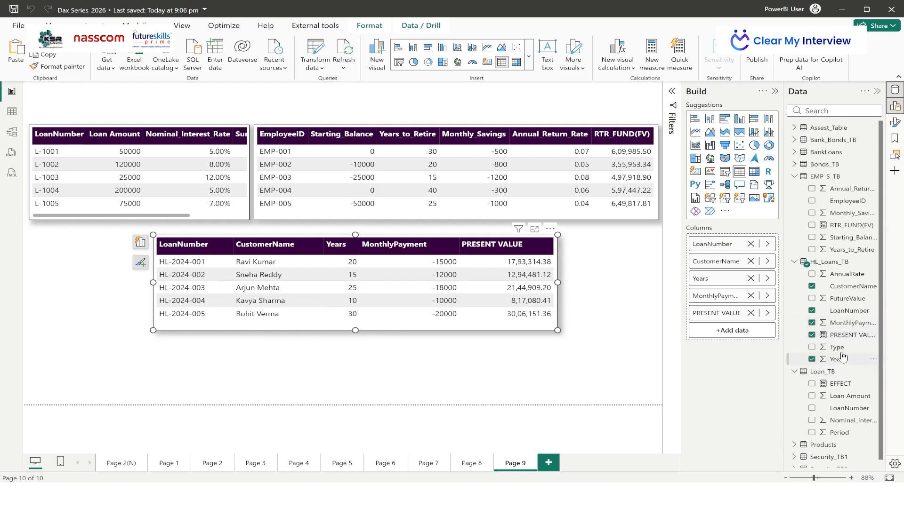
# Add the AnnualRate field between MonthlyPayment and PRESENT VALUE and strip "Sum of" from its column name
pyautogui.moveTo(845, 273); pyautogui.dragTo(721, 308)
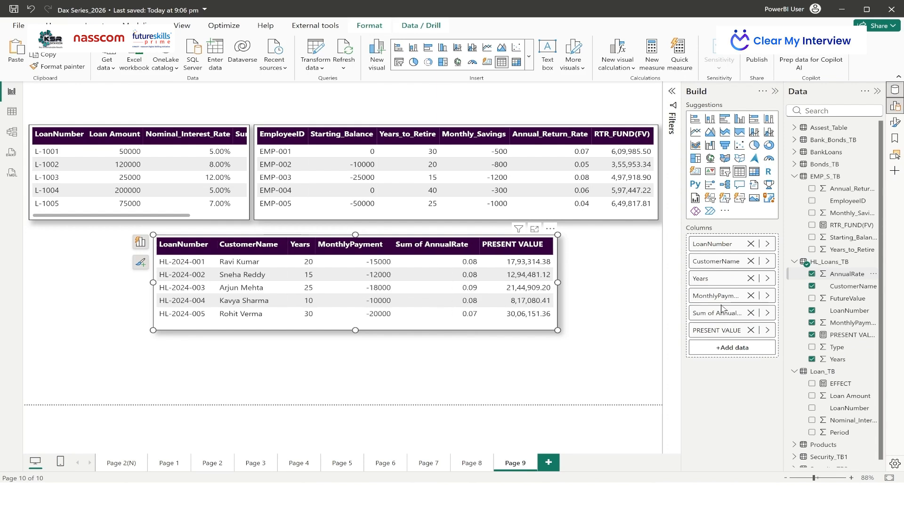
pyautogui.doubleClick(718, 311)
pyautogui.press('BackSpace')
pyautogui.press('BackSpace')
pyautogui.press('BackSpace')
pyautogui.press('BackSpace')
pyautogui.press('BackSpace')
pyautogui.press('BackSpace')
pyautogui.press('BackSpace')
pyautogui.press('Return')
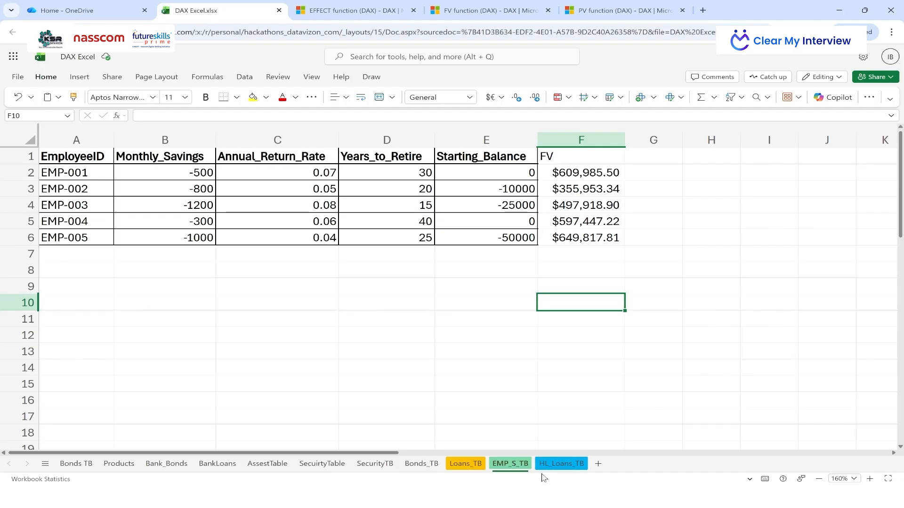
# Switch to the DAX Excel workbook and enter the header PV in cell H1 of the HL_Loans_TB sheet
pyautogui.click(560, 463)
pyautogui.click(572, 158)
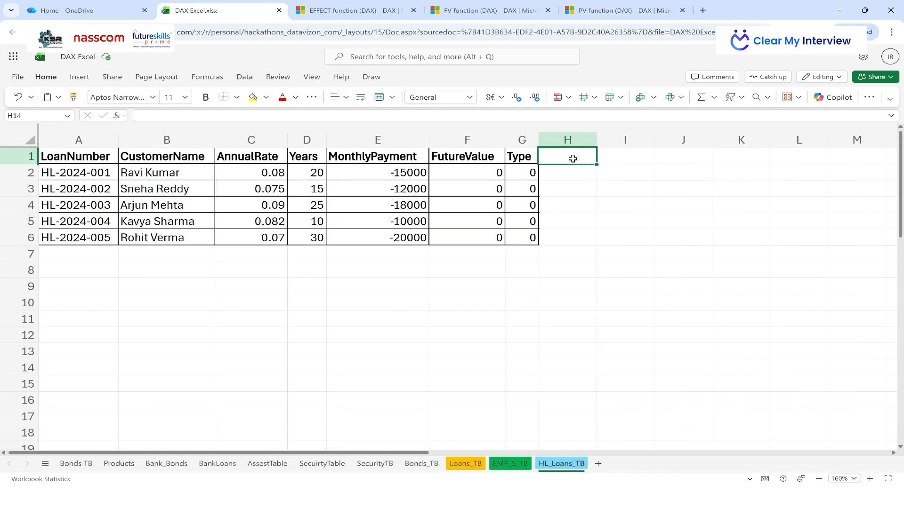
pyautogui.write('PV')
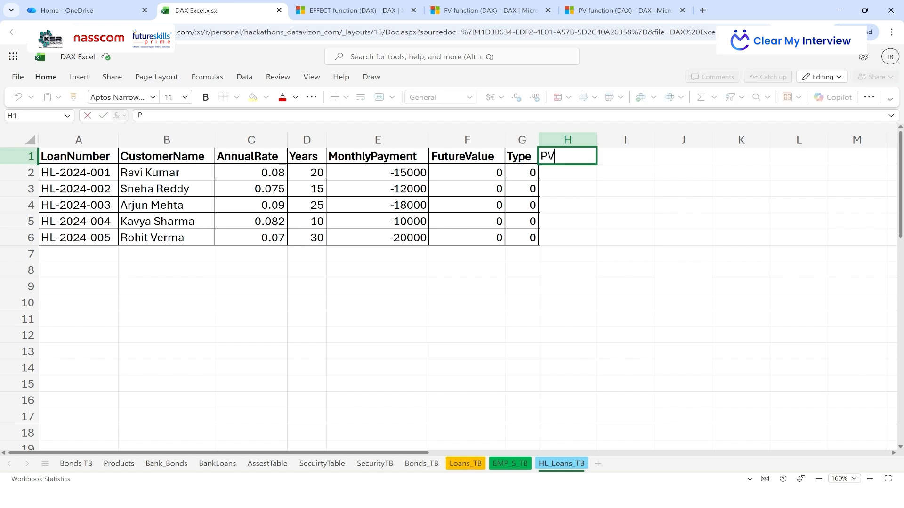
pyautogui.click(579, 175)
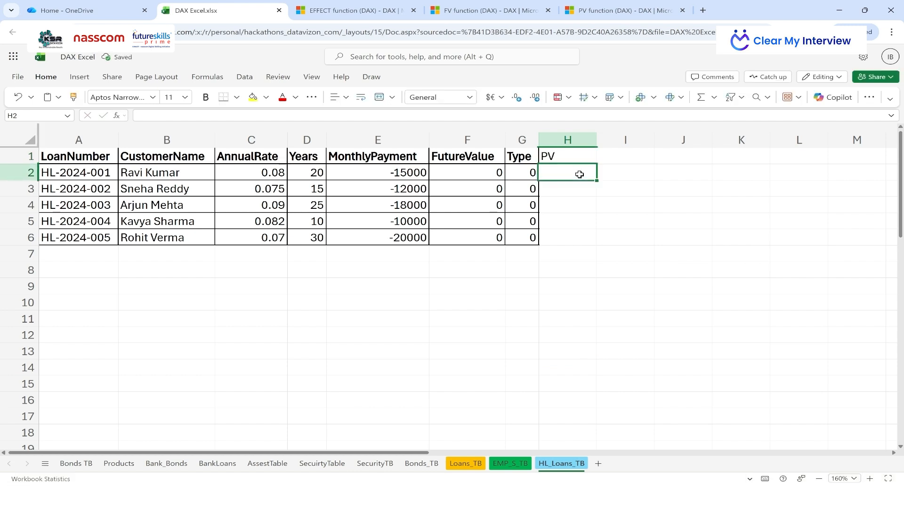
# Start a PV formula in cell H2 with C2/12 as the rate and D2*12 as the number of periods
pyautogui.write('=PV')
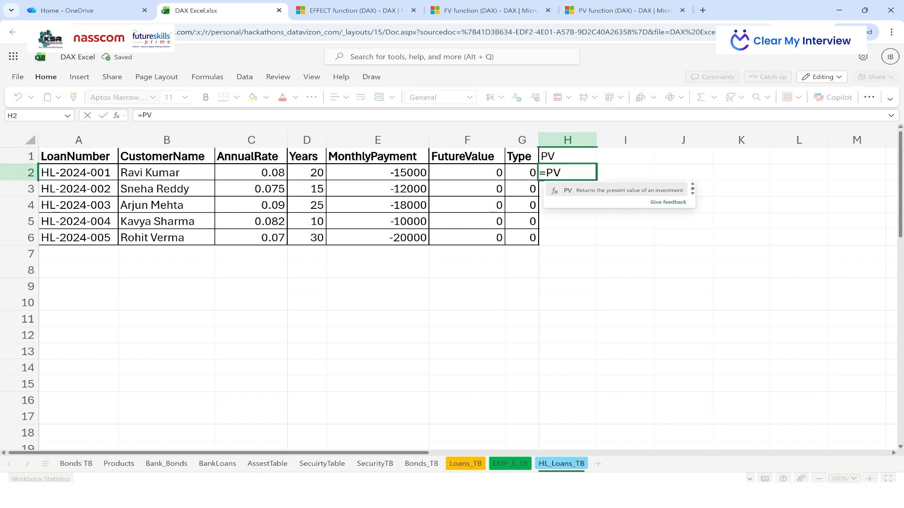
pyautogui.write('(')
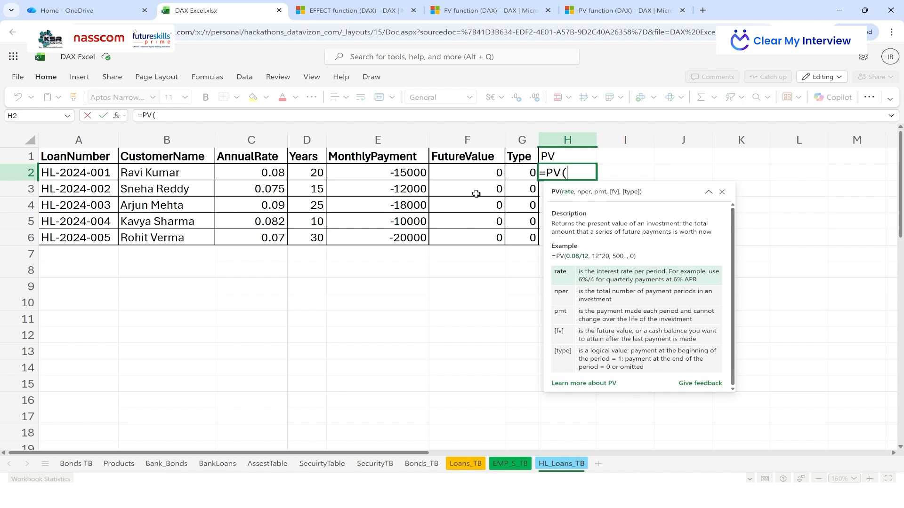
pyautogui.click(263, 171)
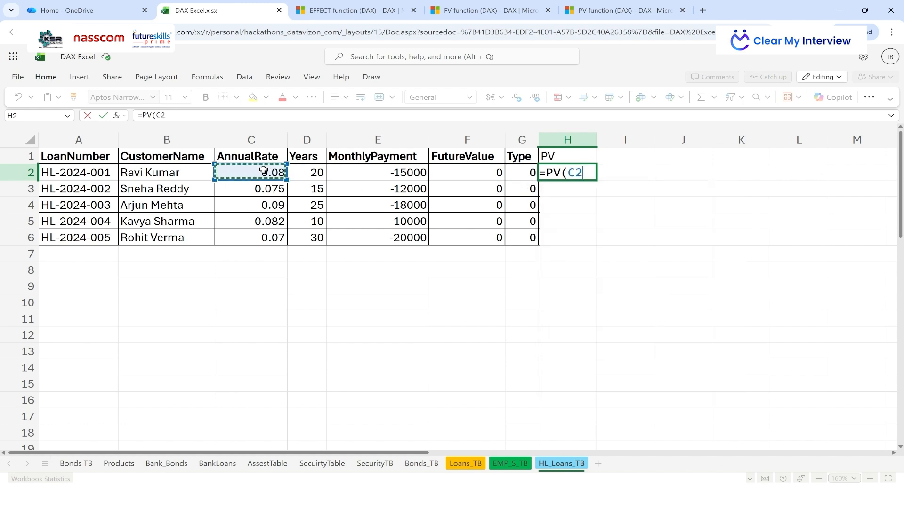
pyautogui.write('/12,')
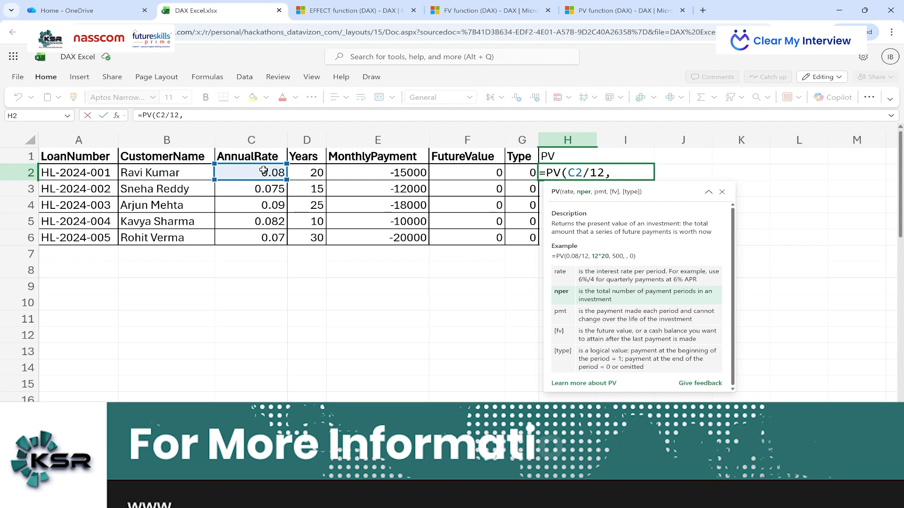
pyautogui.click(307, 173)
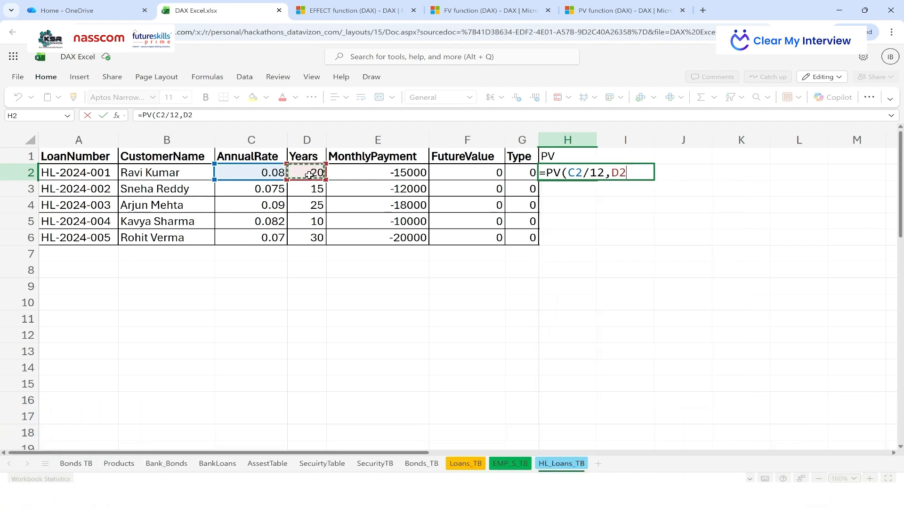
pyautogui.write('*12')
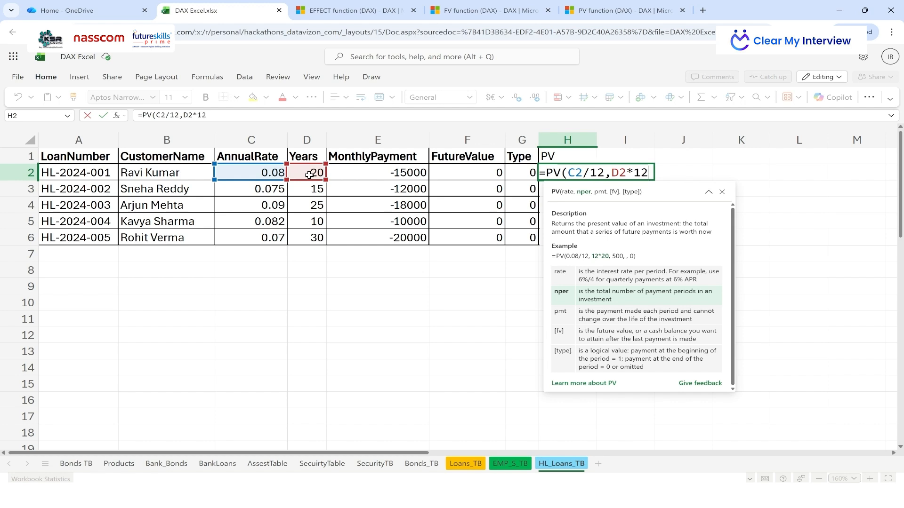
pyautogui.write(',')
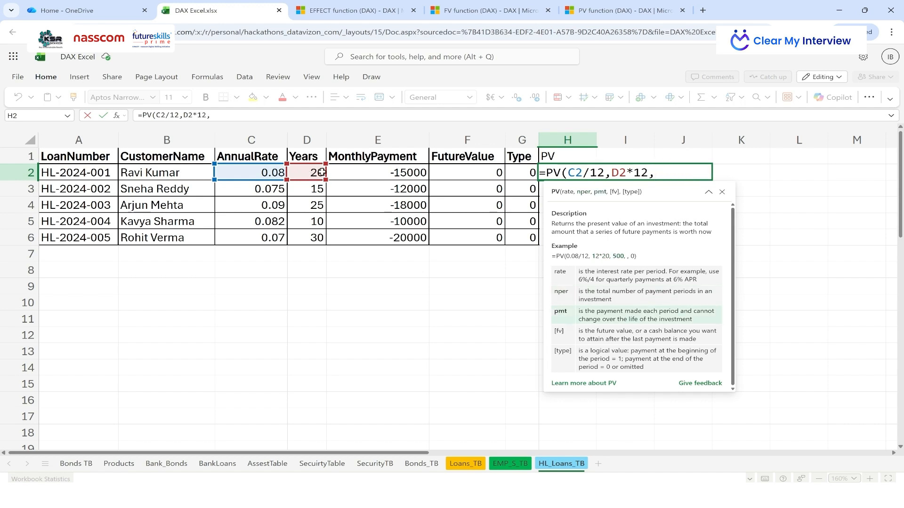
# Complete the formula with E2, F2 and G2 as payment, future value and type, and commit it
pyautogui.click(373, 172)
pyautogui.write(',')
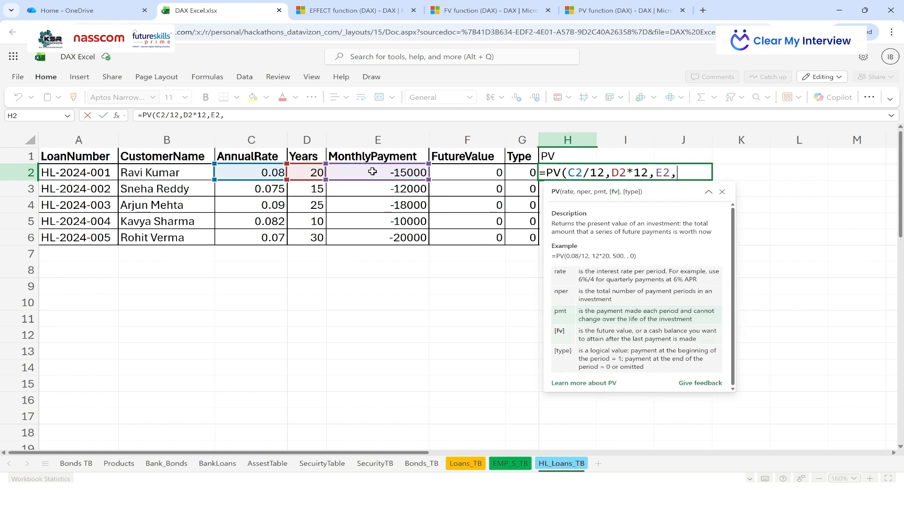
pyautogui.click(462, 171)
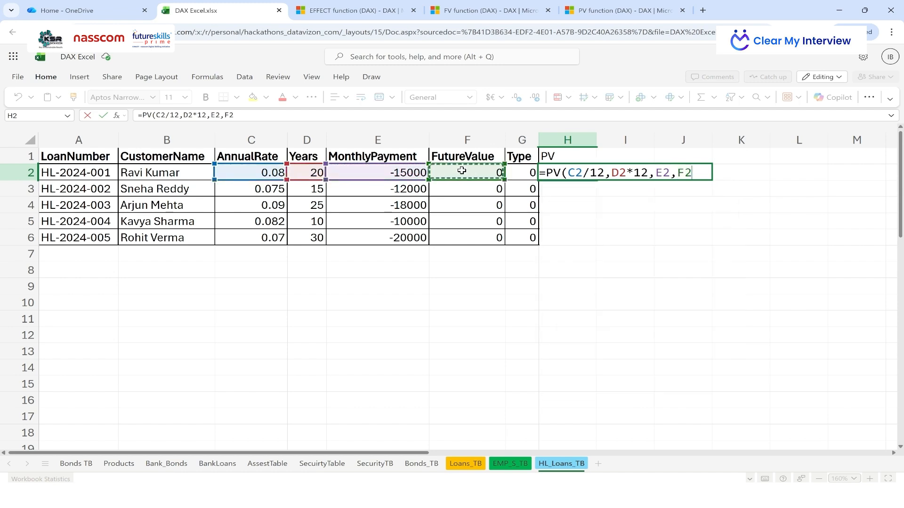
pyautogui.write(',')
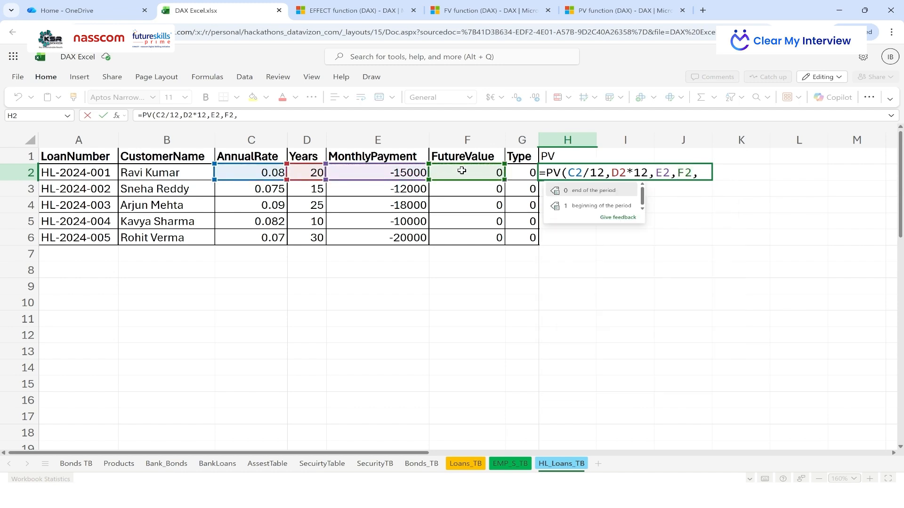
pyautogui.click(523, 171)
pyautogui.write(')')
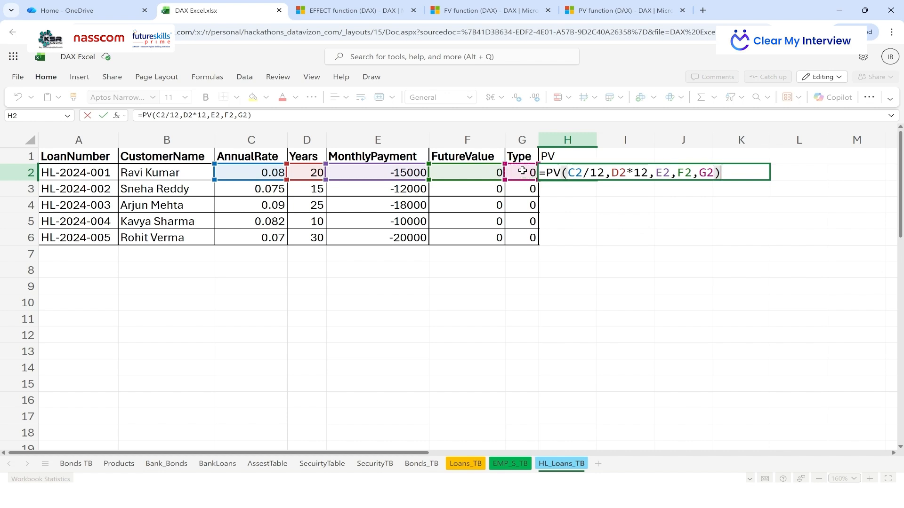
pyautogui.press('Return')
# Copy the PV formula from H2 into H3:H6 and widen column H so the amounts fit
pyautogui.click(561, 171)
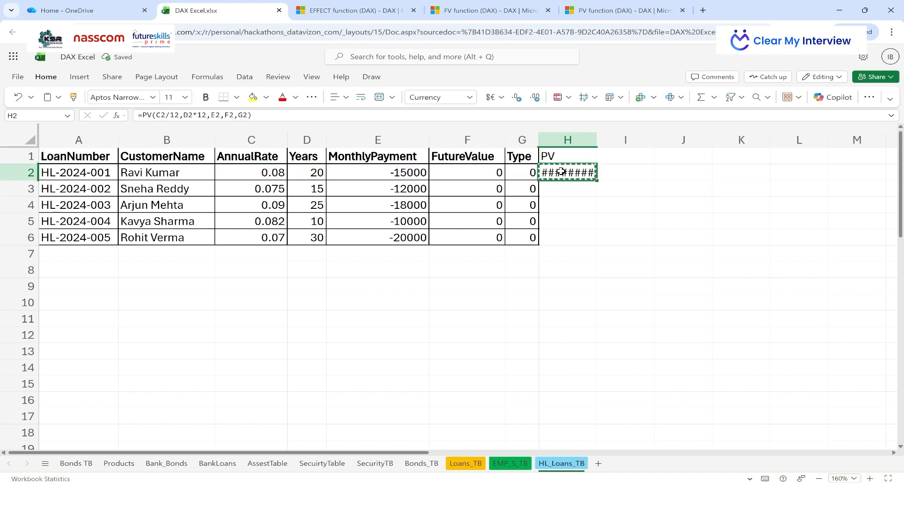
pyautogui.hotkey('ctrl', 'c')
pyautogui.moveTo(572, 186); pyautogui.dragTo(579, 236)
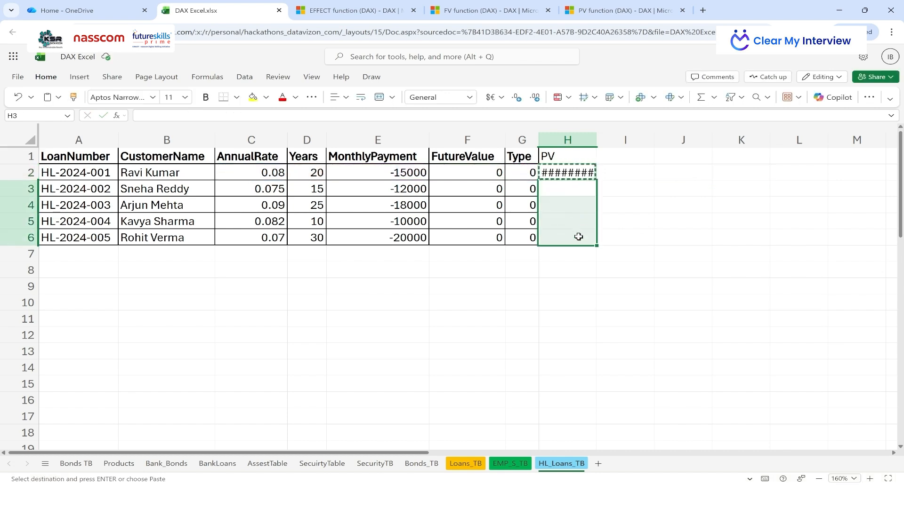
pyautogui.hotkey('ctrl', 'v')
pyautogui.moveTo(597, 139); pyautogui.dragTo(630, 140)
pyautogui.click(646, 215)
pyautogui.click(663, 182)
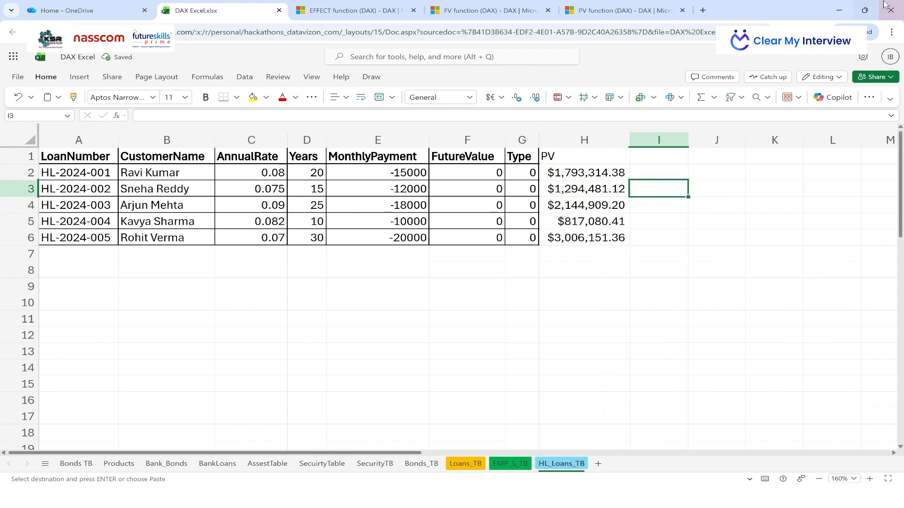
# Compare the workbook's PV column with the PRESENT VALUE column of the Power BI table side by side, and return to Power BI
pyautogui.click(864, 10)
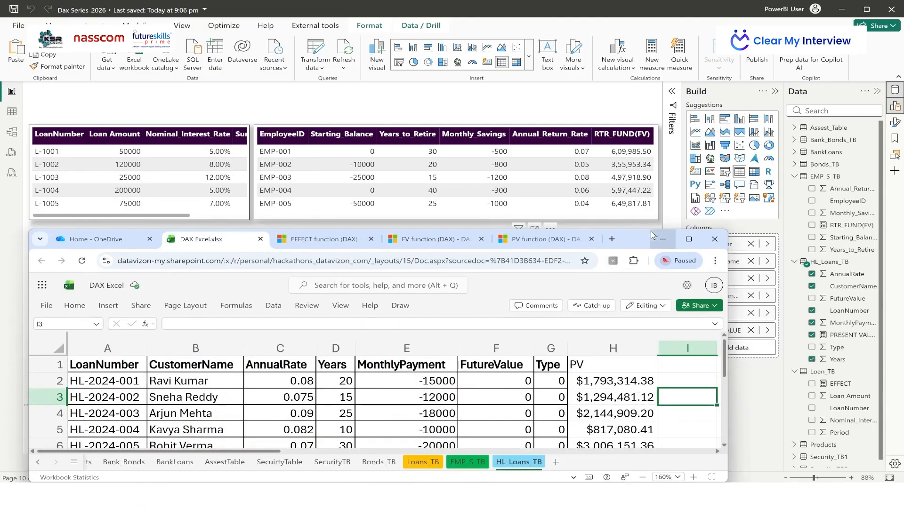
pyautogui.moveTo(631, 247); pyautogui.dragTo(625, 314)
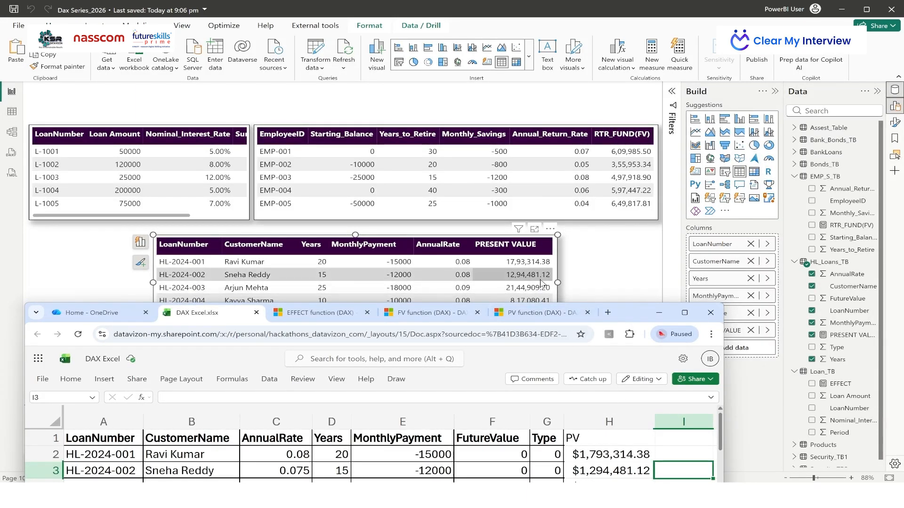
pyautogui.scroll(-3, 723, 455)
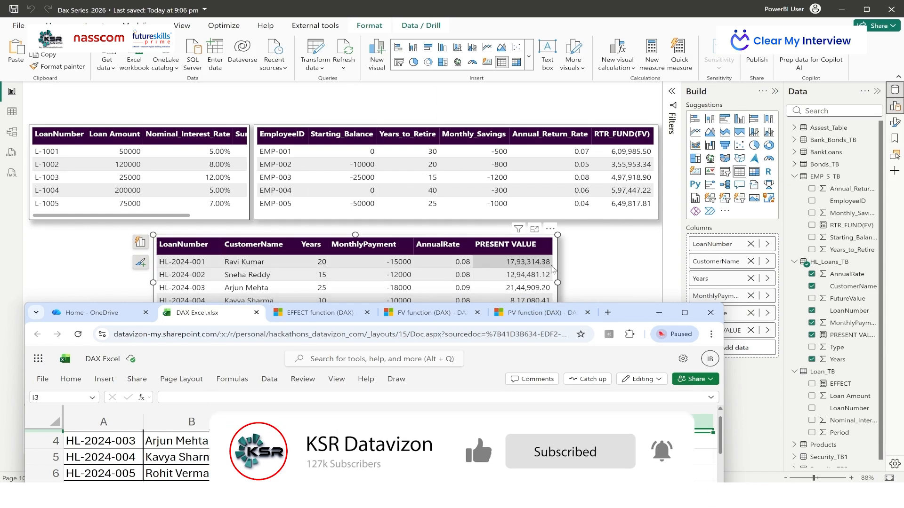
pyautogui.moveTo(553, 231); pyautogui.dragTo(552, 216)
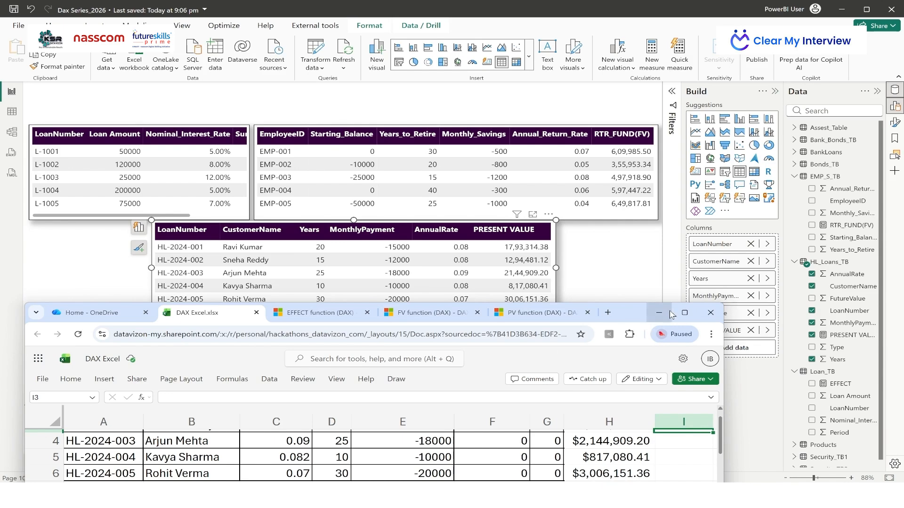
pyautogui.click(684, 314)
pyautogui.click(839, 9)
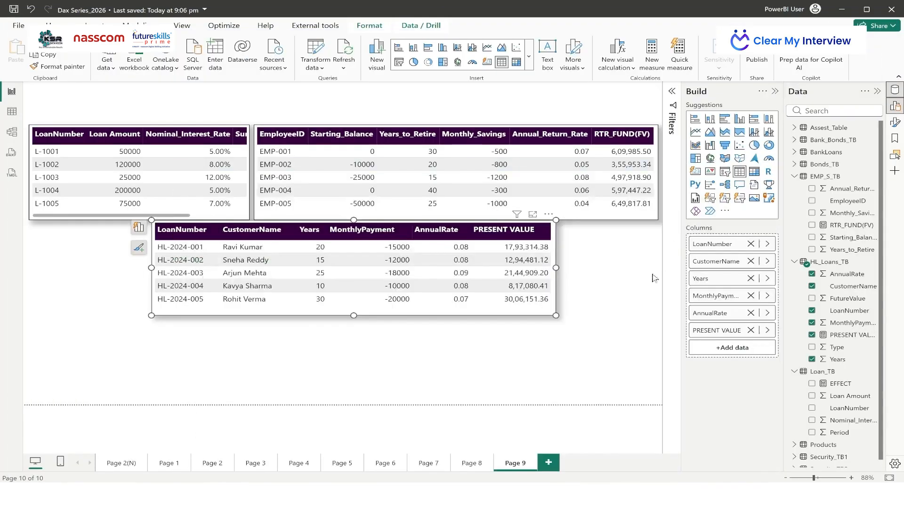
# Move the home loan table down clear of the two upper tables and open Page 2 of the report
pyautogui.moveTo(548, 217); pyautogui.dragTo(550, 249)
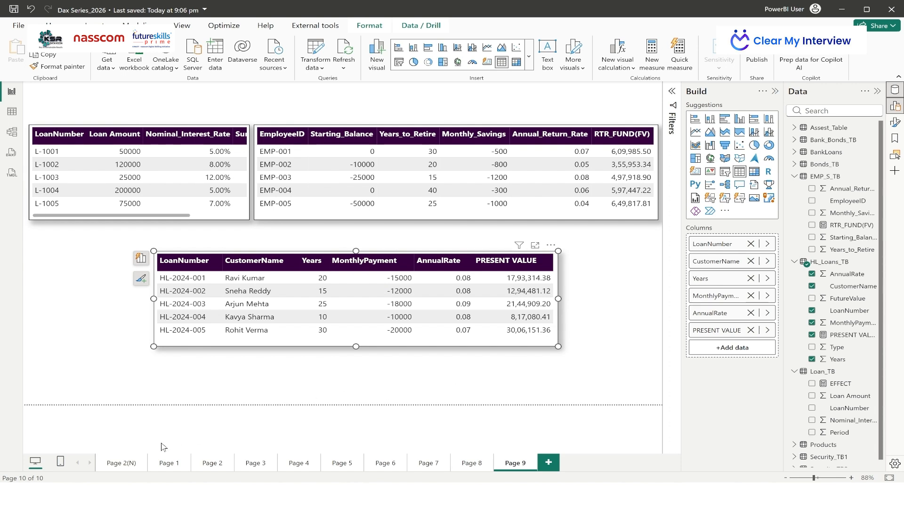
pyautogui.click(212, 464)
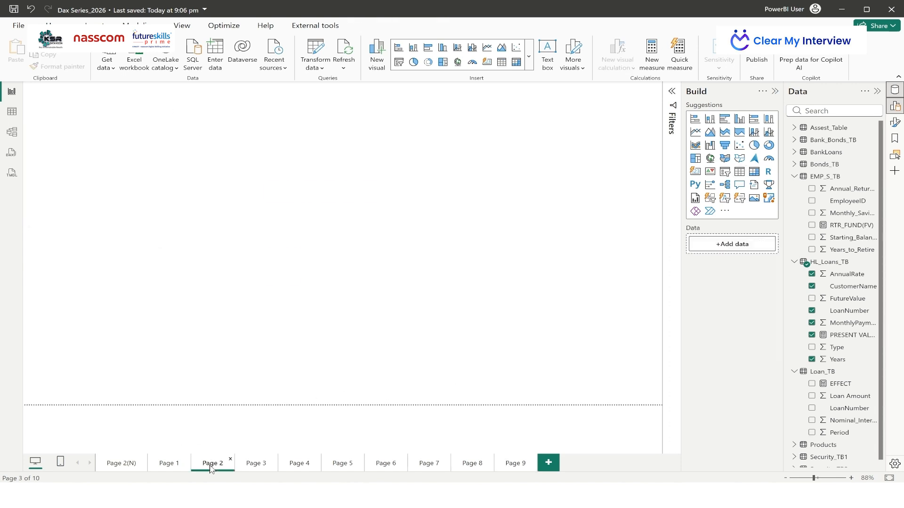